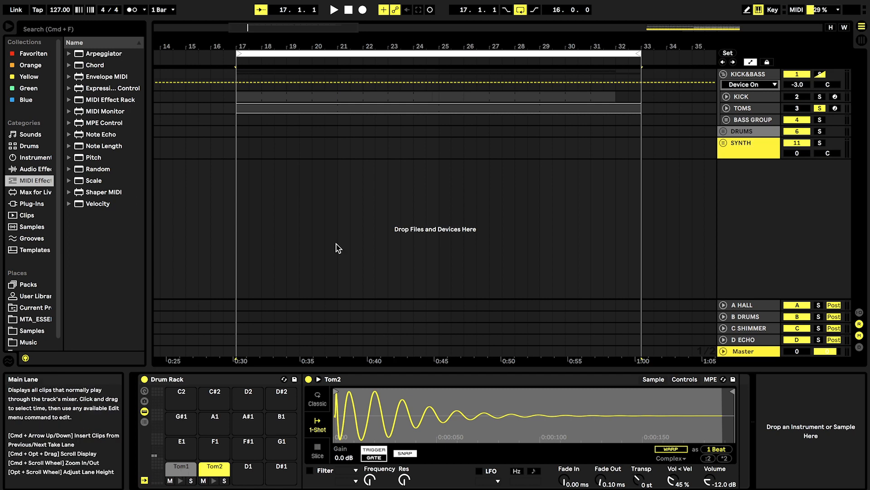
# Open the TOMS clip, examine its note placement and velocities, and play the pattern together with the kick
pyautogui.doubleClick(263, 110)
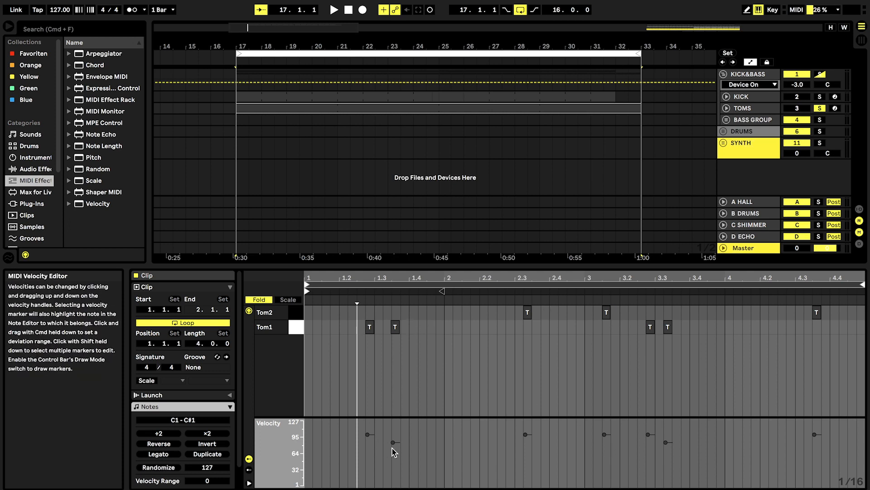
pyautogui.moveTo(385, 273); pyautogui.dragTo(431, 334)
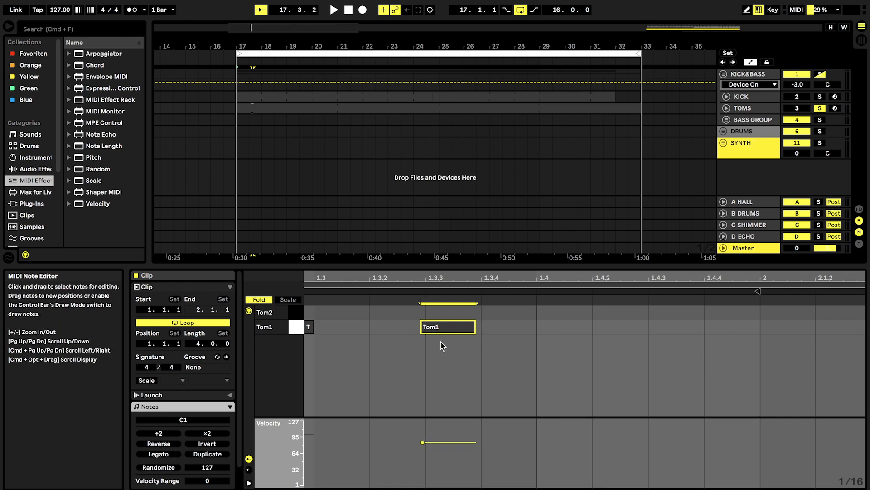
pyautogui.press('-')
pyautogui.press('-')
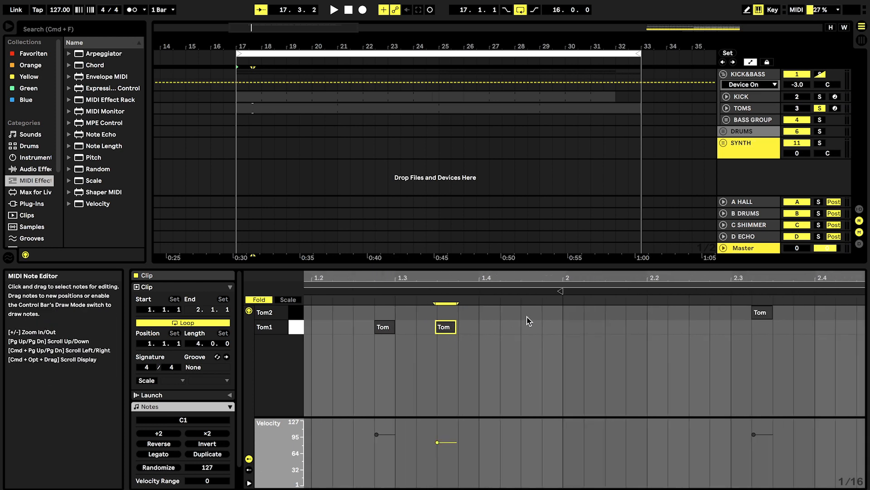
pyautogui.hscroll(10, 529, 320)
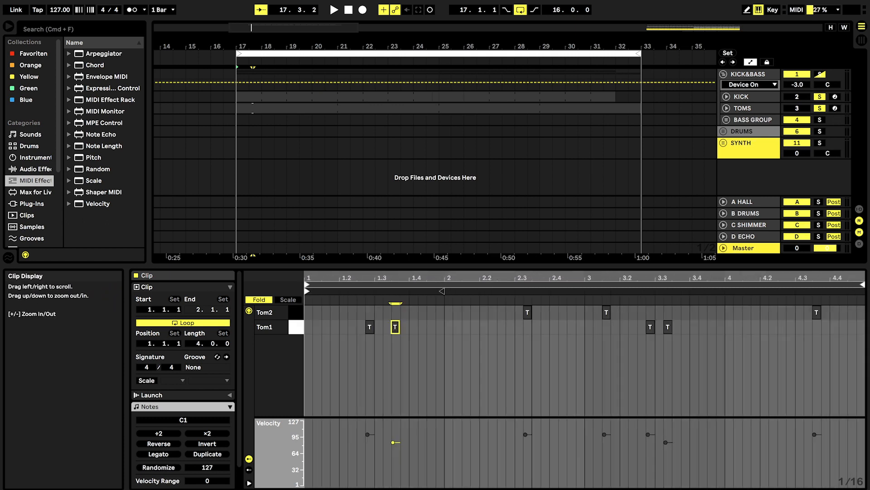
pyautogui.press('space')
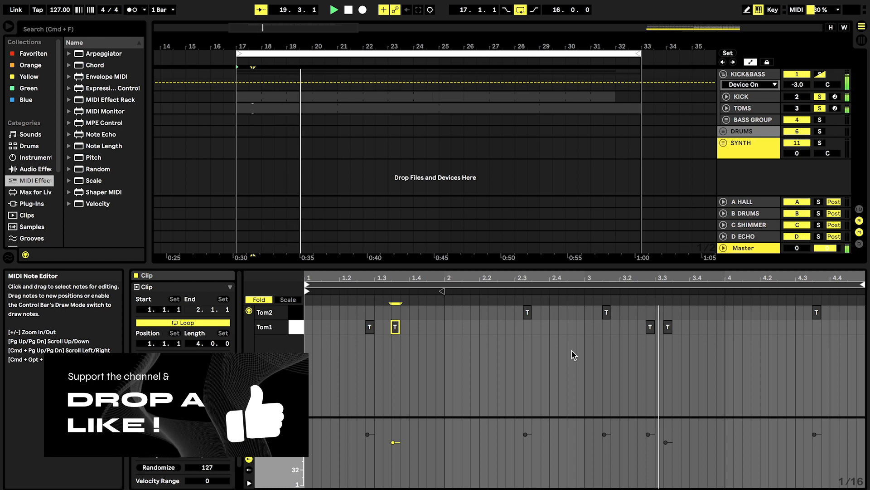
pyautogui.press('space')
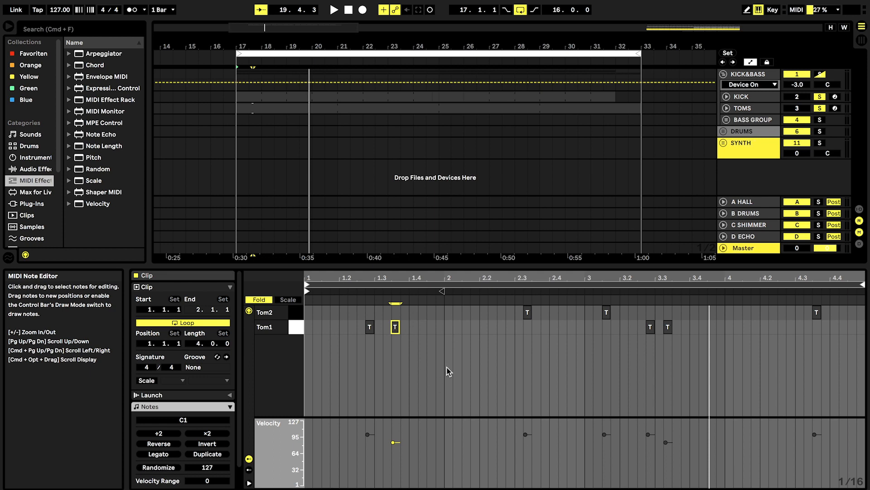
# Unfold the BASS GROUP track and open the Diva plug-in window of its BASS track
pyautogui.click(727, 120)
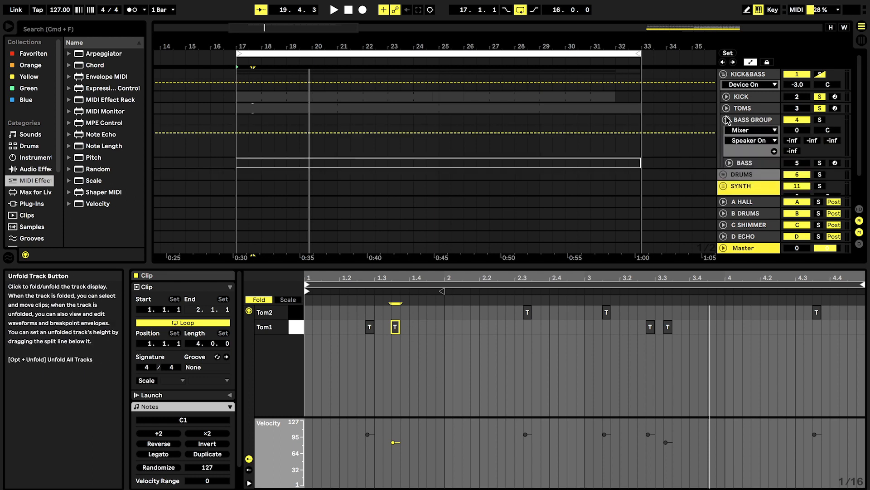
pyautogui.click(499, 163)
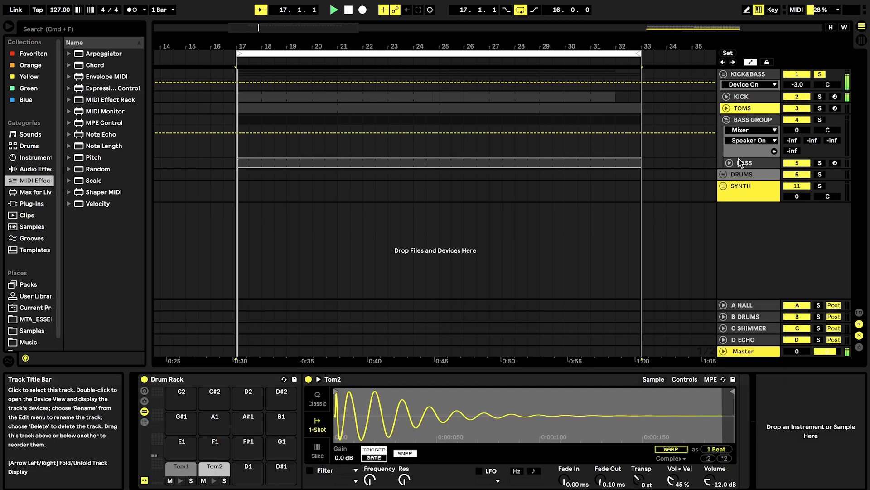
pyautogui.click(739, 163)
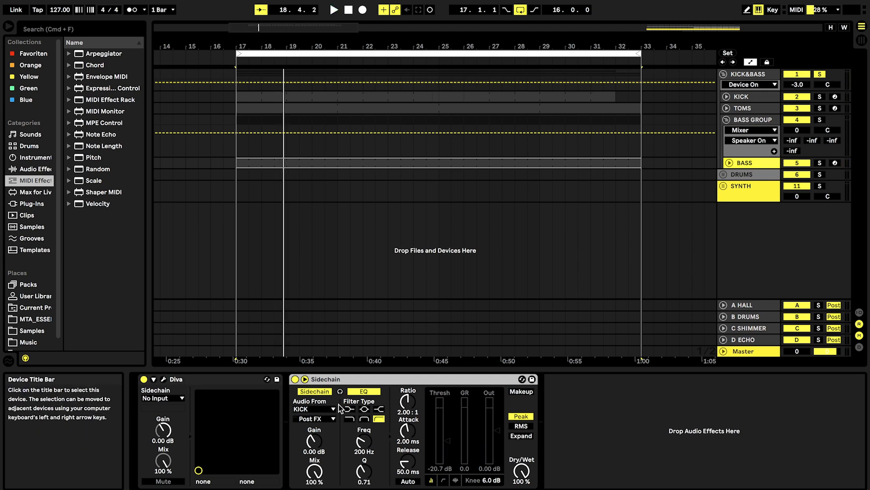
pyautogui.click(163, 380)
pyautogui.moveTo(517, 6); pyautogui.dragTo(518, 18)
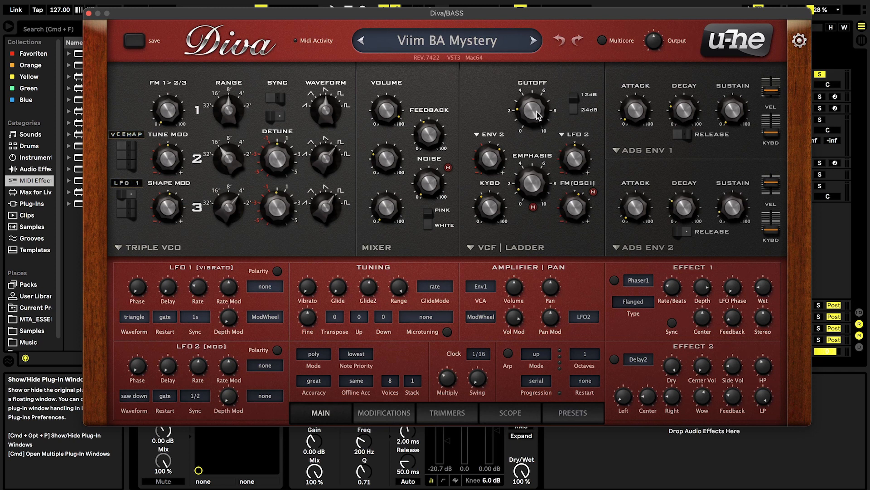
# Solo the bass group and, during playback, raise Diva's filter Env 2 depth to 90 and adjust the decays, with Env 2 at 37
pyautogui.moveTo(489, 164); pyautogui.dragTo(488, 153)
pyautogui.click(821, 121)
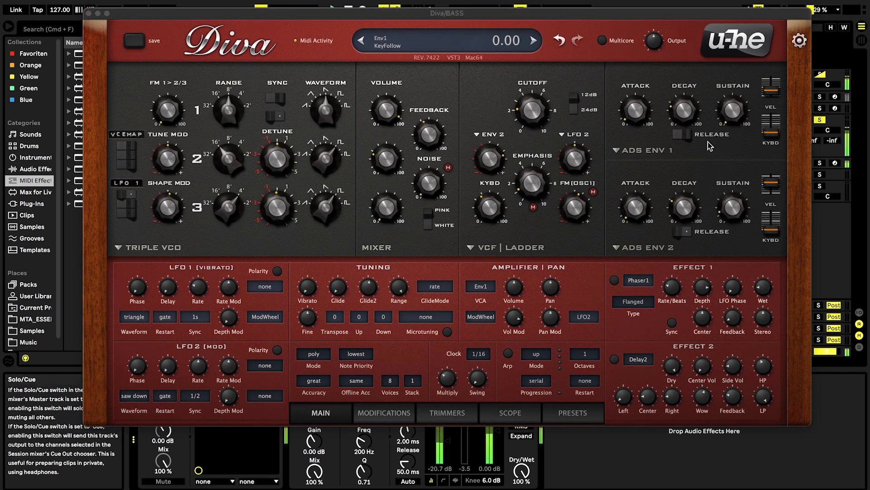
pyautogui.moveTo(488, 159); pyautogui.dragTo(486, 146)
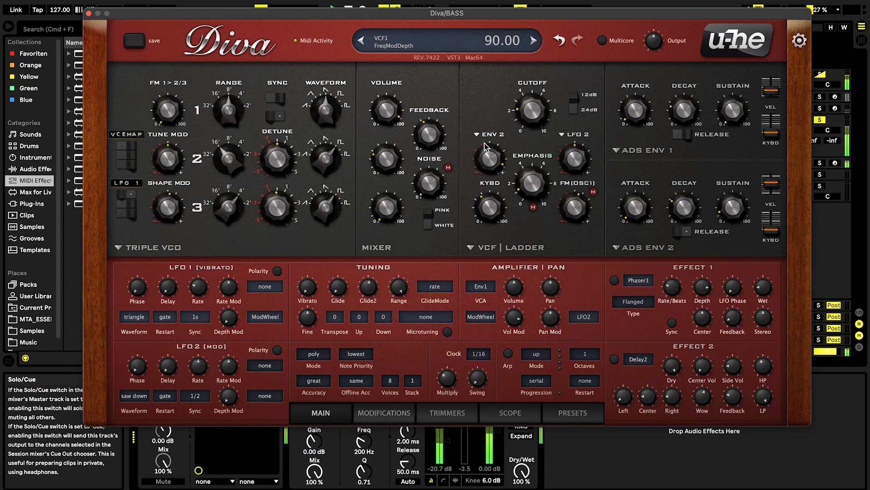
pyautogui.moveTo(690, 115); pyautogui.dragTo(683, 107)
pyautogui.moveTo(686, 200); pyautogui.dragTo(686, 190)
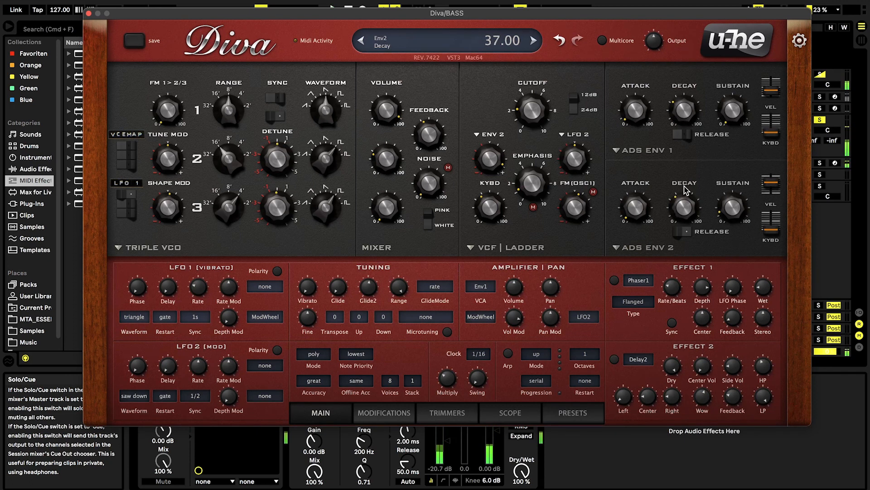
pyautogui.press('space')
# Lower the Env 2 modulation depth of Diva's filter on the bass
pyautogui.moveTo(508, 16); pyautogui.dragTo(489, 284)
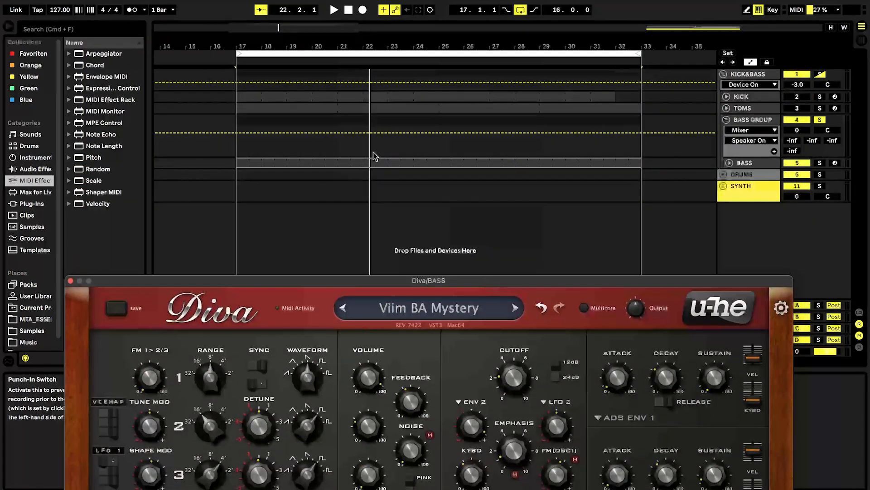
pyautogui.moveTo(412, 285); pyautogui.dragTo(435, 55)
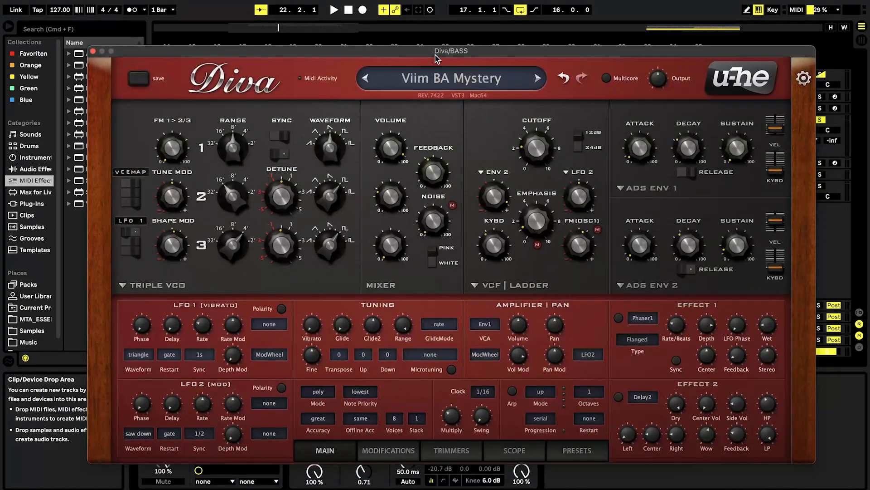
pyautogui.moveTo(482, 188)
pyautogui.moveTo(484, 189); pyautogui.dragTo(487, 203)
pyautogui.moveTo(528, 153)
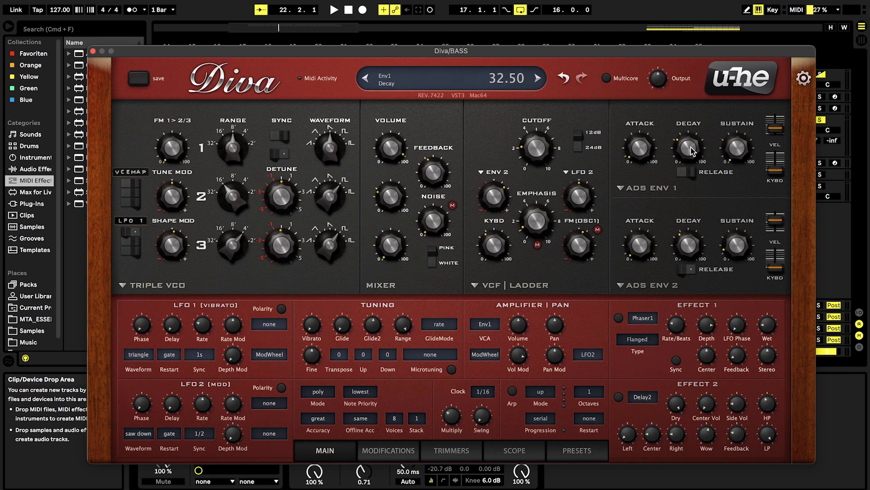
# During playback, shorten both envelope decays, setting Env 2's to 30.50, and fine-tune the filter with its Env 2 depth at 38
pyautogui.press('space')
pyautogui.moveTo(692, 150); pyautogui.dragTo(692, 167)
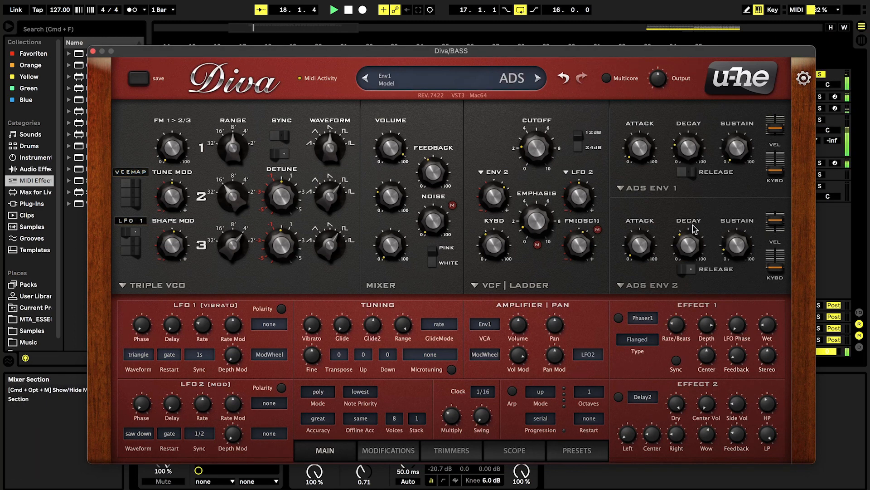
pyautogui.moveTo(680, 251); pyautogui.dragTo(681, 257)
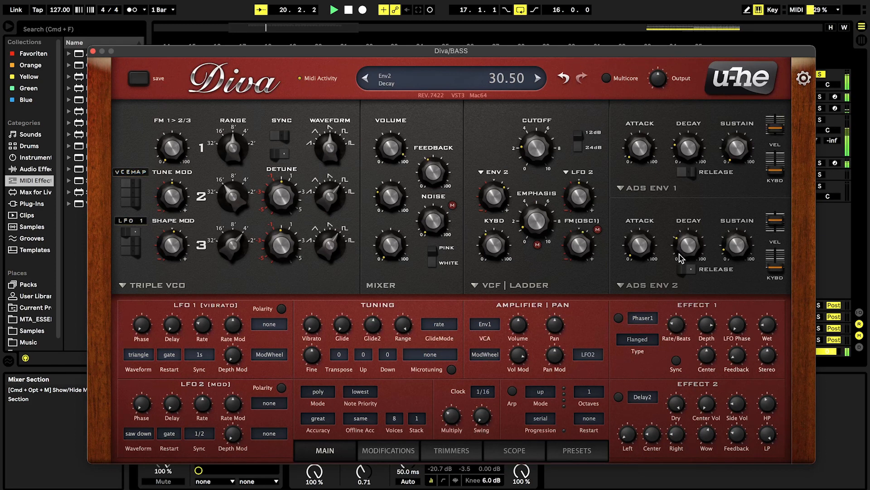
pyautogui.moveTo(493, 203)
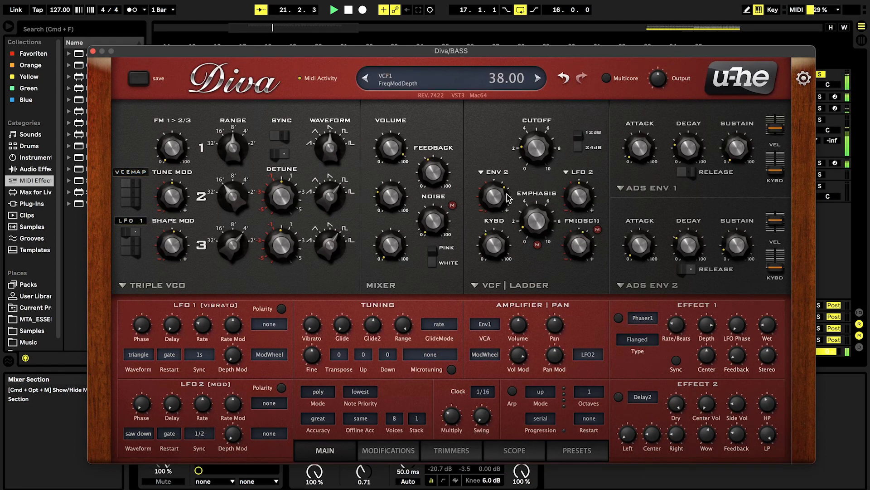
pyautogui.moveTo(537, 157); pyautogui.dragTo(537, 158)
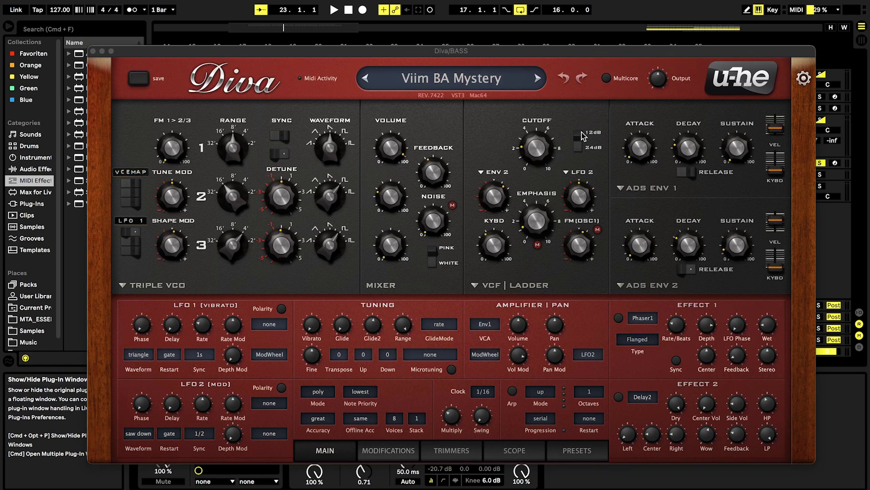
# Close the Diva window, open the BASS clip's notes and velocities, and solo the KICK&BASS group
pyautogui.click(92, 51)
pyautogui.doubleClick(313, 161)
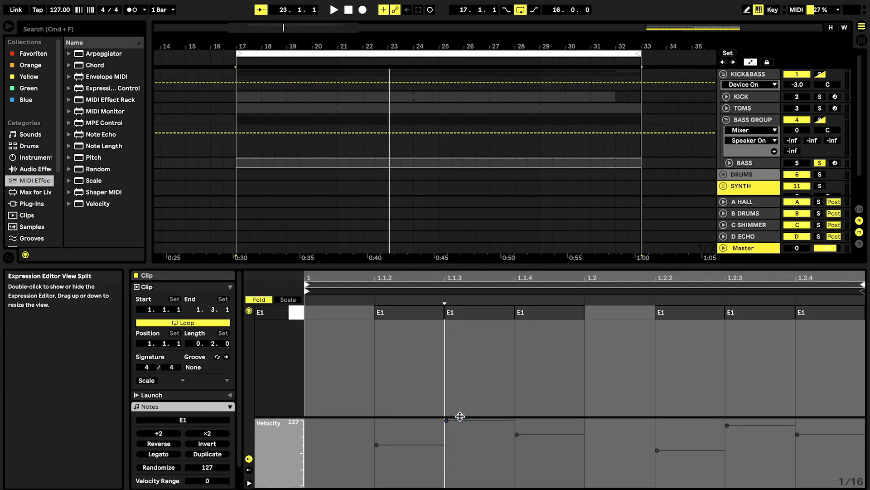
pyautogui.click(823, 76)
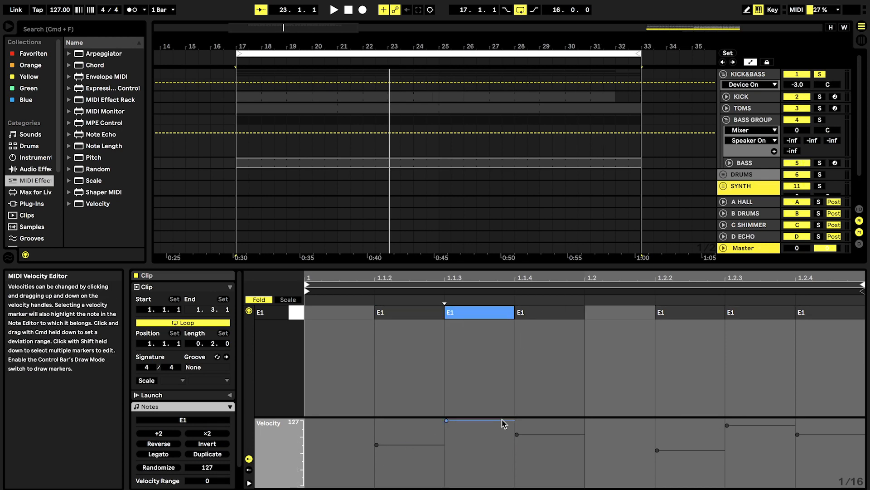
# Show the device chain of the closed hi-hat track CHH and listen to its part soloed
pyautogui.hotkey('shift', 'Tab')
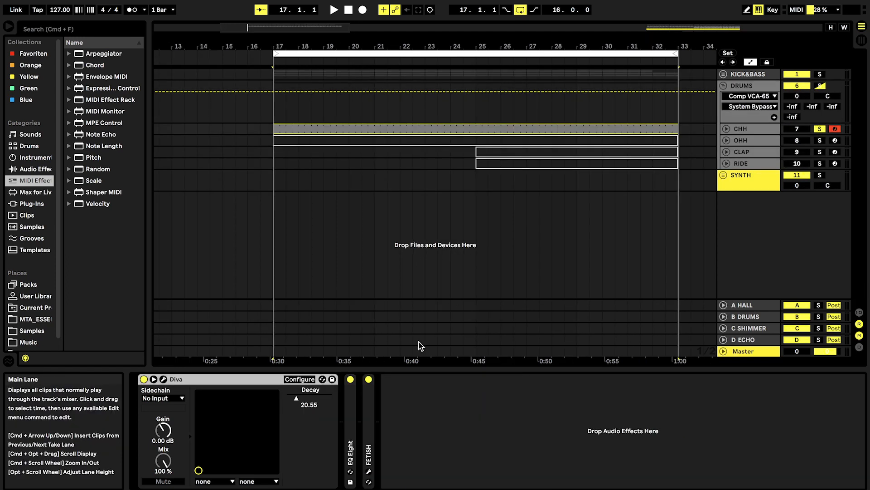
pyautogui.press('space')
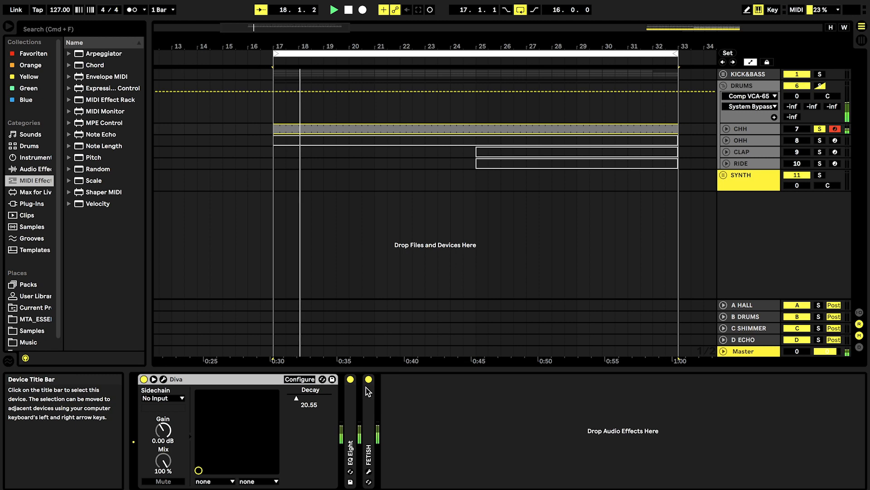
pyautogui.press('space')
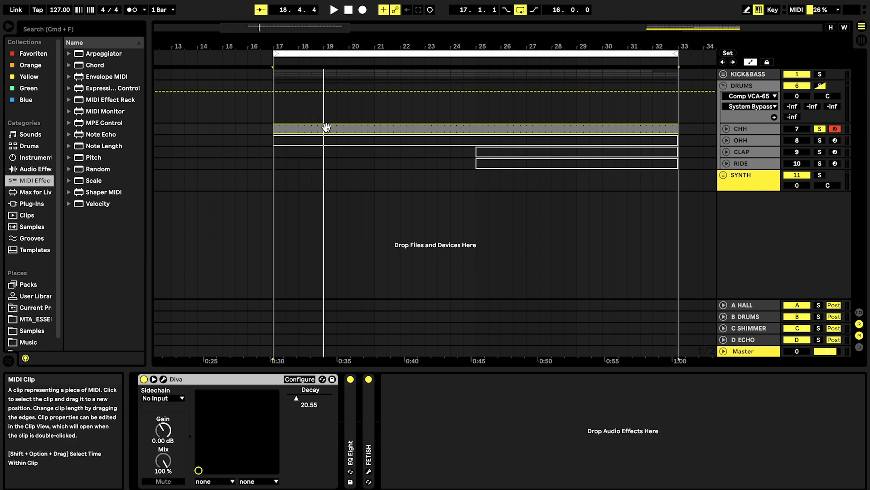
# Examine the CHH clip's C3 notes up close, checking their offsets from the grid and their velocities
pyautogui.doubleClick(327, 128)
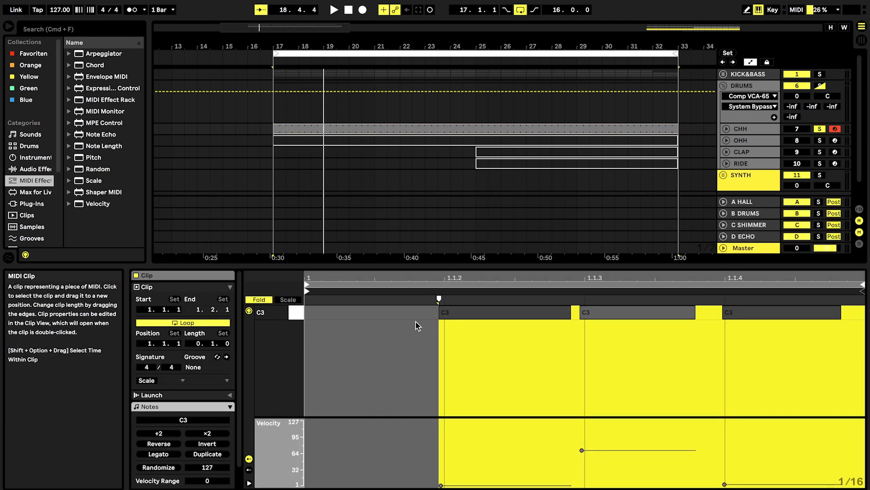
pyautogui.click(401, 352)
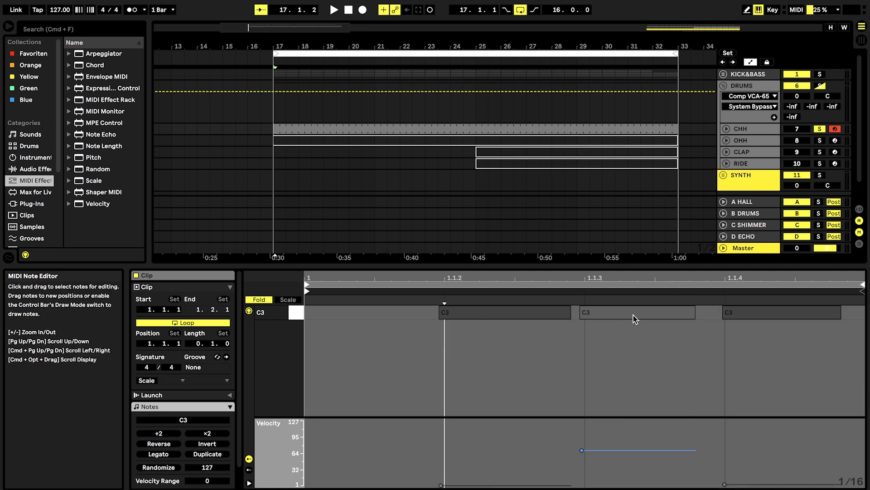
pyautogui.moveTo(592, 277); pyautogui.dragTo(583, 254)
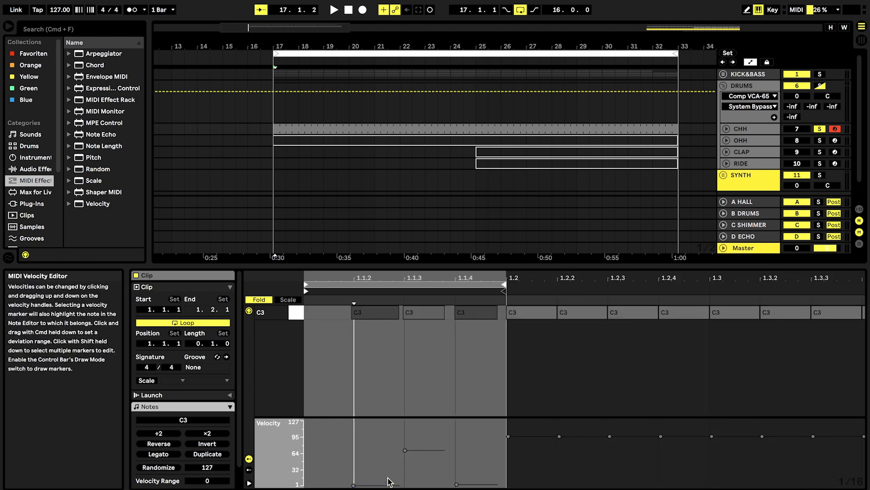
pyautogui.moveTo(378, 275); pyautogui.dragTo(377, 278)
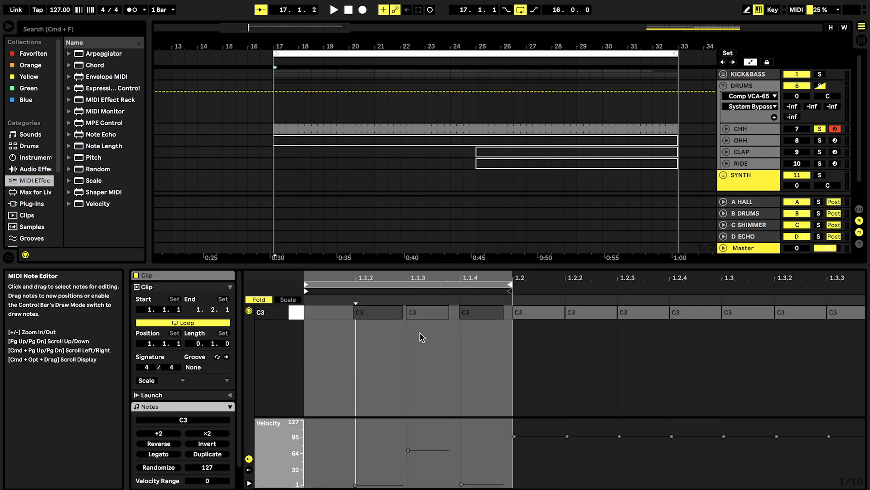
pyautogui.moveTo(409, 278); pyautogui.dragTo(412, 313)
pyautogui.click(406, 311)
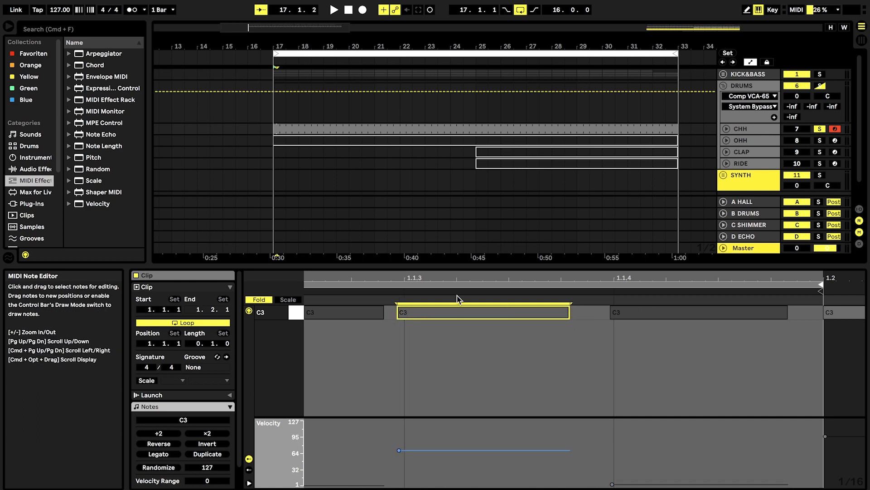
pyautogui.moveTo(418, 278)
pyautogui.mouseDown()
pyautogui.moveTo(415, 253)
pyautogui.moveTo(390, 247)
pyautogui.mouseUp()
pyautogui.click(384, 344)
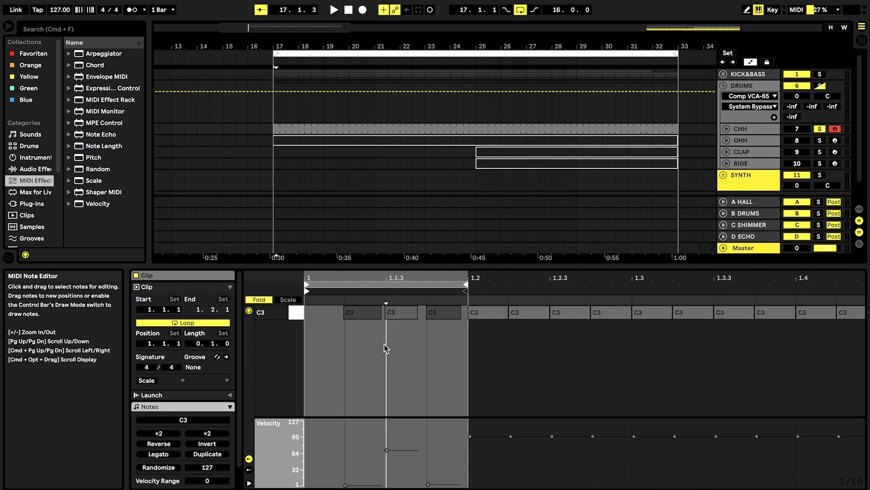
# Check the CHH devices, reopen the hi-hat clip's notes, and solo the KICK&BASS group alongside it
pyautogui.doubleClick(740, 128)
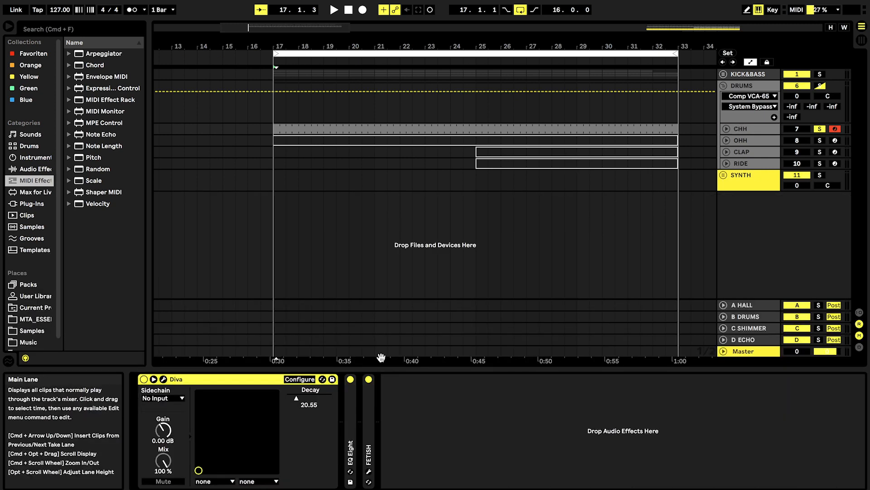
pyautogui.doubleClick(349, 129)
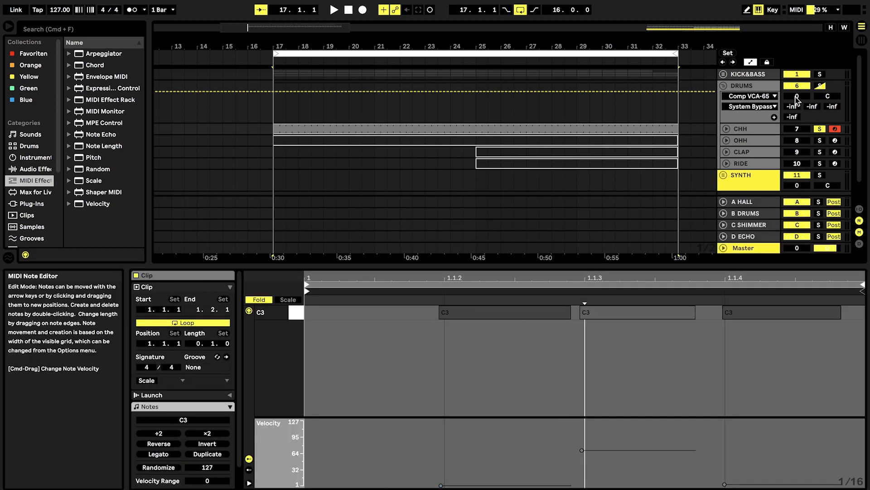
pyautogui.click(819, 74)
# Quantize all C3 notes in the CHH clip to the grid and play the result
pyautogui.click(476, 376)
pyautogui.press('super+a')
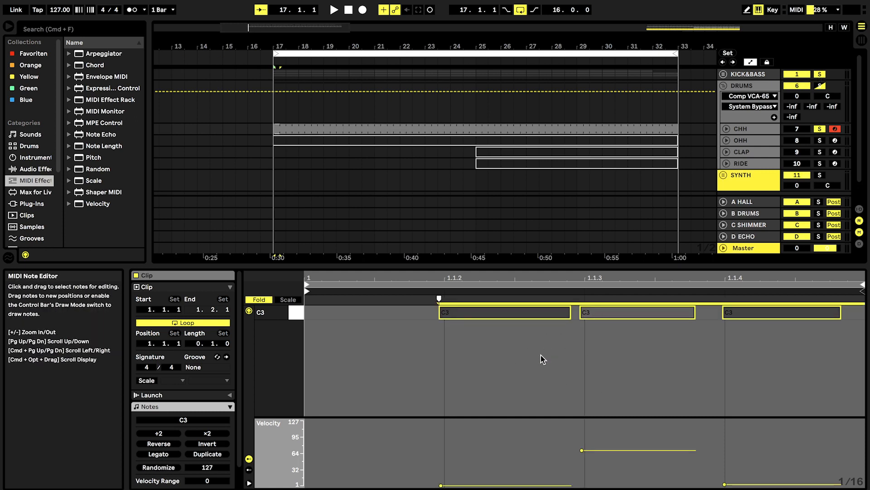
pyautogui.press('super+u')
pyautogui.press('space')
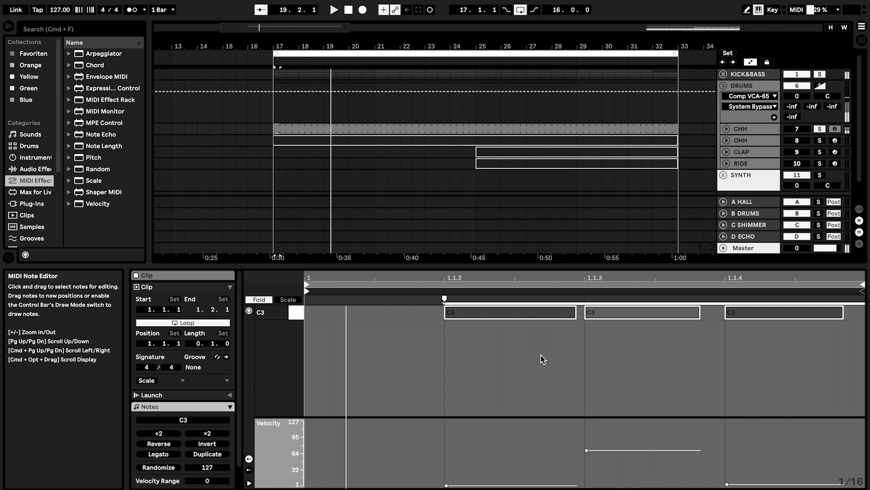
# Undo the quantization of the C3 notes in the CHH clip and clear the note selection
pyautogui.press('super+z')
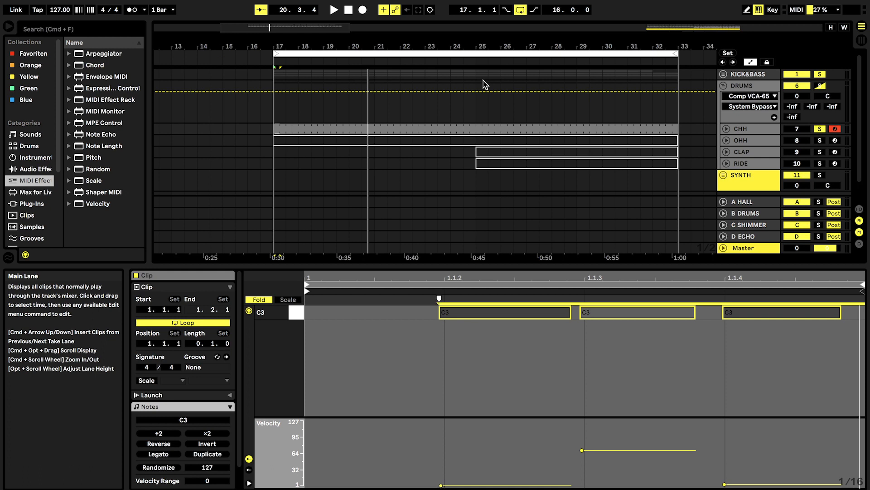
pyautogui.click(512, 332)
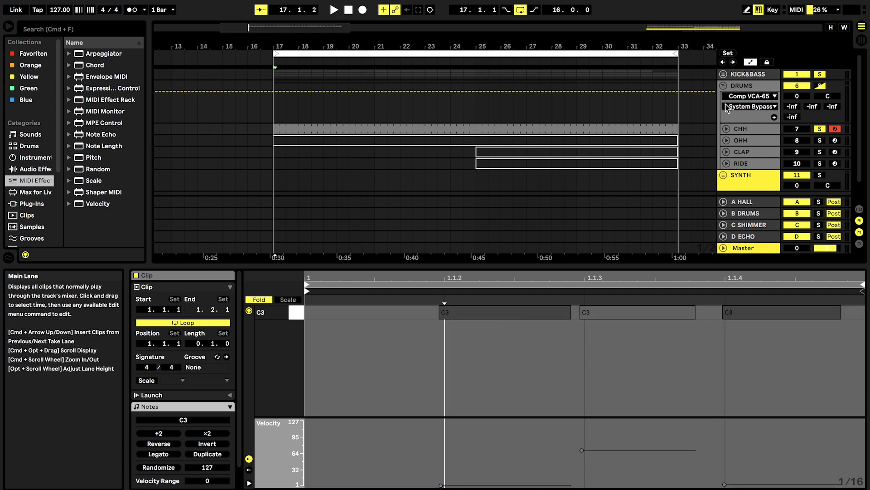
# Select the open hi-hat track OHH and its clip in the arrangement
pyautogui.click(742, 142)
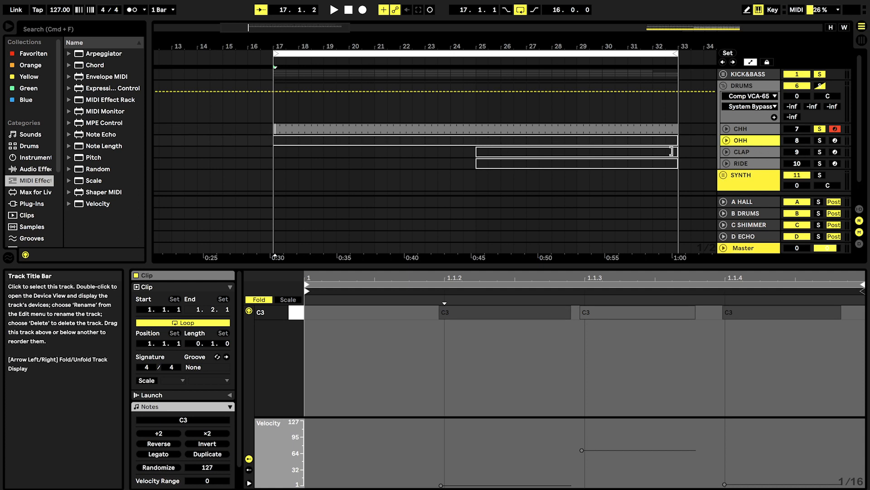
pyautogui.scroll(-2, 503, 156)
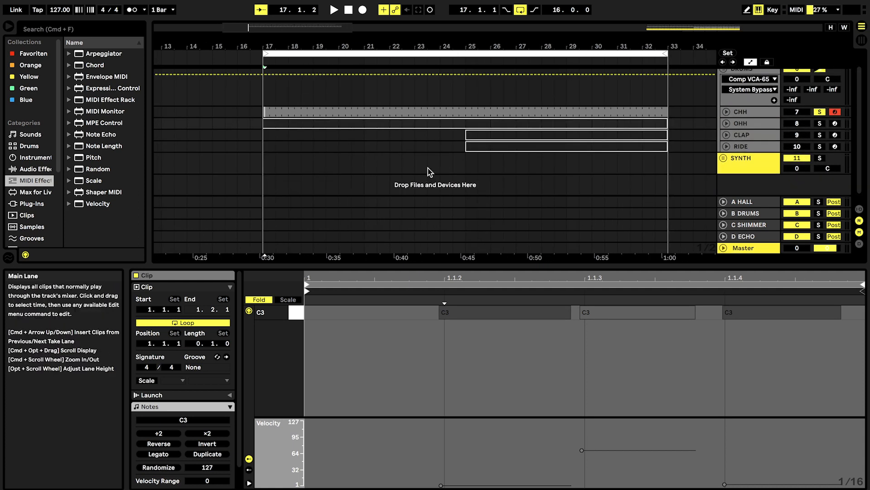
pyautogui.scroll(2, 421, 162)
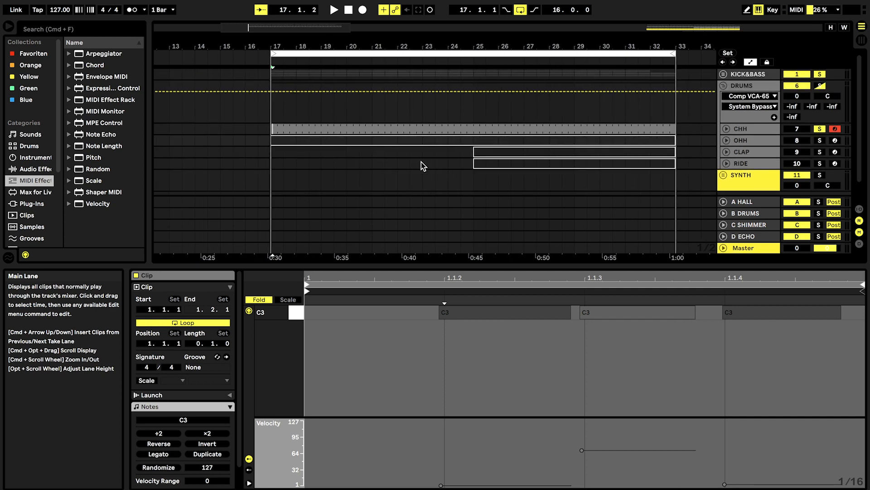
pyautogui.hscroll(2, 379, 132)
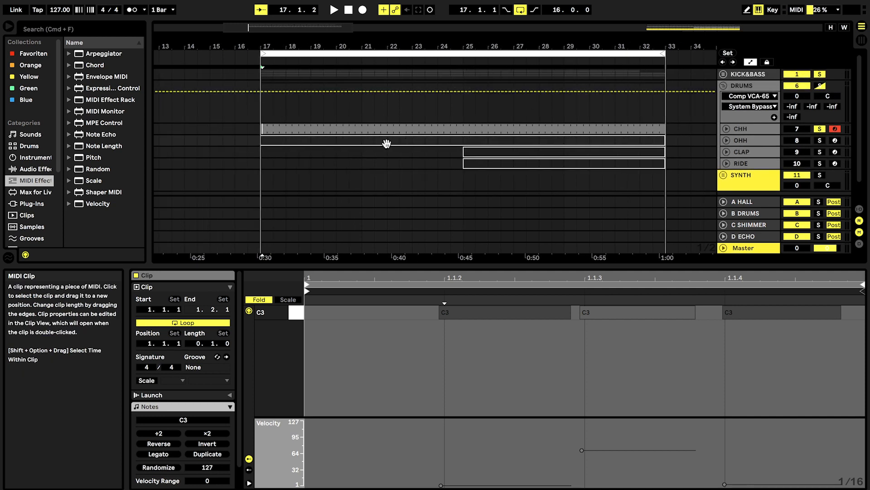
pyautogui.click(386, 140)
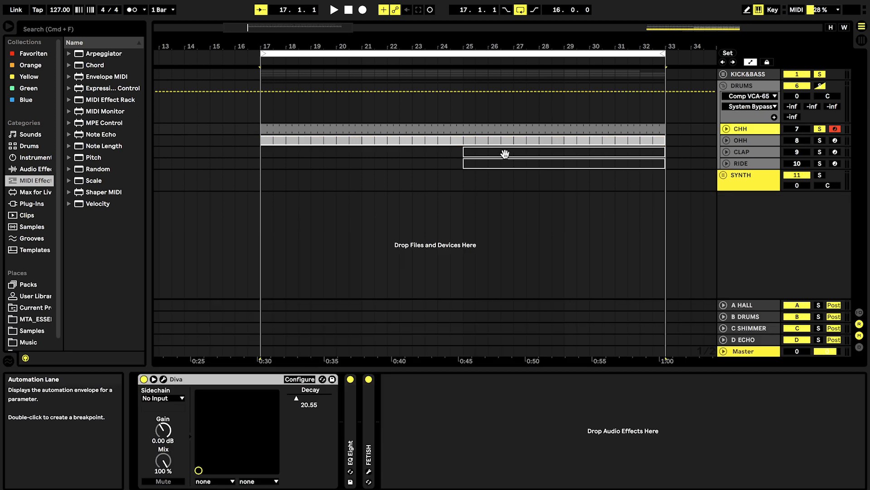
# Open Diva on the CHH track, lower its high-pass frequency to 30 while listening, and return it to its former position
pyautogui.click(163, 379)
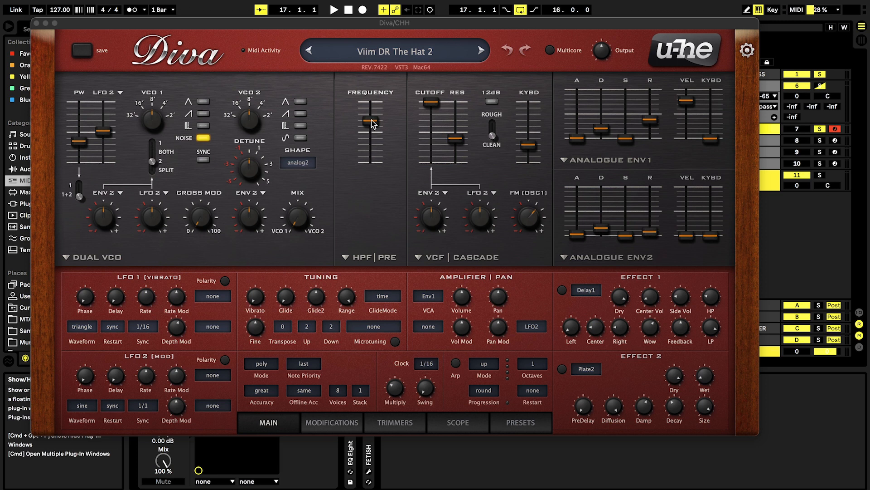
pyautogui.moveTo(372, 123); pyautogui.dragTo(370, 235)
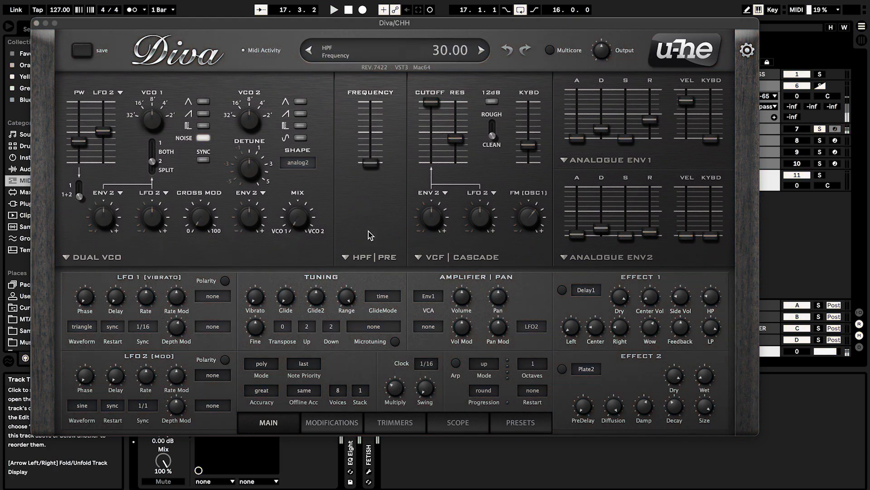
pyautogui.moveTo(371, 164); pyautogui.dragTo(374, 128)
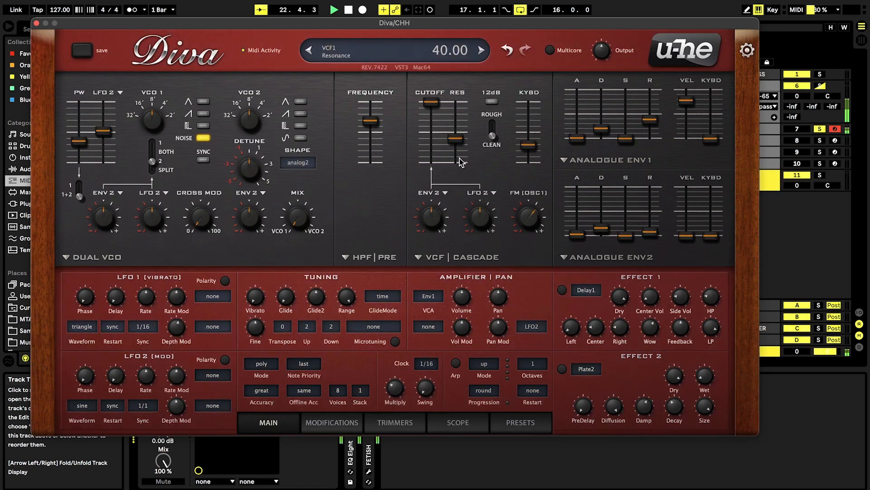
pyautogui.press('space')
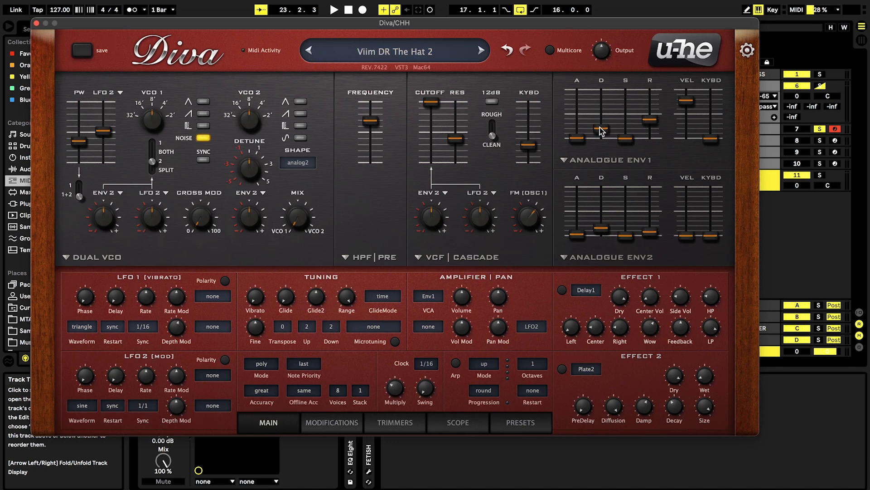
# Record small movements of Diva's Env 1 decay as automation on the CHH track across bars 17 to 33
pyautogui.moveTo(600, 127); pyautogui.dragTo(601, 132)
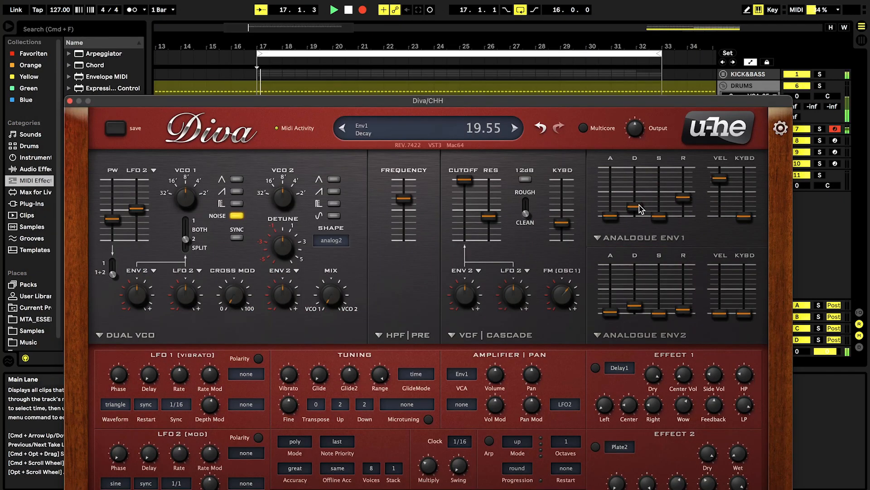
pyautogui.moveTo(639, 205); pyautogui.dragTo(640, 195)
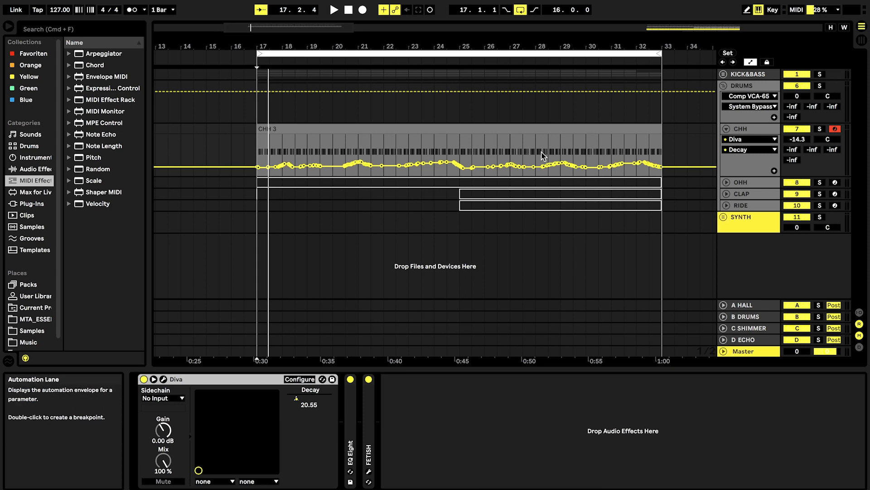
pyautogui.click(398, 146)
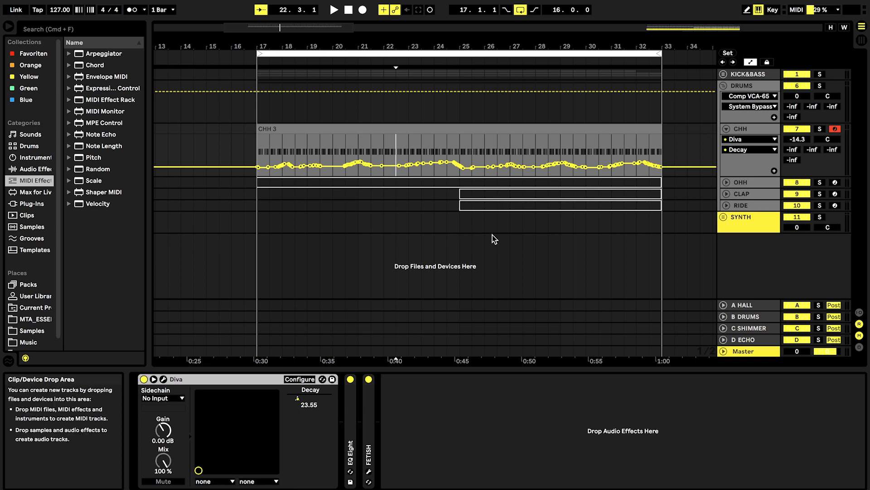
# Activate the OHH clip with its track unfolded, and listen to the armed open hi-hat track soloed
pyautogui.click(412, 183)
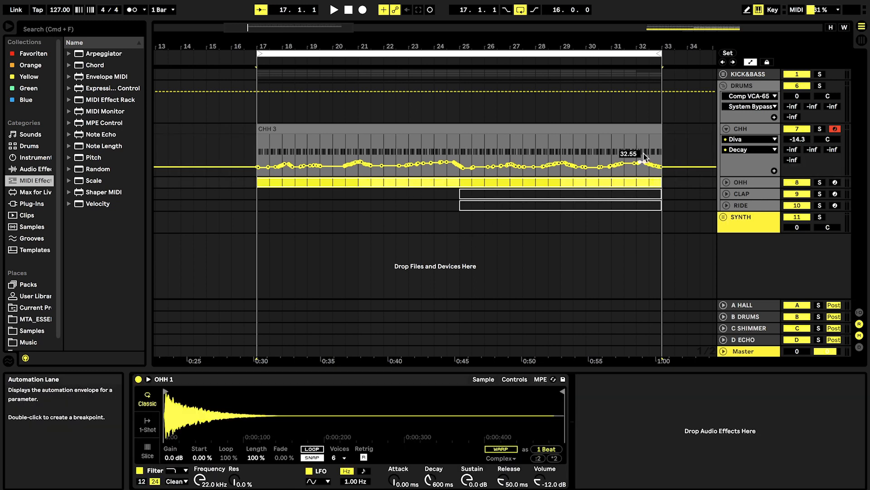
pyautogui.click(726, 183)
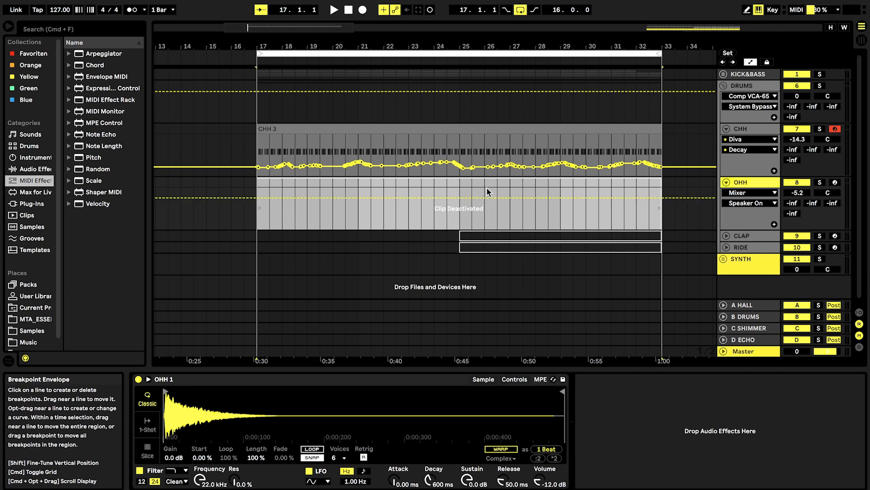
pyautogui.press('0')
pyautogui.click(754, 184)
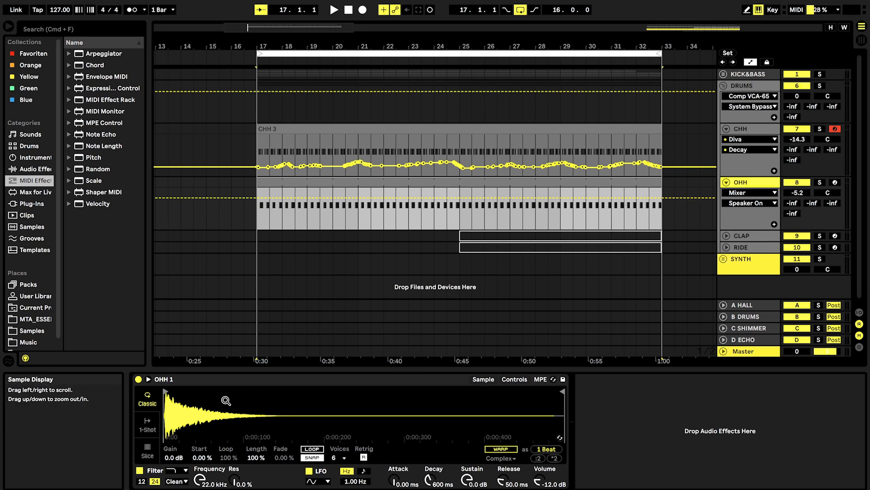
pyautogui.click(835, 182)
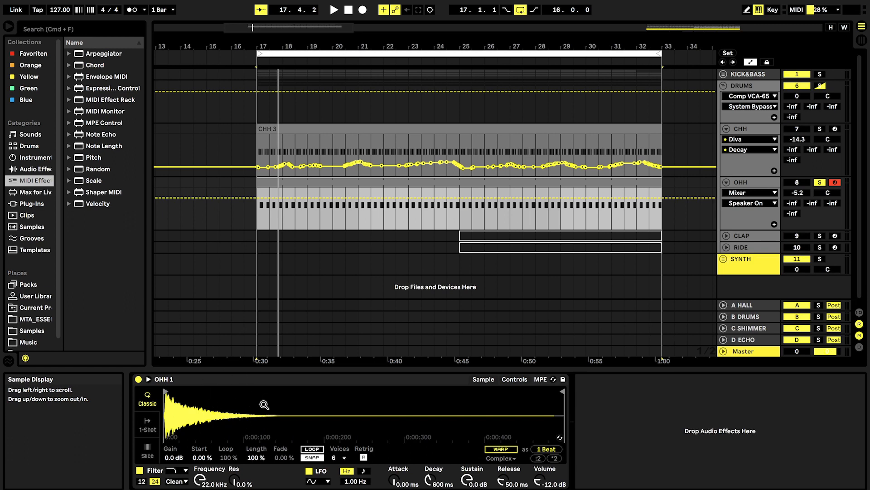
# Solo CHH together with OHH, play both hi-hat parts, and show the OHH sampler
pyautogui.click(750, 130)
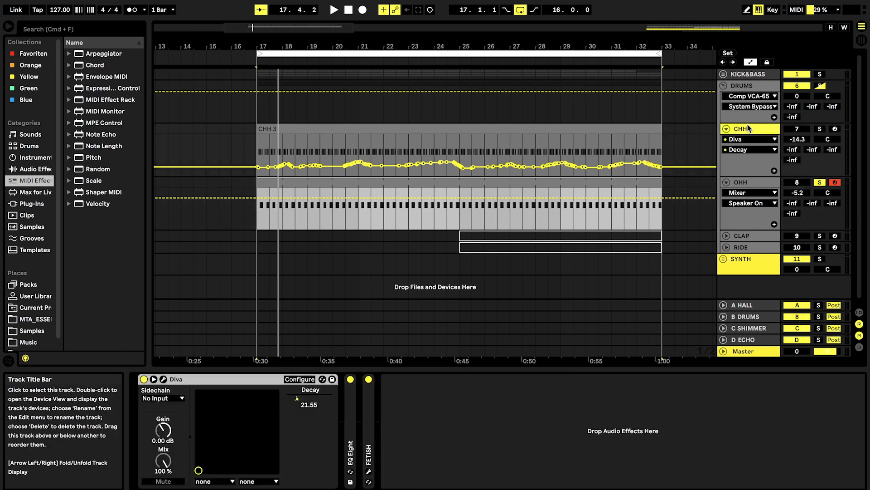
pyautogui.click(819, 130)
pyautogui.press('space')
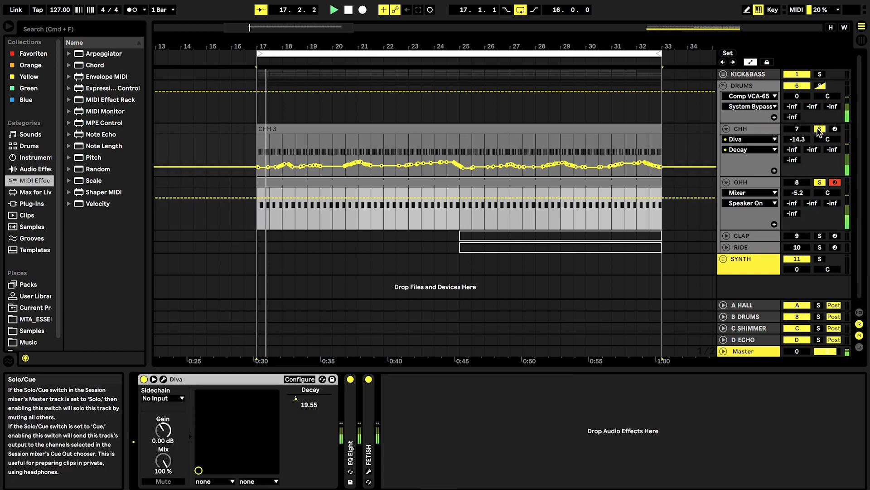
pyautogui.click(765, 184)
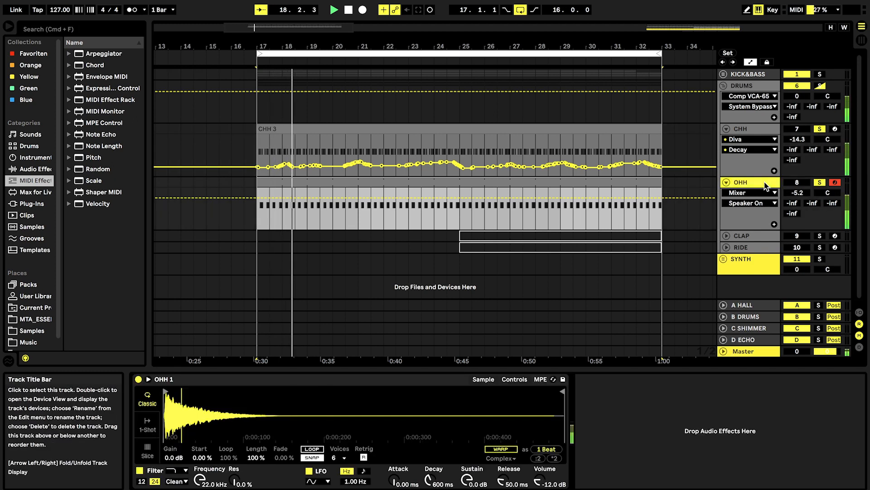
pyautogui.press('space')
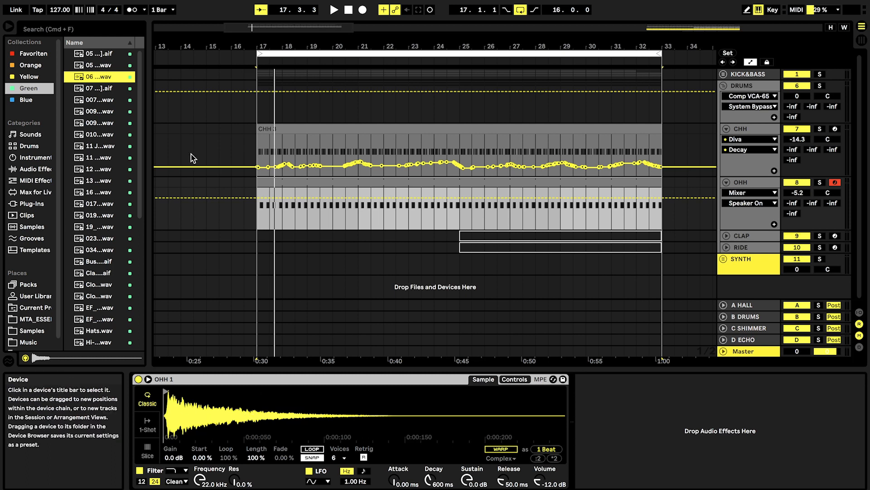
# Load the highlighted 06 WAV sample from the Green collection into the OHH sampler and play the track with it
pyautogui.press('space')
pyautogui.moveTo(96, 79); pyautogui.dragTo(218, 425)
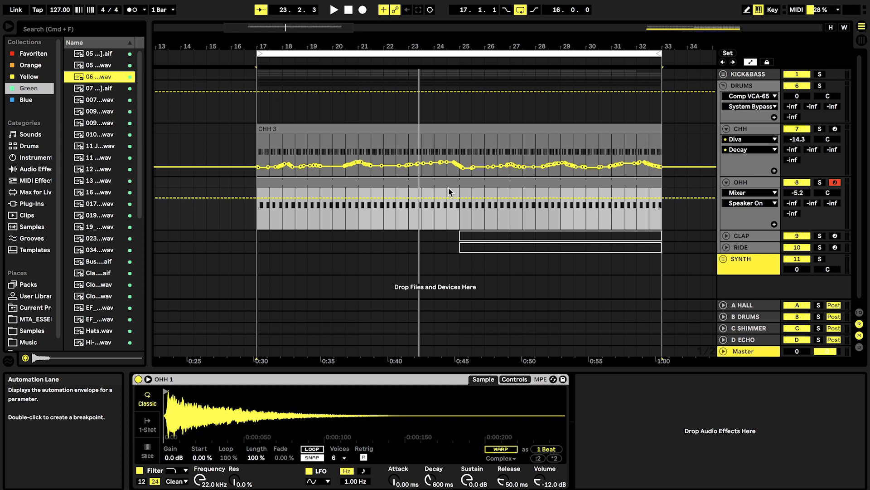
# Add an EQ Eight from EQ & Filters to the OHH track and turn its band 1 into a low-cut filter
pyautogui.click(44, 171)
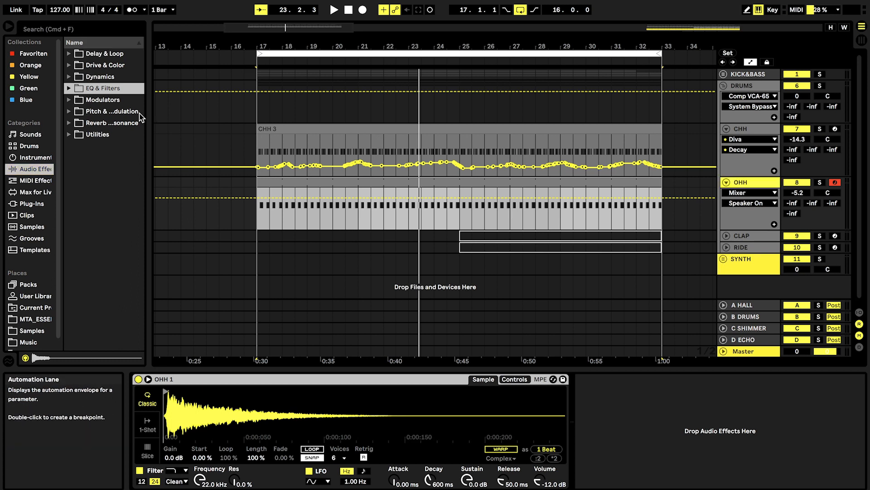
pyautogui.click(69, 89)
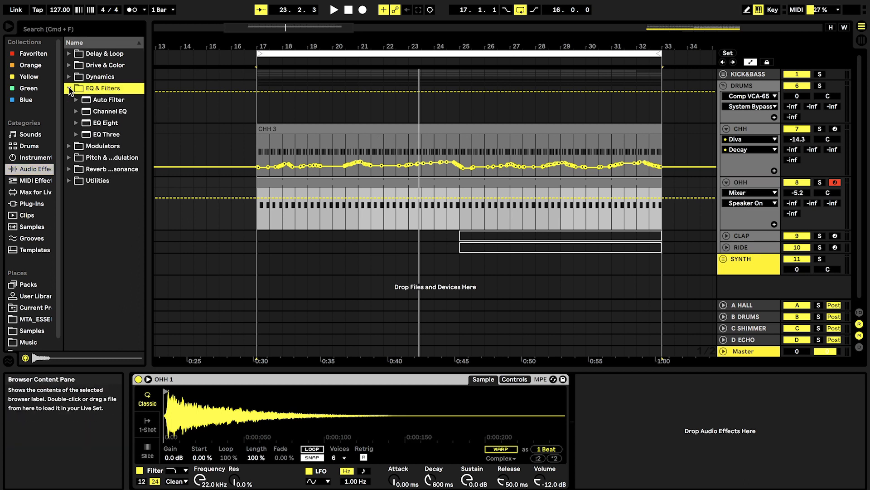
pyautogui.doubleClick(104, 123)
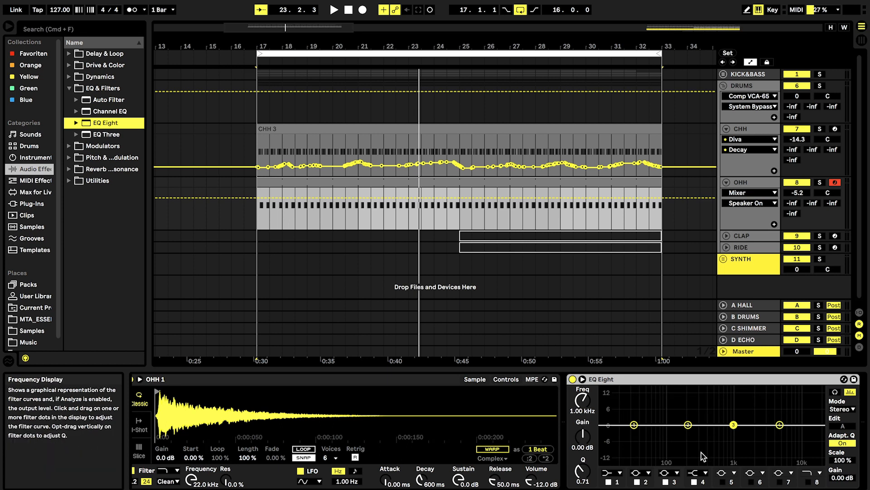
pyautogui.click(610, 473)
pyautogui.click(592, 408)
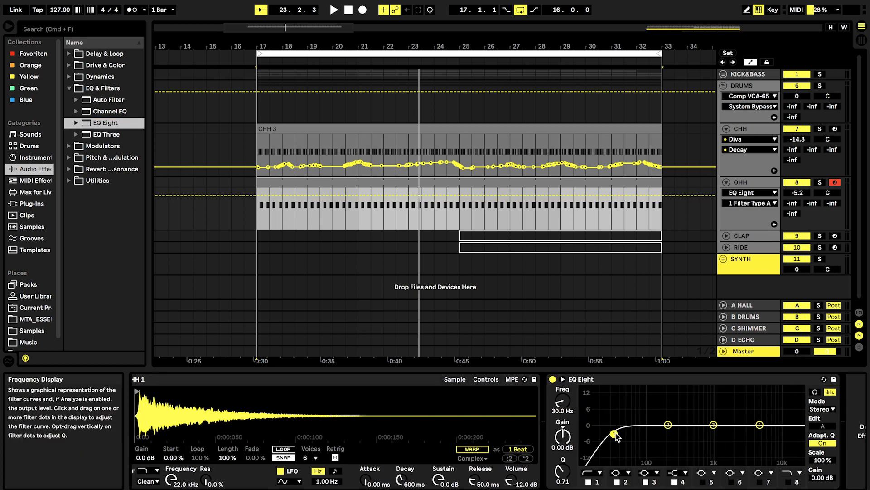
# Set the band 1 low-cut to 2.30 kHz with a Q of 0.56 while playing the OHH track soloed
pyautogui.moveTo(614, 434); pyautogui.dragTo(725, 433)
pyautogui.click(820, 182)
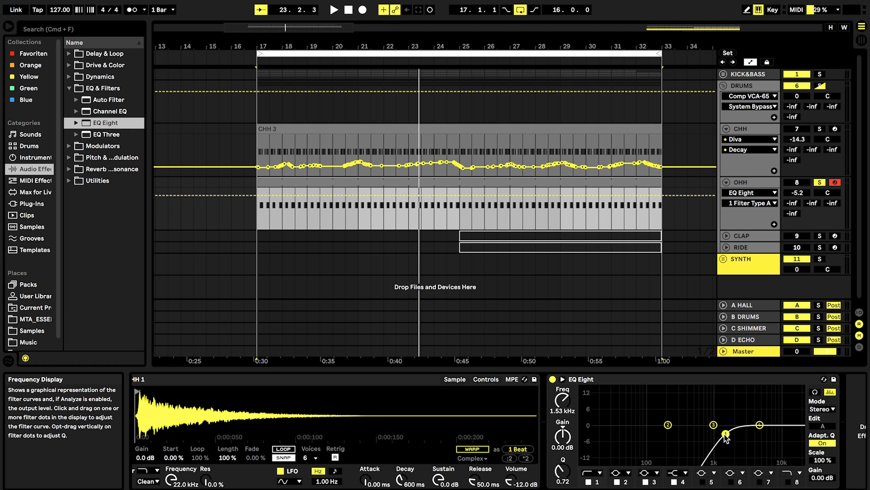
pyautogui.press('space')
pyautogui.moveTo(726, 434)
pyautogui.mouseDown()
pyautogui.moveTo(742, 432)
pyautogui.moveTo(737, 438)
pyautogui.mouseUp()
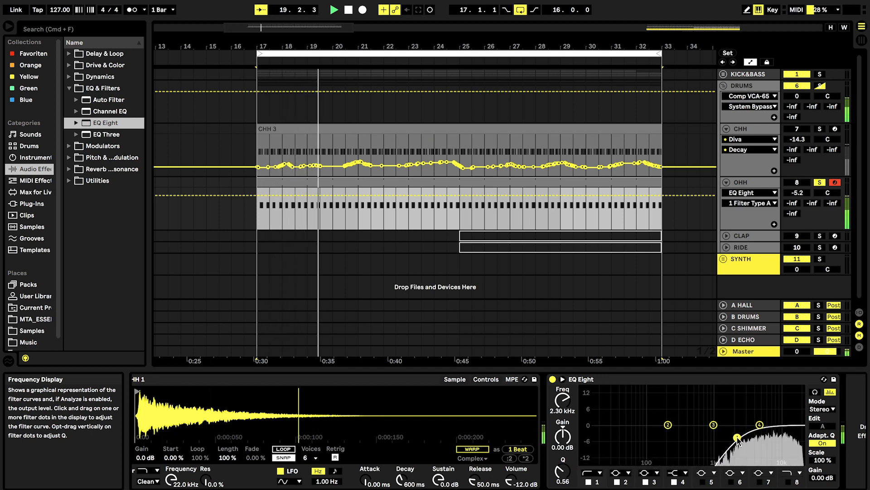
# Compare the soloed open hi-hat with EQ Eight bypassed and active, and with band 1 switched off and on
pyautogui.click(552, 380)
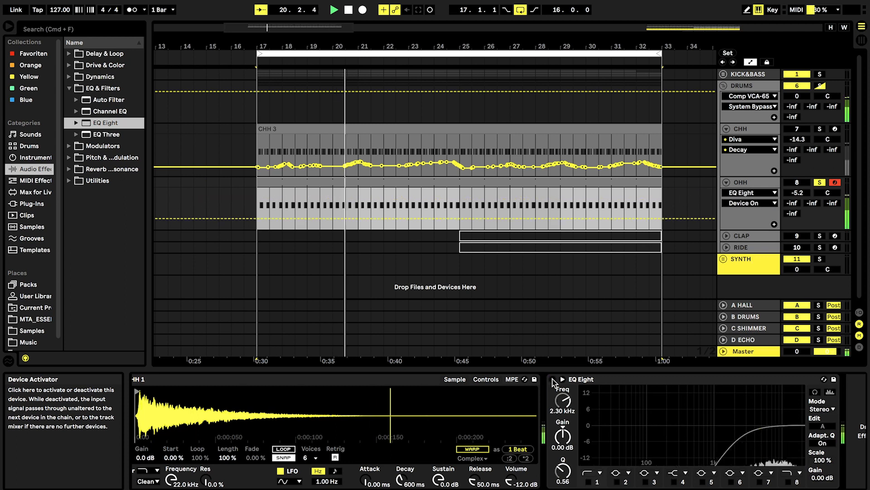
pyautogui.click(553, 381)
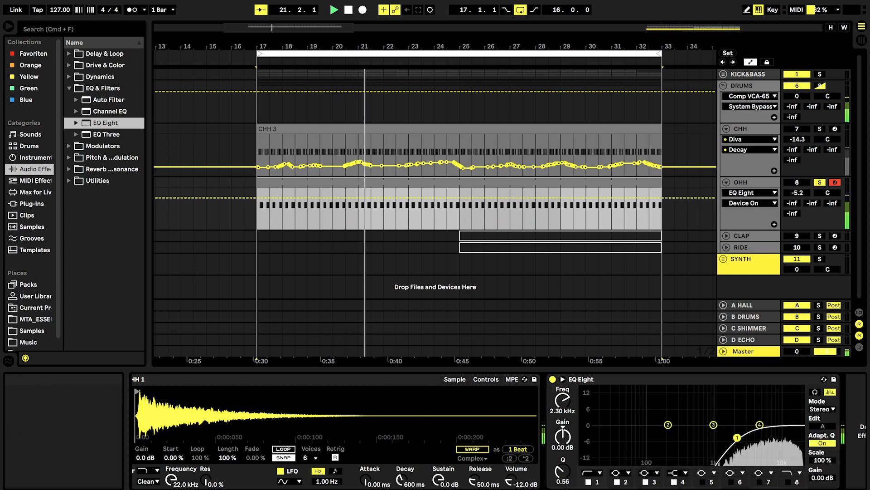
pyautogui.click(588, 481)
pyautogui.click(588, 482)
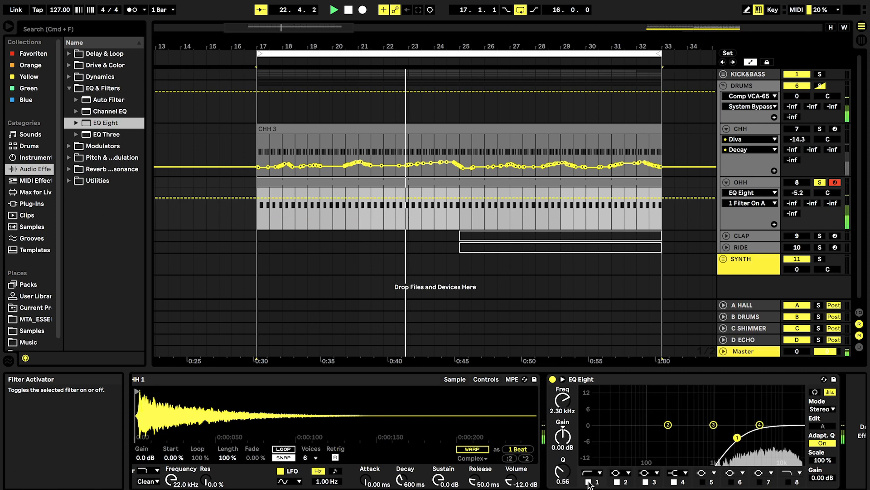
pyautogui.press('space')
# Clear the solo and compare the open hi-hat in the full mix with EQ Eight's band 1 off and on
pyautogui.click(820, 86)
pyautogui.press('space')
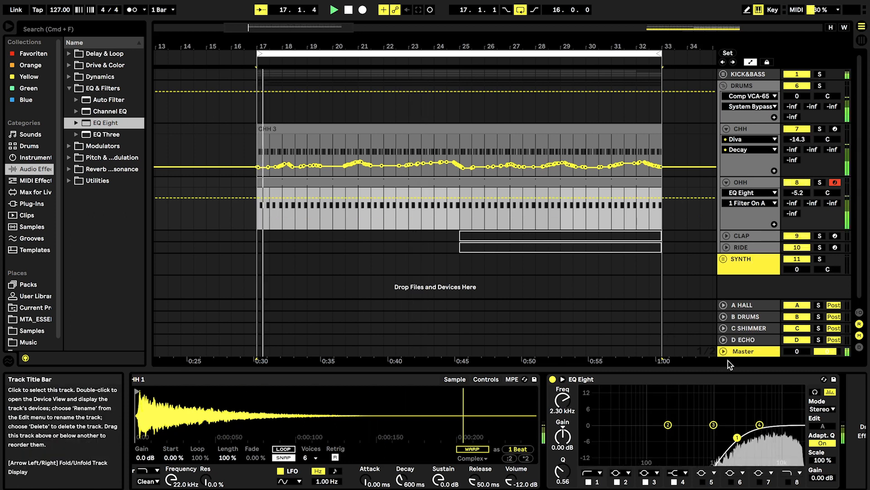
pyautogui.click(590, 482)
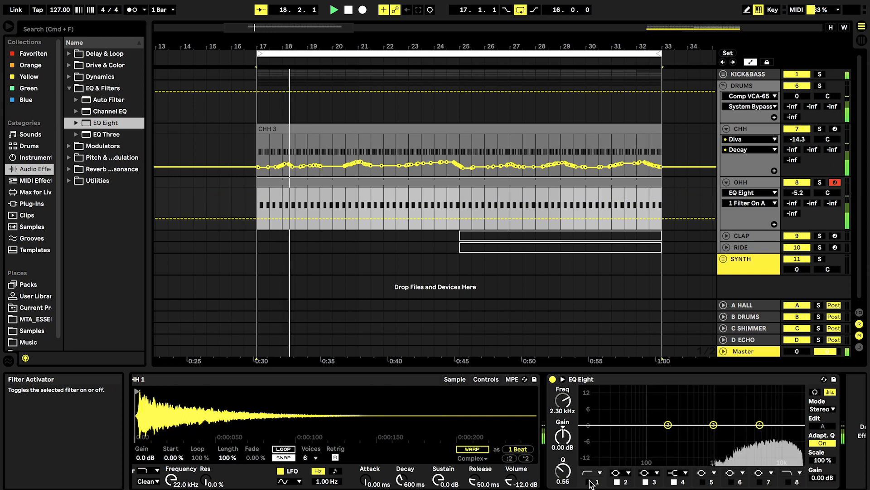
pyautogui.click(589, 482)
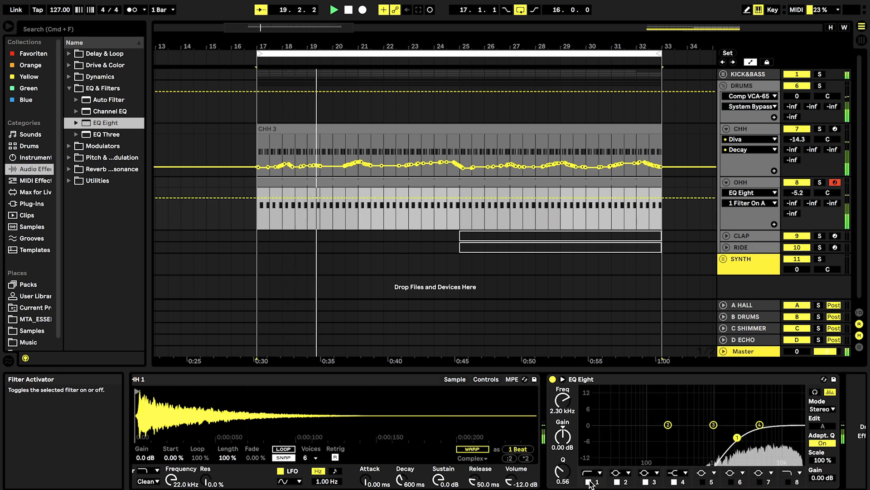
# Check EQ Eight's curve with band 1 off and on, and delete EQ Eight from the OHH track
pyautogui.click(589, 482)
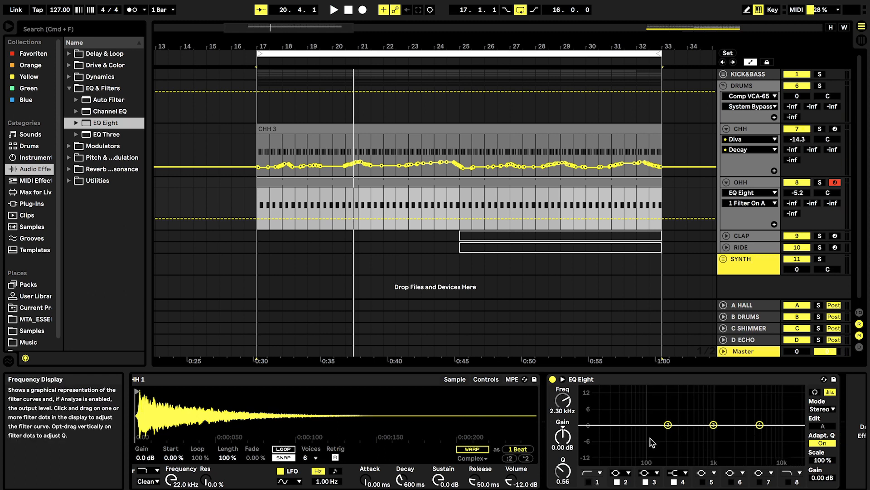
pyautogui.click(588, 482)
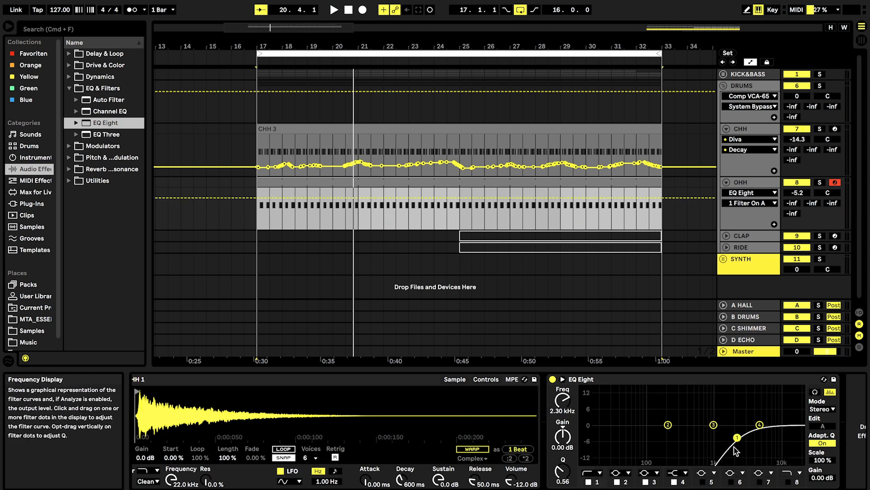
pyautogui.click(635, 380)
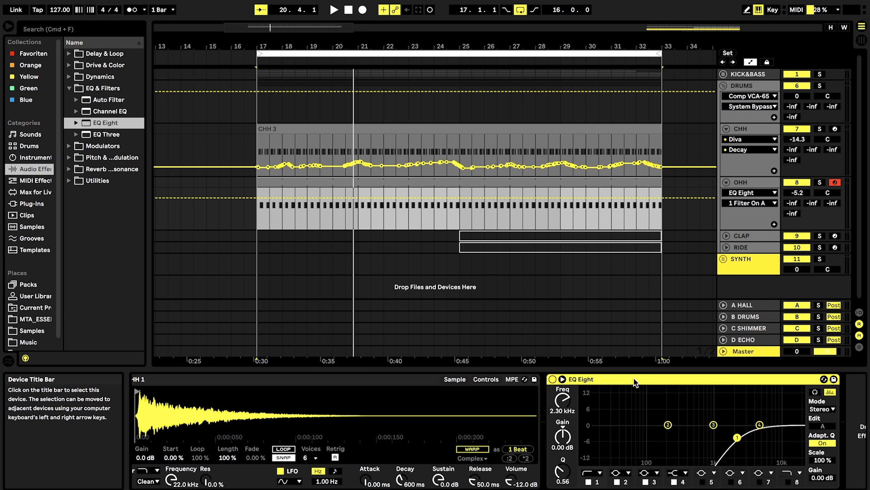
pyautogui.press('Delete')
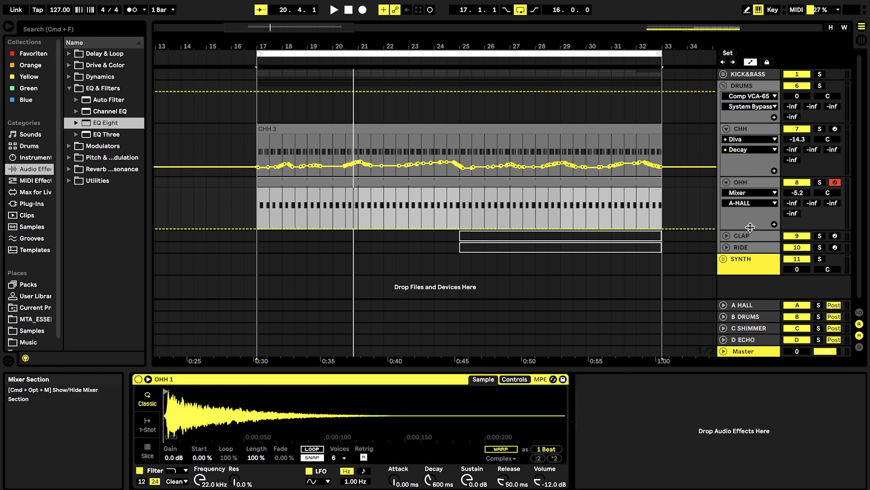
# Open the CLAP track's MIDI clip and compare the 07_DT_Clap note placed on beat 1.2 with its slightly early position
pyautogui.click(742, 236)
pyautogui.click(726, 235)
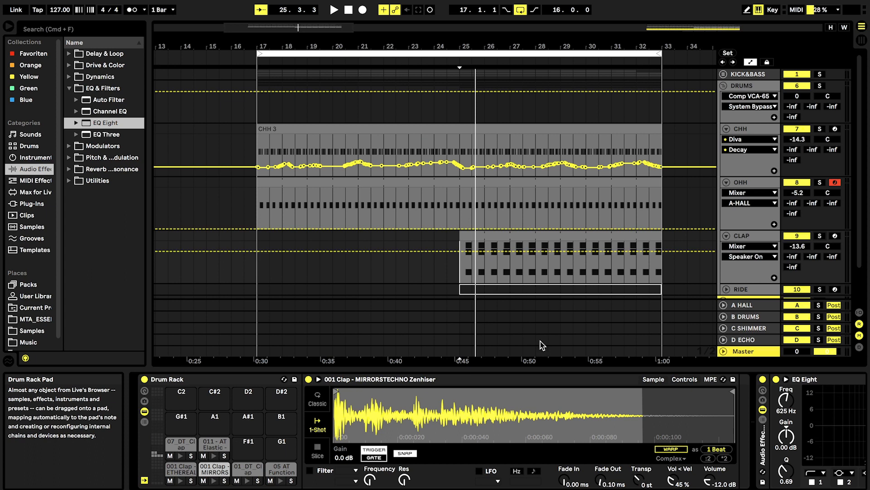
pyautogui.doubleClick(525, 245)
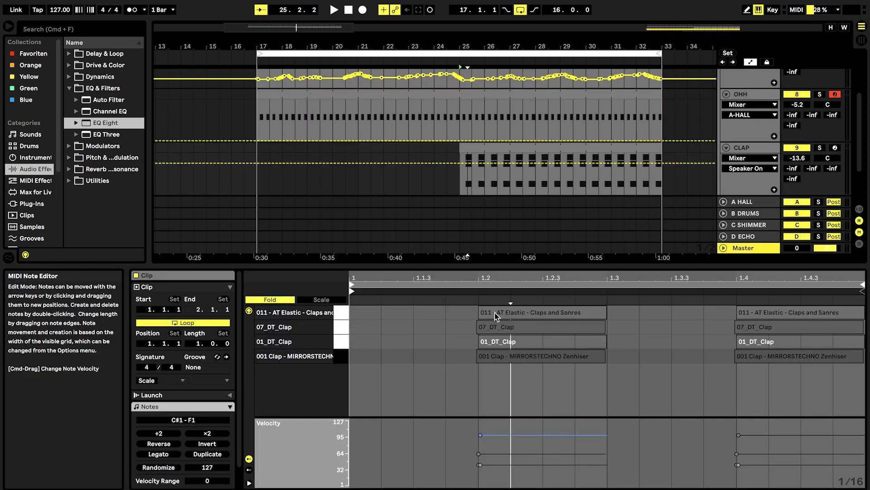
pyautogui.moveTo(484, 278); pyautogui.dragTo(484, 313)
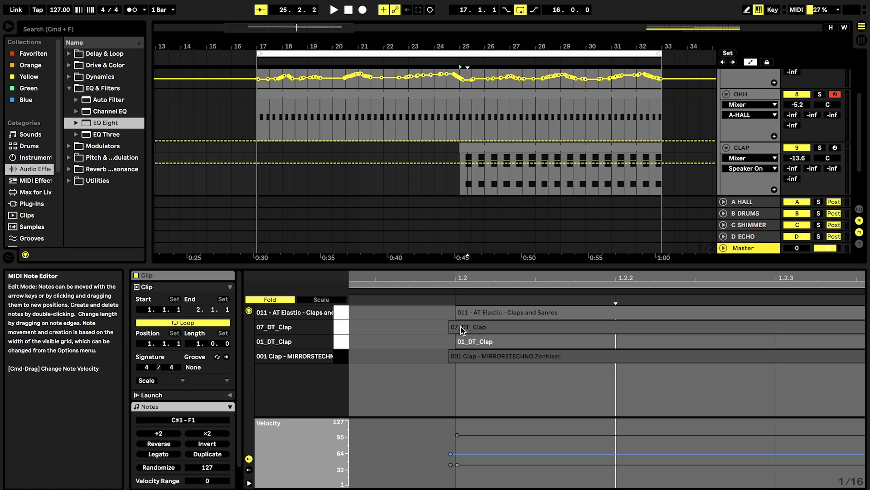
pyautogui.moveTo(459, 327); pyautogui.dragTo(463, 330)
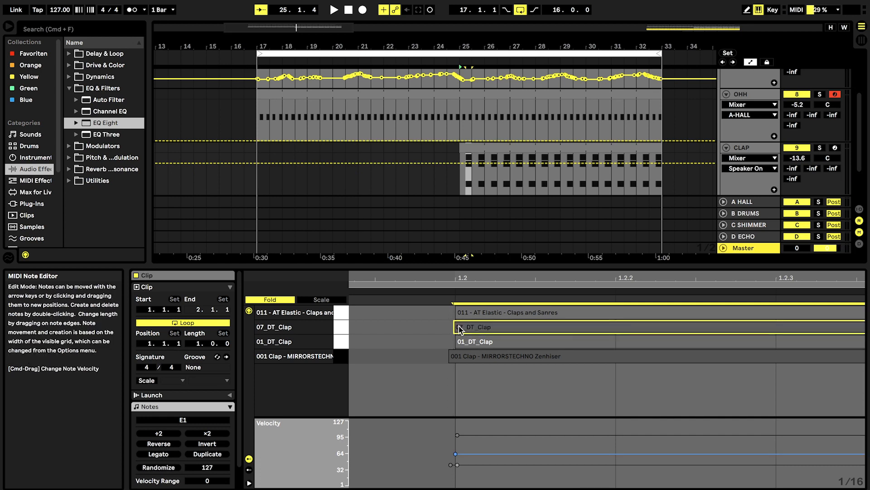
pyautogui.moveTo(459, 328); pyautogui.dragTo(456, 327)
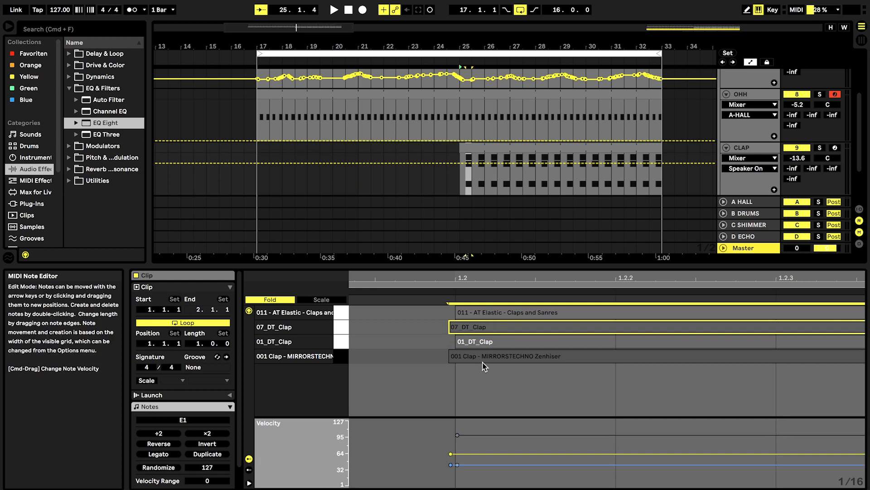
# Play the full mix from the start of the CLAP clips at bar 25
pyautogui.click(460, 175)
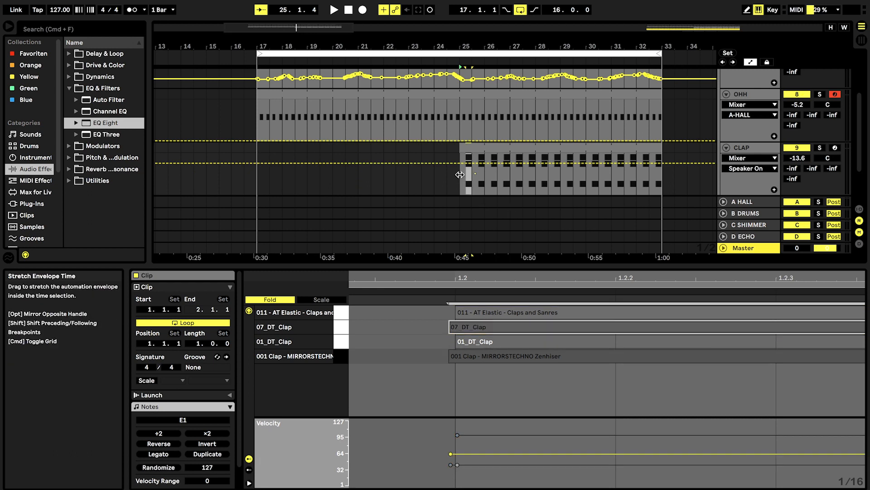
pyautogui.click(461, 175)
pyautogui.click(820, 148)
pyautogui.click(819, 148)
pyautogui.press('space')
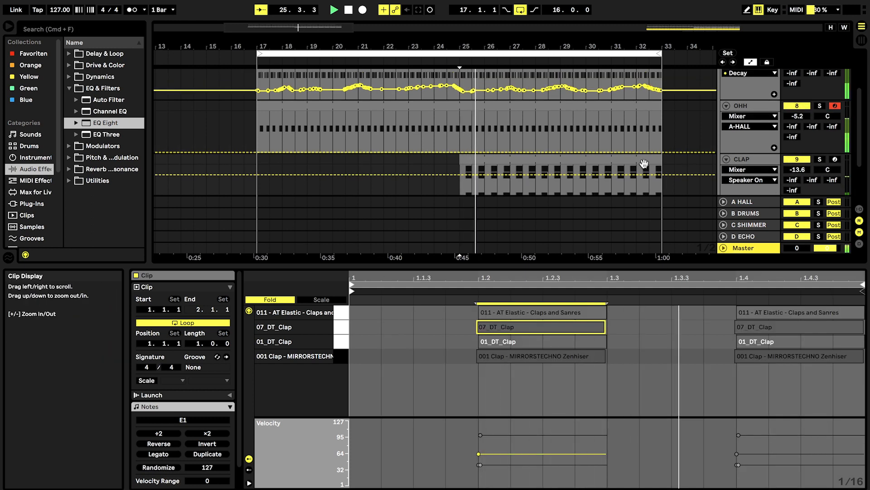
# Review the CLAP track's Drum Rack pads, the MIRRORSTECHNO clap sample, and the Utility and Reverb effects behind it
pyautogui.click(743, 159)
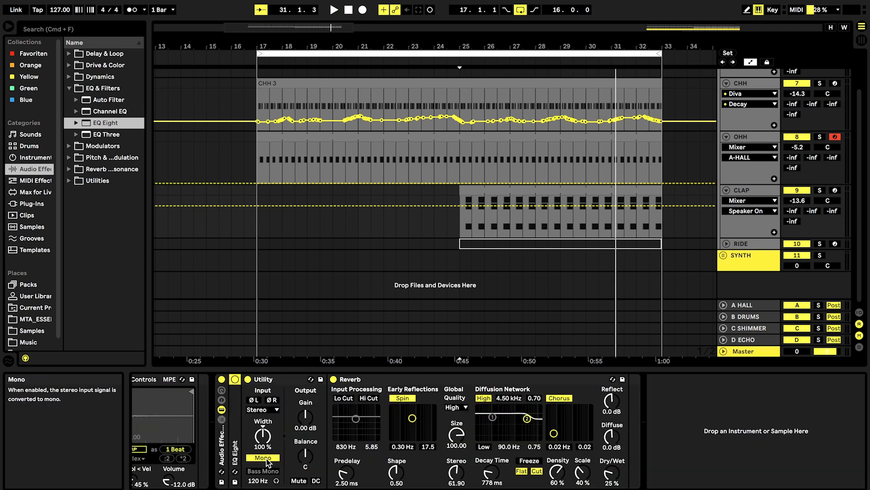
pyautogui.hscroll(-10, 396, 460)
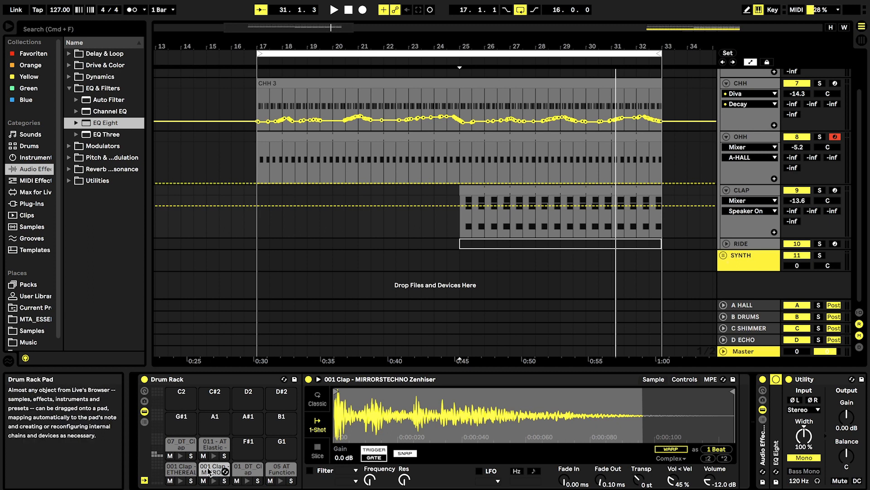
pyautogui.click(210, 470)
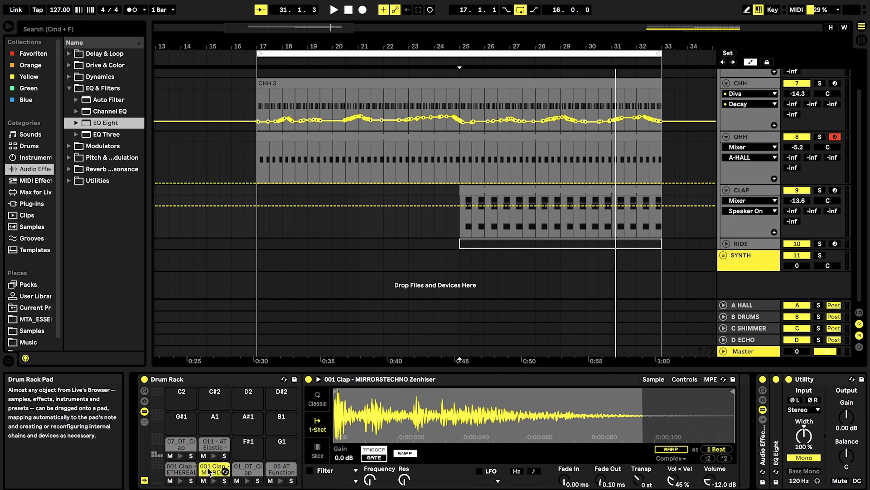
pyautogui.click(242, 471)
pyautogui.click(214, 472)
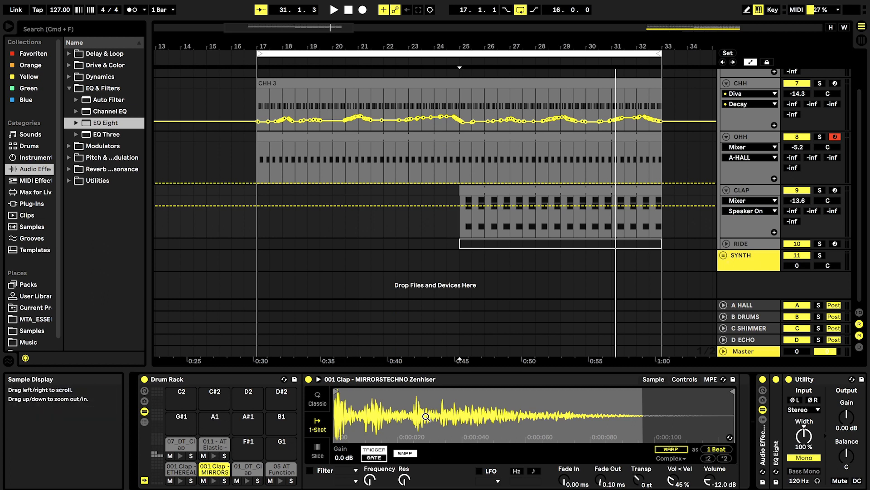
pyautogui.hscroll(5, 363, 435)
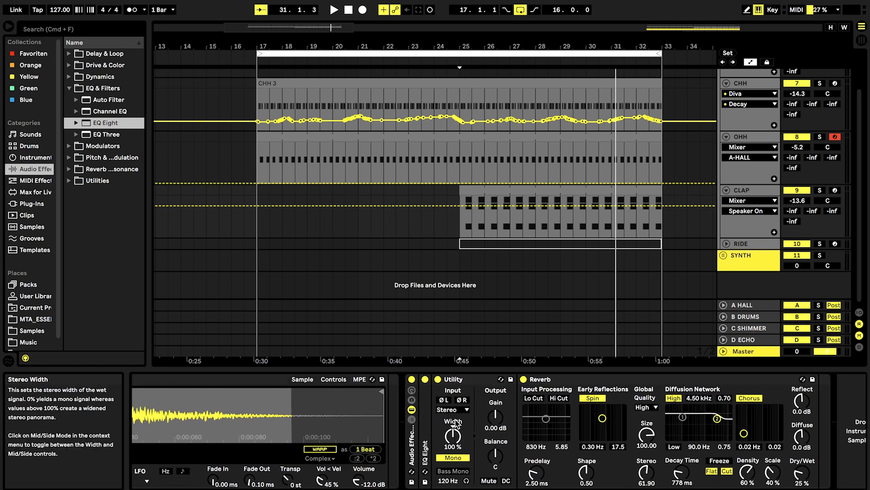
pyautogui.hscroll(2, 455, 422)
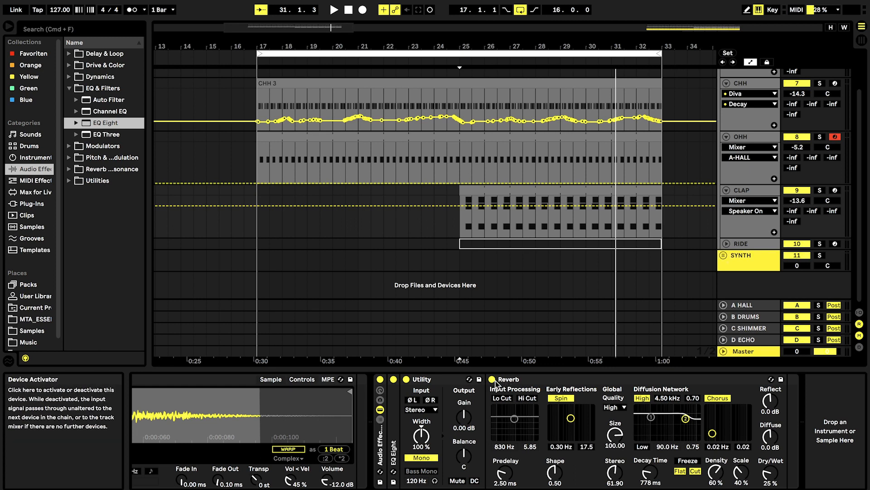
# Solo the CLAP track, collapse its Utility, and compare the claps with the Audio Effect Rack bypassed and active
pyautogui.press('s')
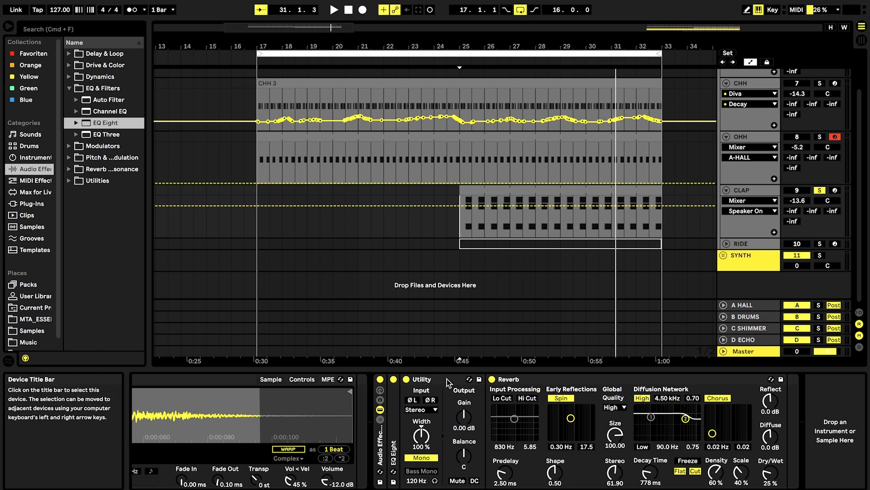
pyautogui.doubleClick(442, 378)
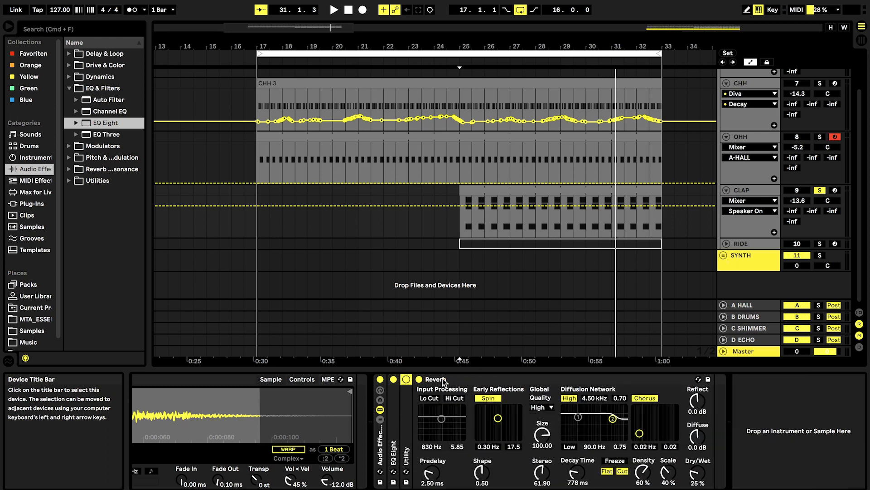
pyautogui.press('space')
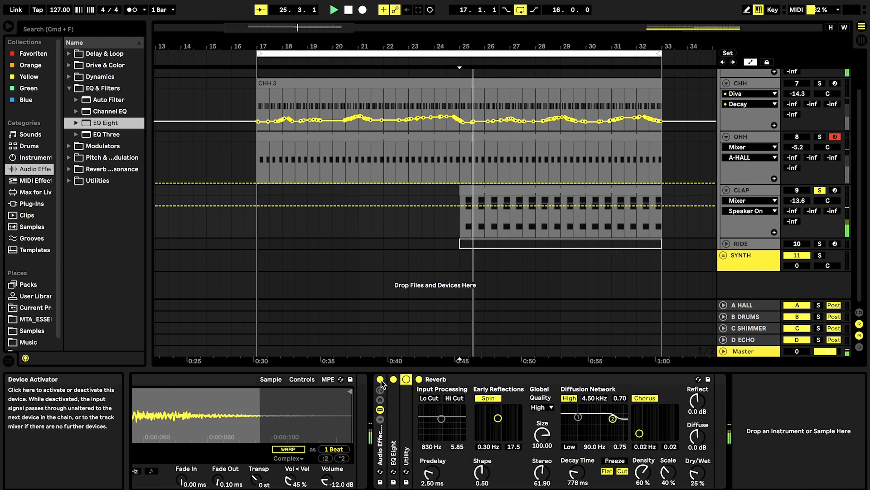
pyautogui.click(381, 380)
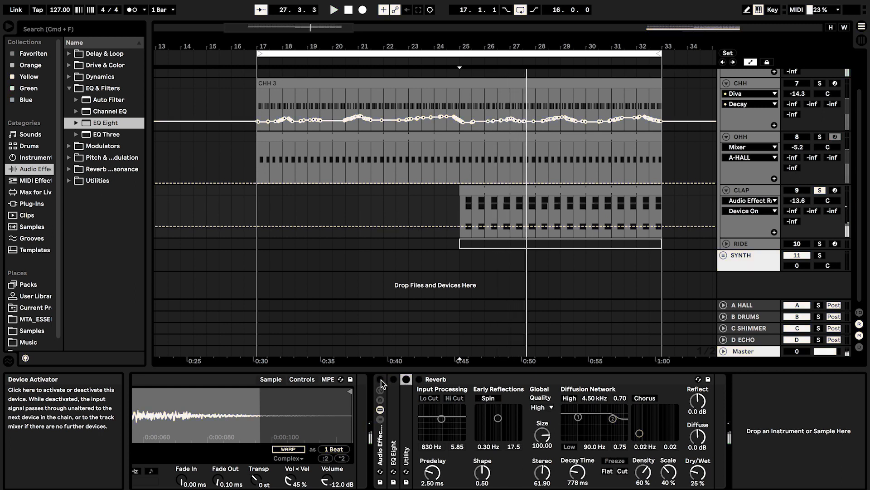
pyautogui.click(380, 380)
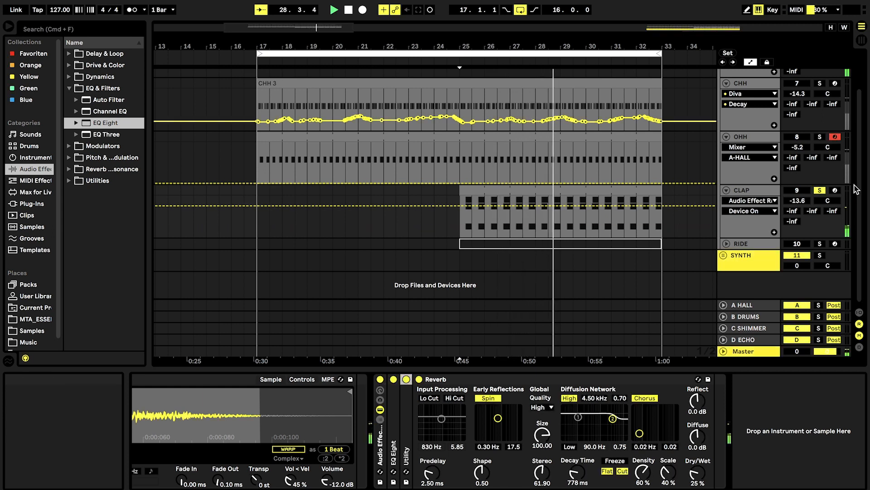
pyautogui.press('space')
# Clear the CLAP solo and compare the claps in the full mix with the Audio Effect Rack off and on
pyautogui.click(822, 188)
pyautogui.press('space')
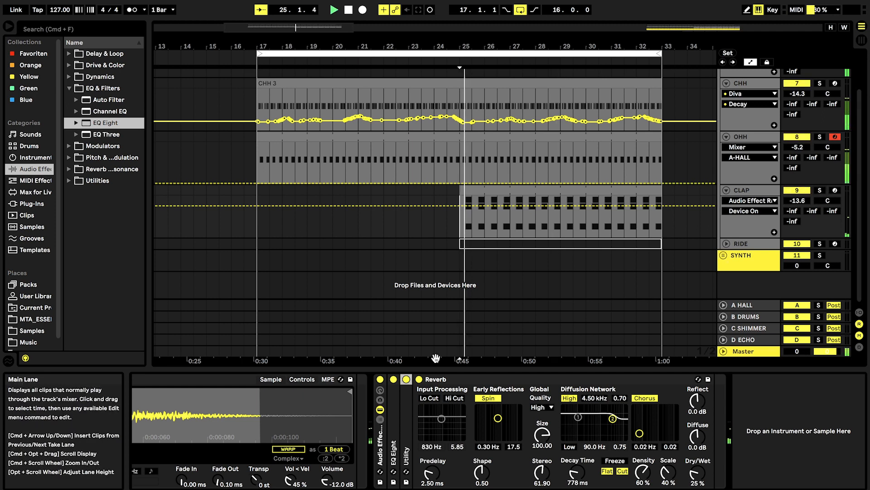
pyautogui.click(380, 379)
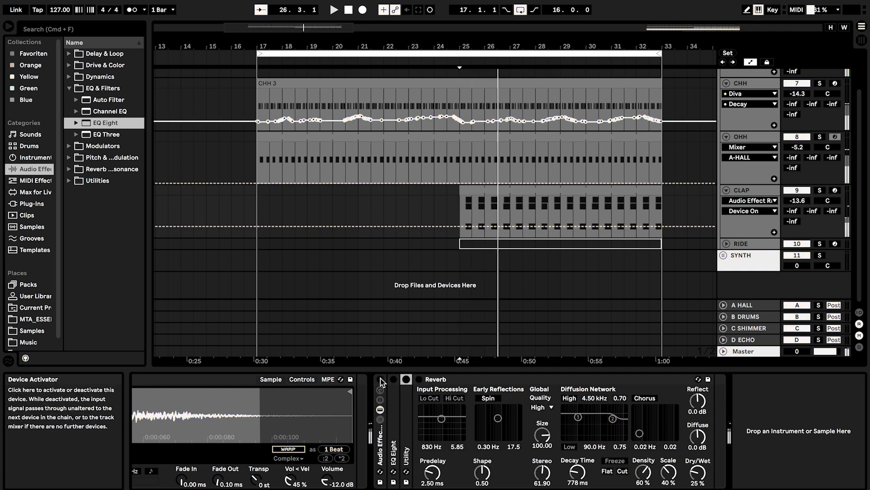
pyautogui.click(380, 379)
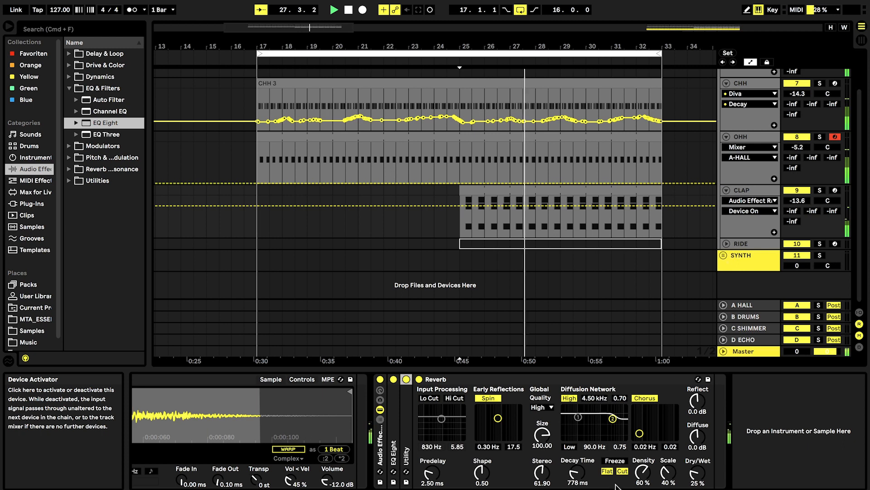
pyautogui.press('space')
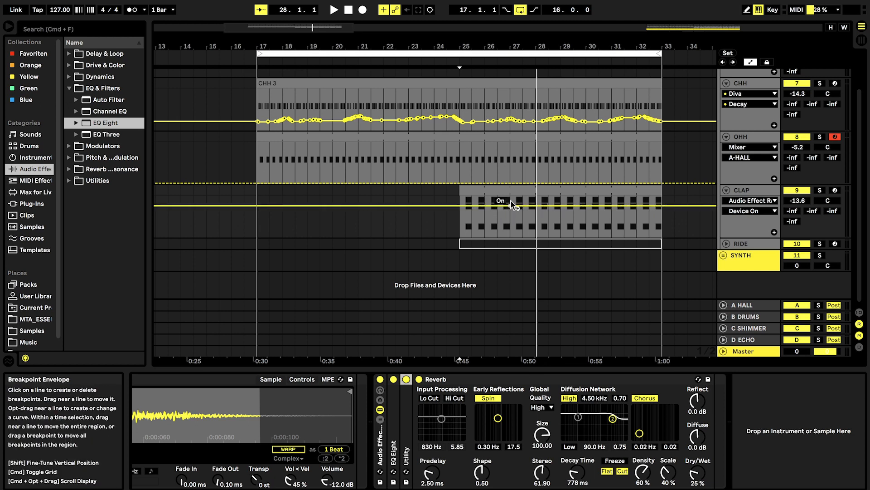
# Review the device chains of the CHH, OHH and CLAP tracks, and collapse the Reverb on the CLAP track
pyautogui.scroll(2, 511, 200)
pyautogui.click(752, 154)
pyautogui.click(746, 104)
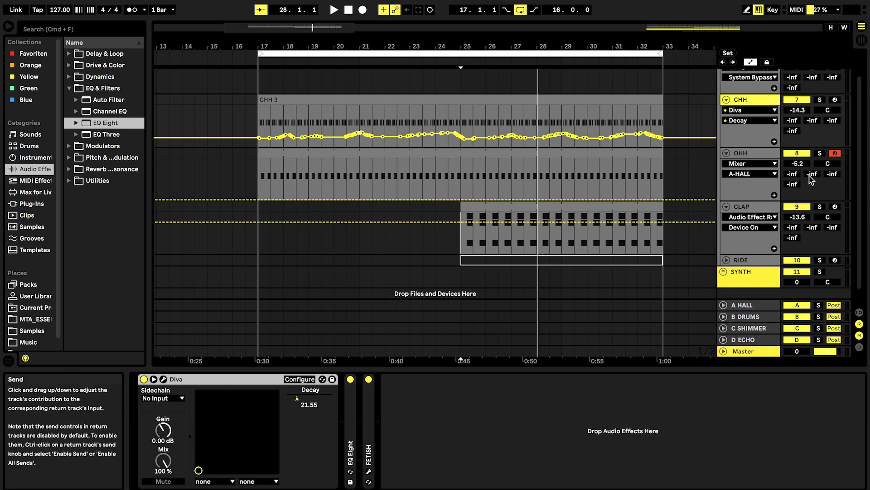
pyautogui.click(758, 155)
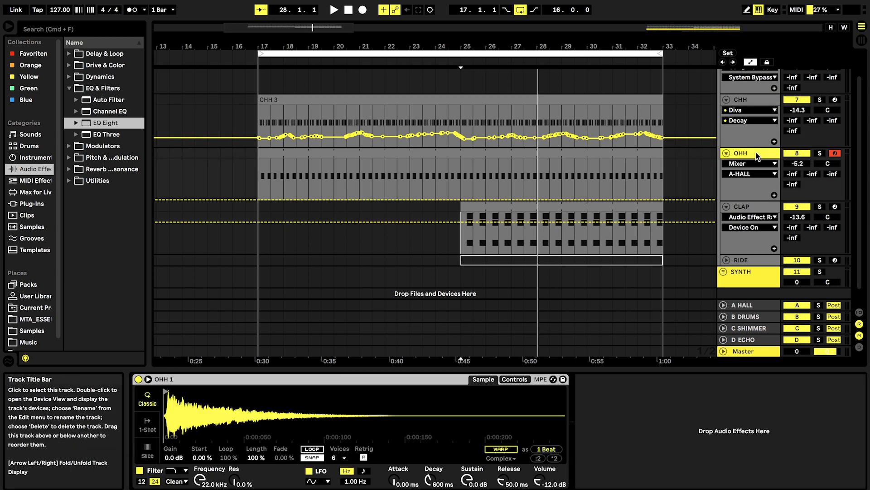
pyautogui.click(758, 210)
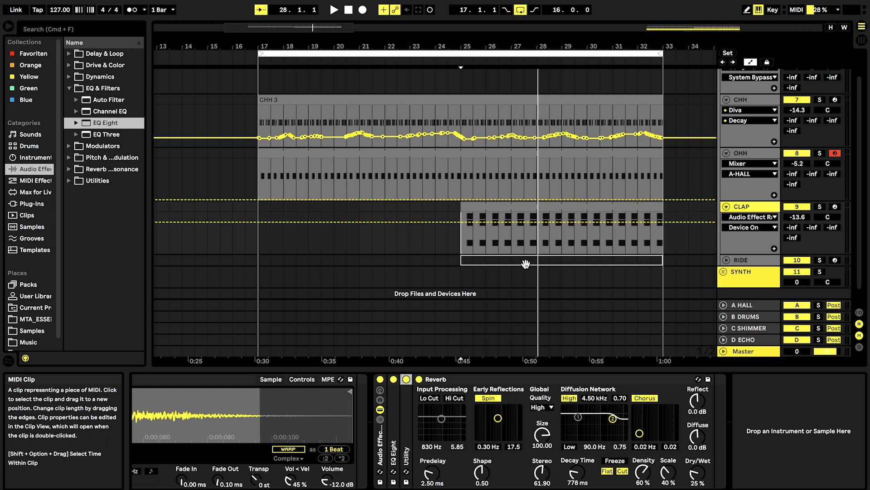
pyautogui.doubleClick(455, 379)
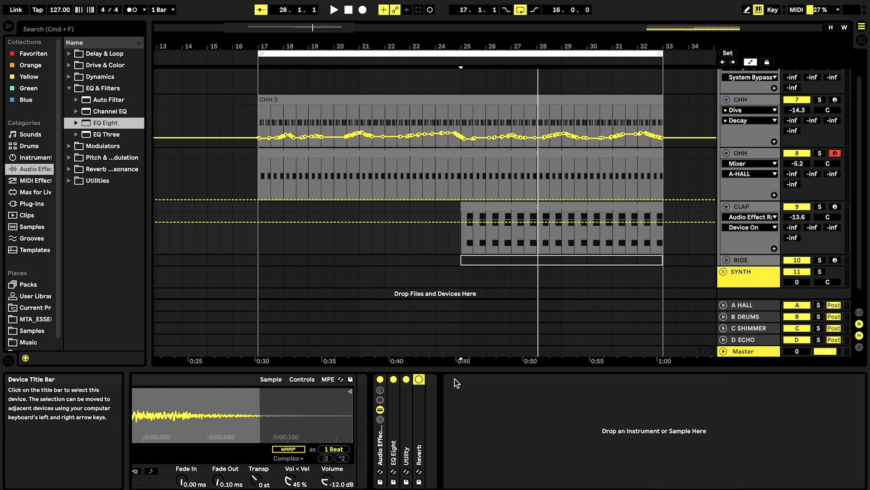
# Unfold the RIDE track, activate its deactivated clips from bar 25 and solo the track
pyautogui.click(727, 260)
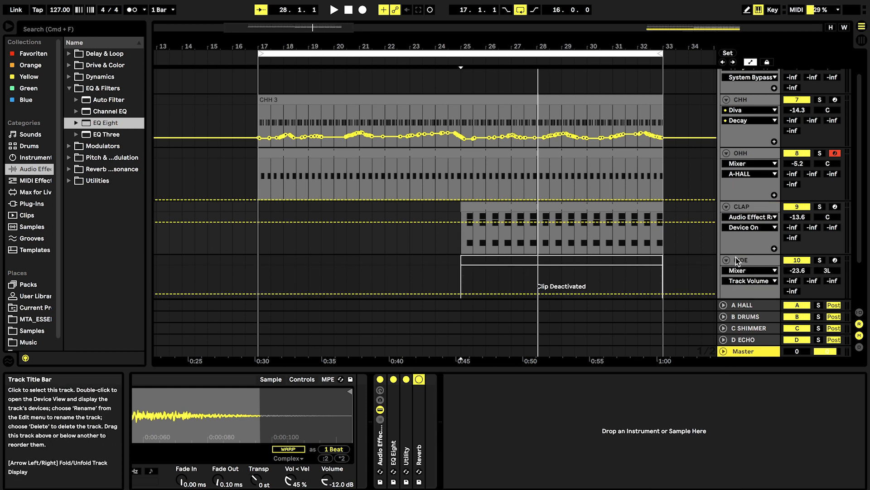
pyautogui.click(739, 261)
pyautogui.scroll(-2, 607, 222)
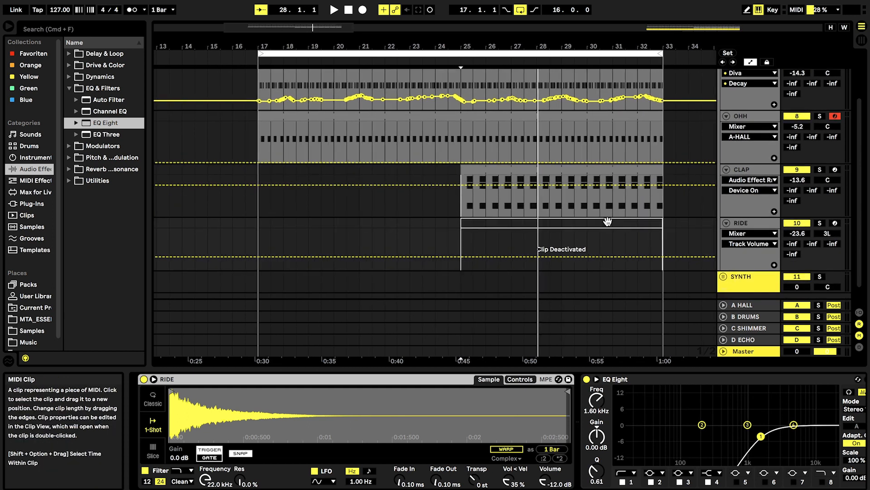
pyautogui.press('0')
pyautogui.click(820, 222)
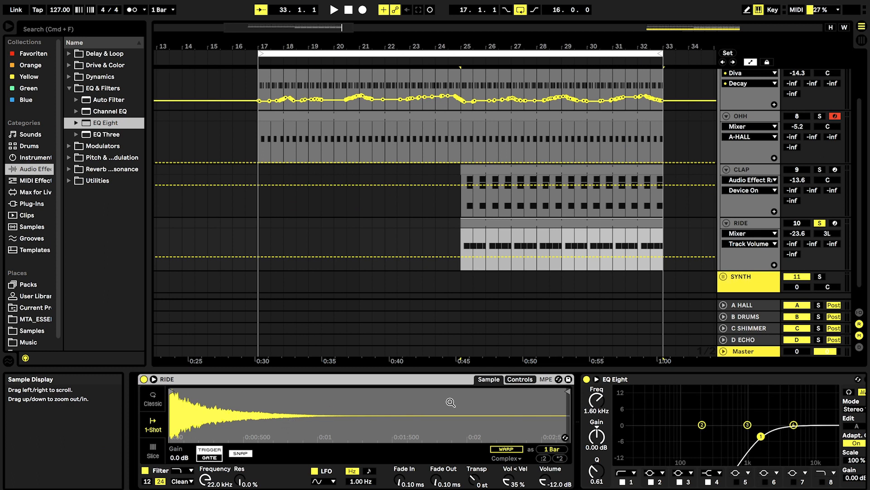
# Inspect the RIDE track's one-shot sample and the low-cut in its EQ Eight
pyautogui.click(249, 383)
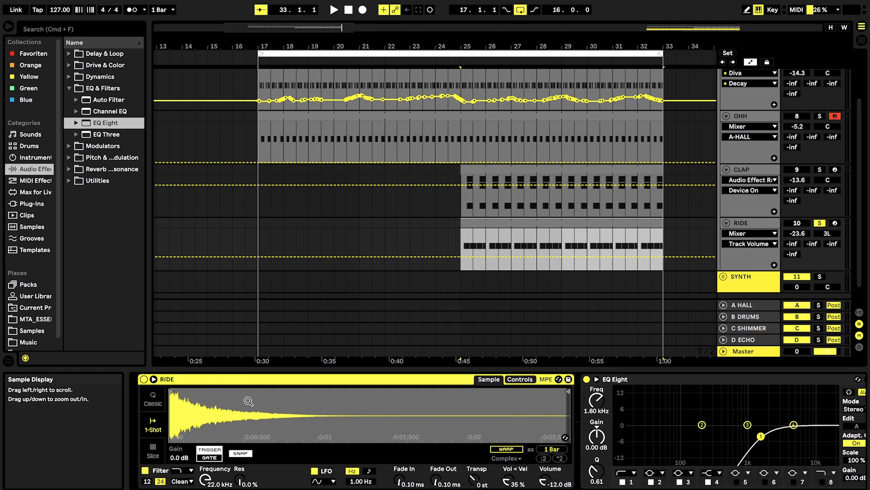
pyautogui.hscroll(3, 431, 425)
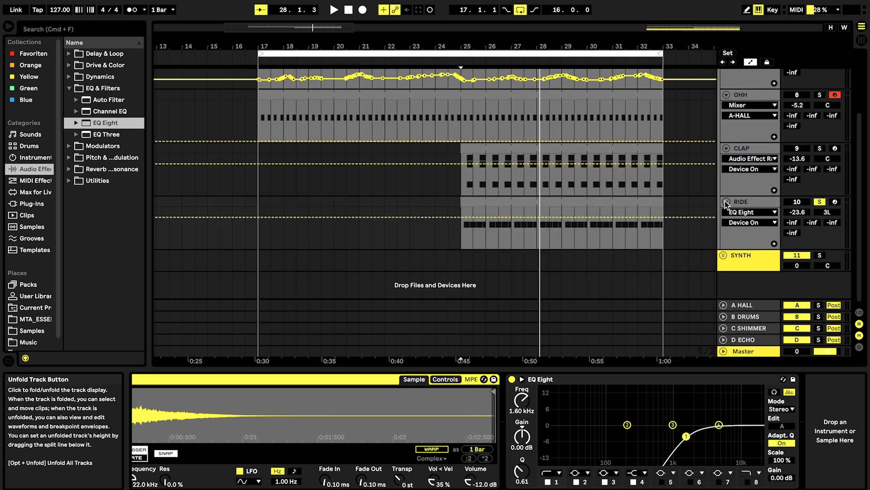
# Fold the RIDE, CLAP, OHH and CHH tracks
pyautogui.click(726, 203)
pyautogui.click(726, 149)
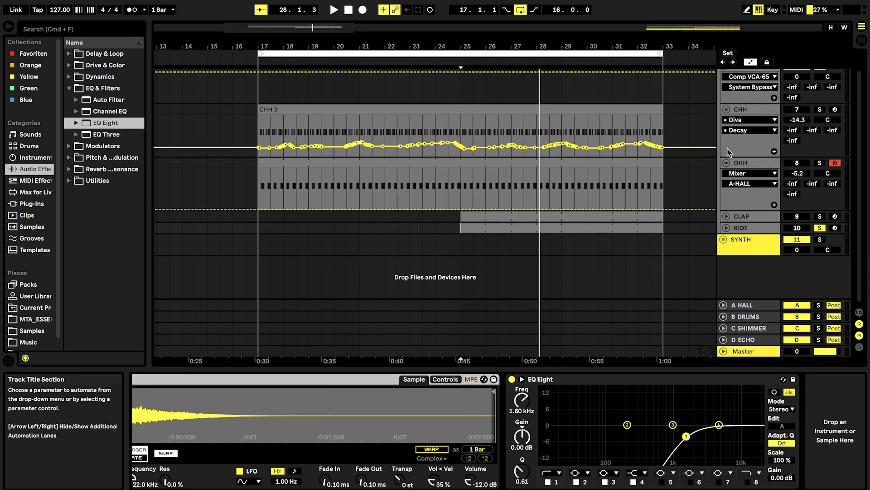
pyautogui.click(728, 167)
pyautogui.scroll(1, 727, 167)
pyautogui.click(725, 182)
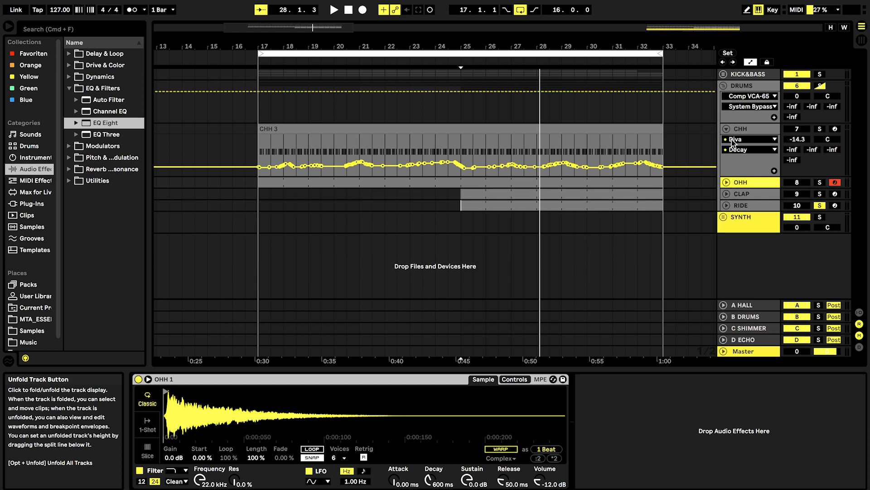
pyautogui.click(726, 129)
# Set the playback start at bar 25 and inspect the Comp VCA-65 and True Iron settings on the DRUMS group
pyautogui.click(749, 89)
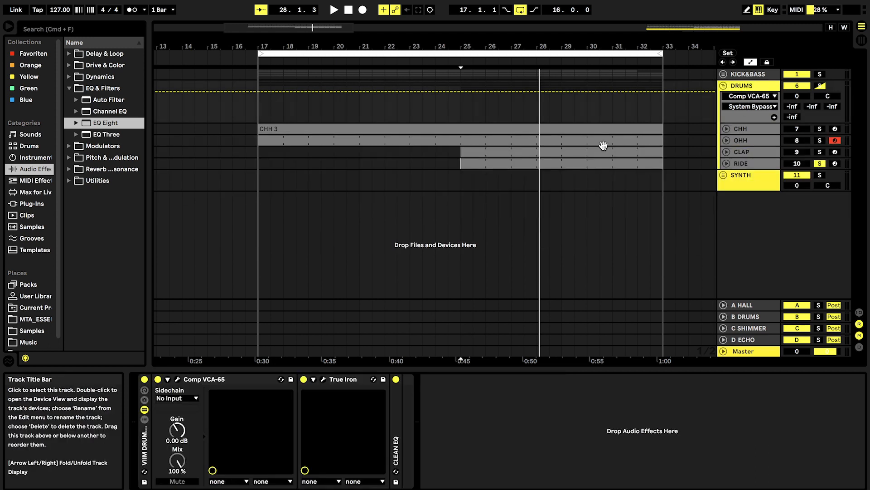
pyautogui.click(461, 153)
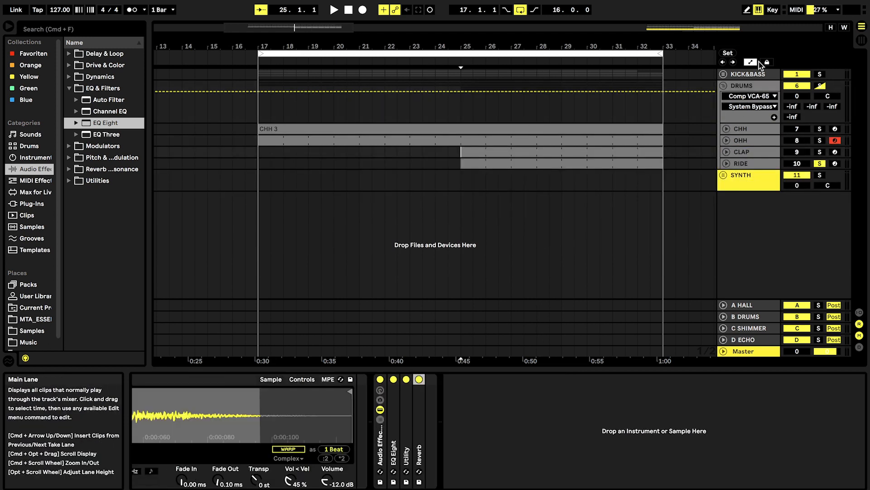
pyautogui.click(750, 89)
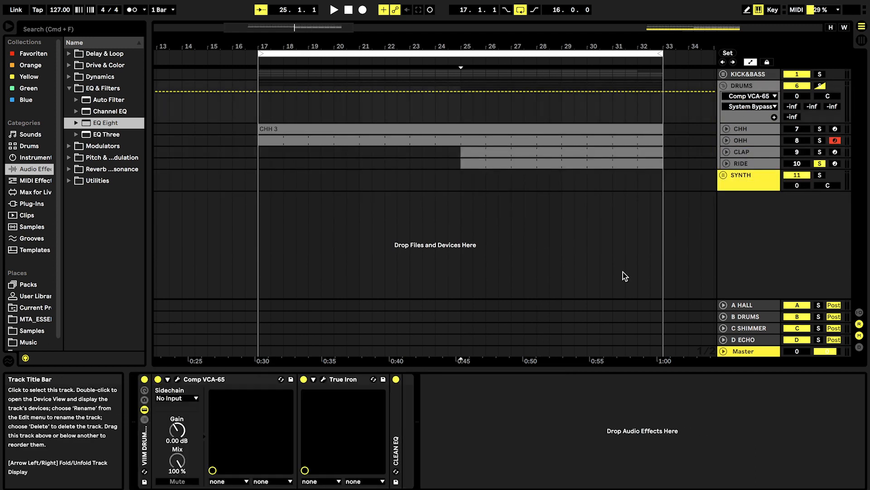
pyautogui.click(177, 379)
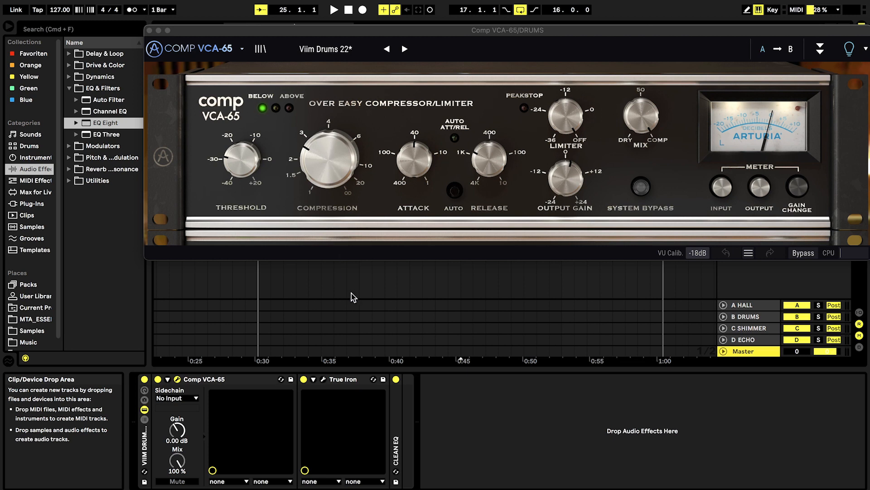
pyautogui.click(324, 380)
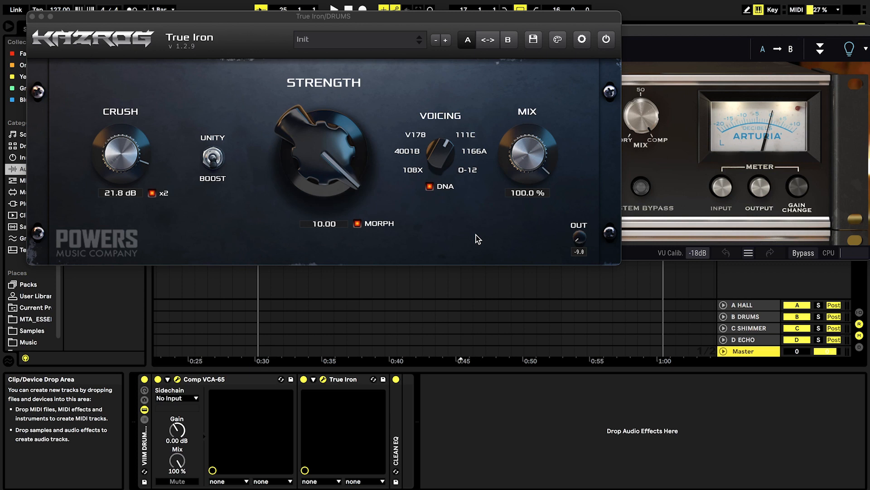
# Close both plug-in windows and collapse True Iron and Comp VCA-65 in the DRUMS device chain
pyautogui.click(323, 378)
pyautogui.doubleClick(354, 381)
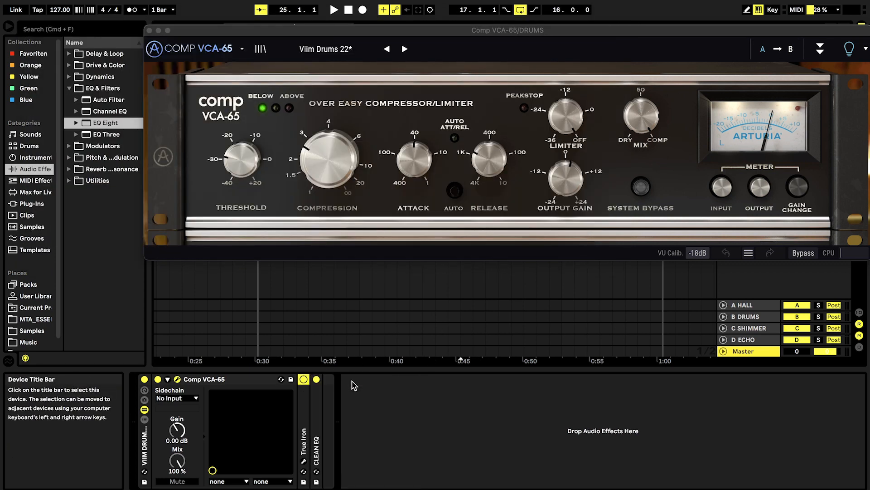
pyautogui.doubleClick(185, 381)
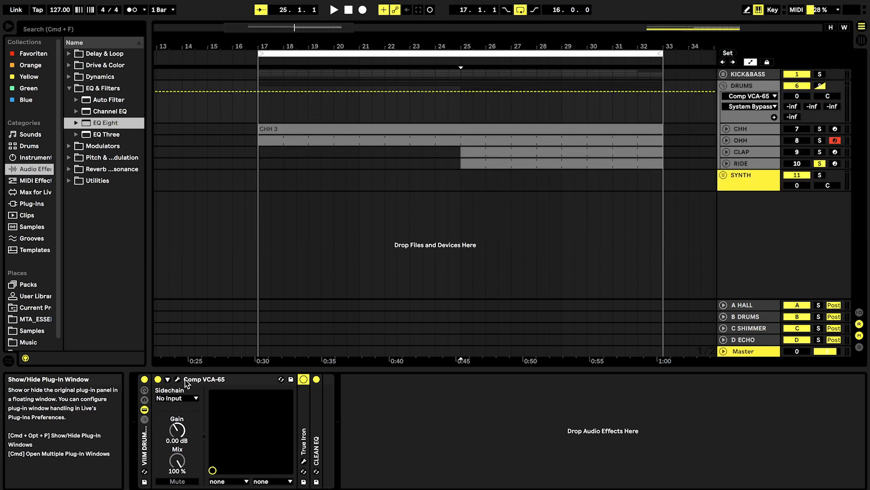
# Play the full drums from bar 25 and compare them with the drum rack off and on while watching the Comp VCA-65
pyautogui.press('space')
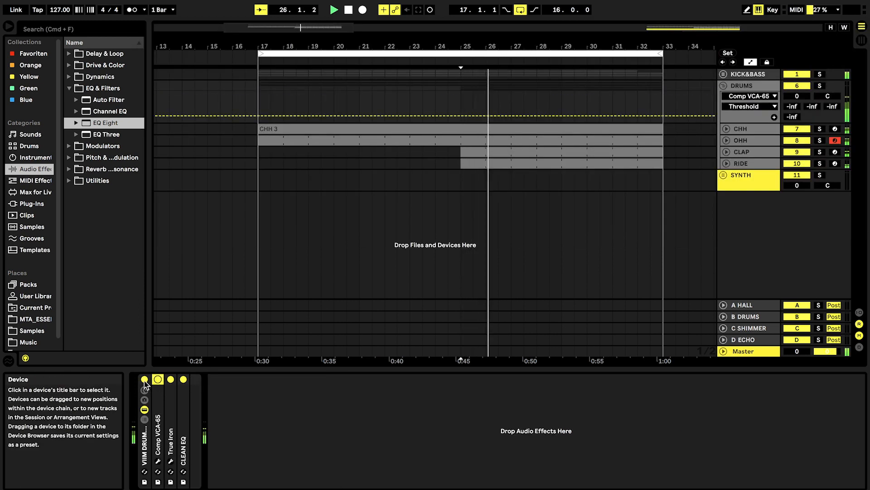
pyautogui.click(144, 380)
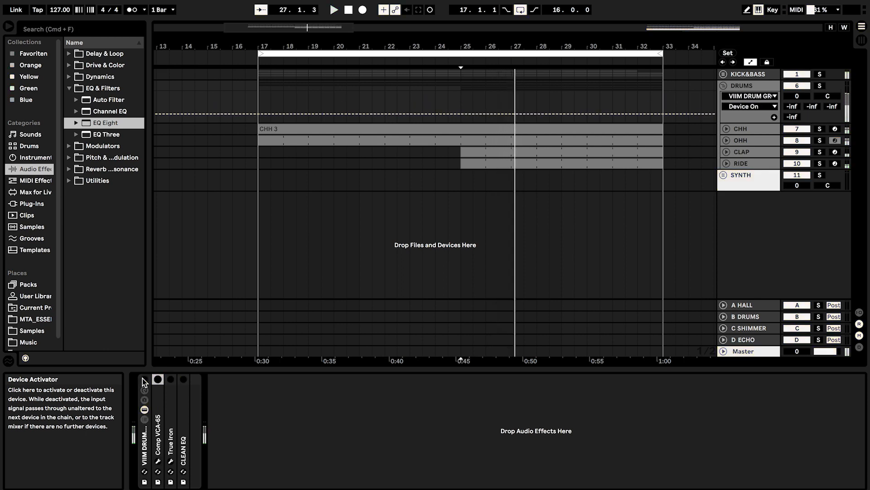
pyautogui.click(157, 461)
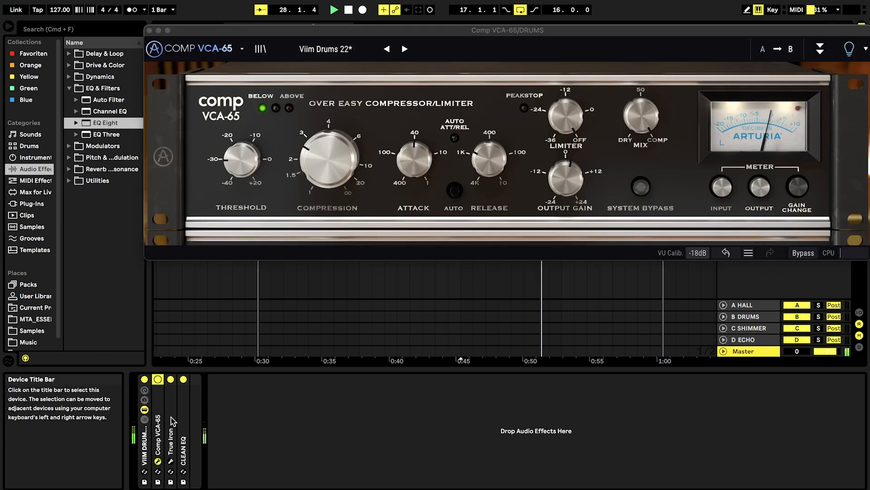
pyautogui.click(144, 380)
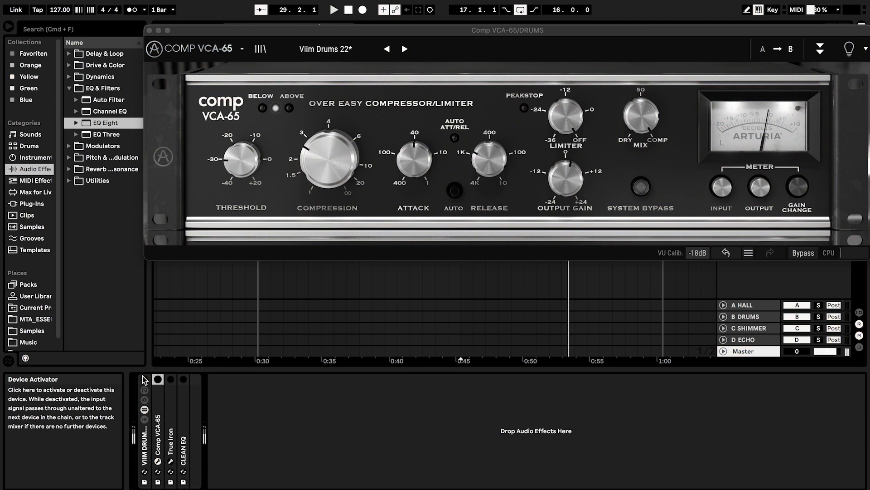
pyautogui.click(144, 379)
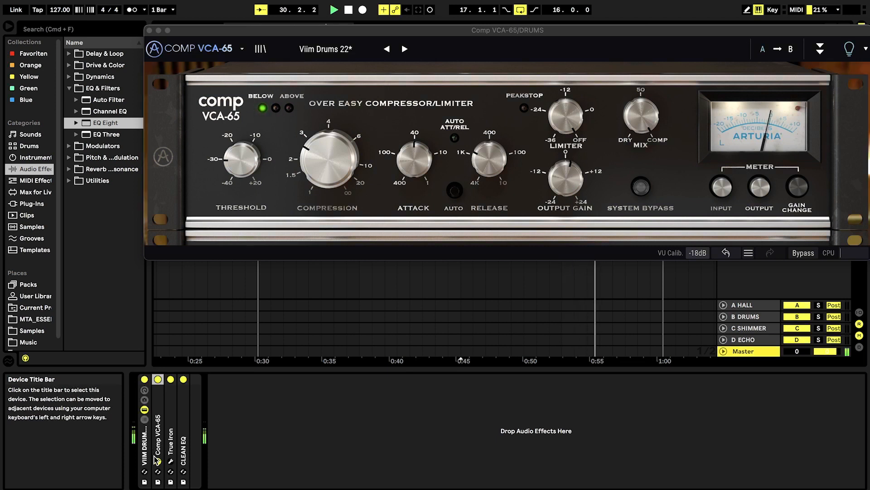
pyautogui.click(158, 461)
pyautogui.press('space')
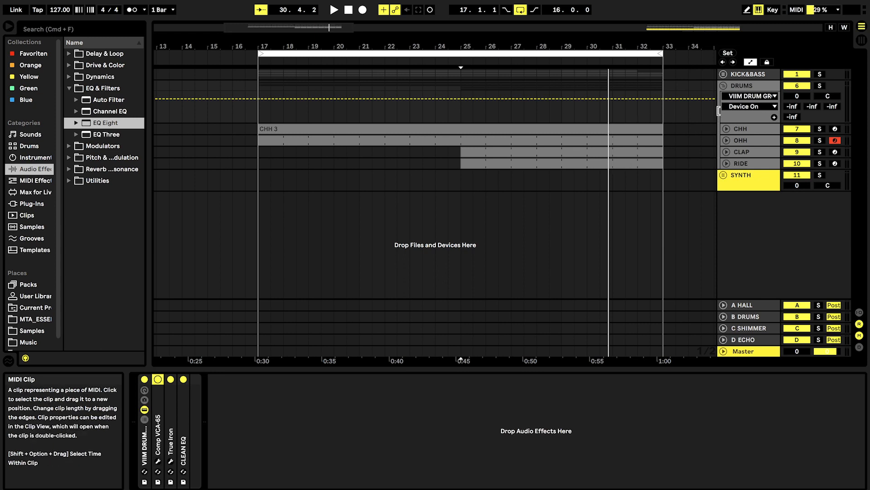
# Fold the DRUMS group, unfold the SYNTH group, and activate and solo its GROOVE track
pyautogui.click(724, 86)
pyautogui.click(723, 97)
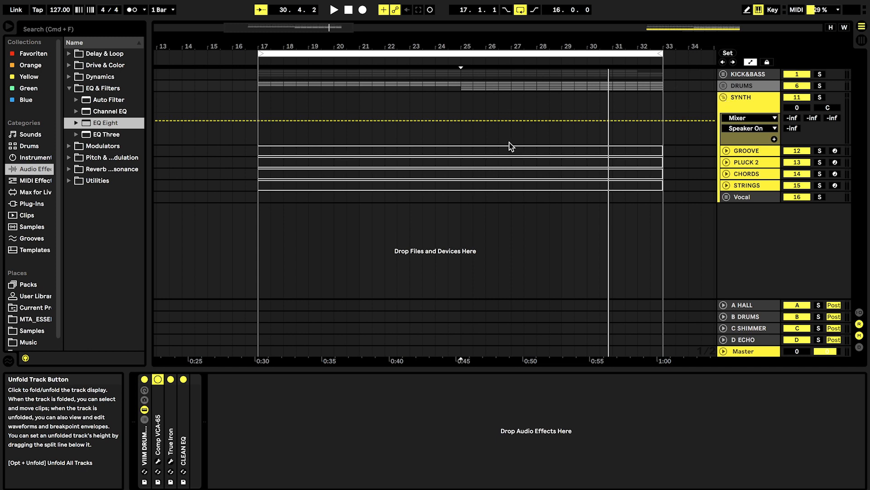
pyautogui.click(441, 149)
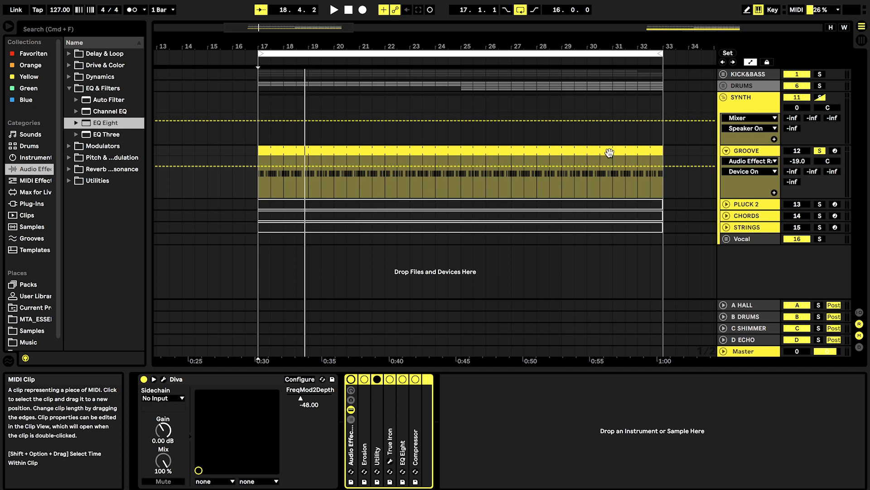
# Open the GROOVE clip and examine the timing and velocities of its E2 notes
pyautogui.doubleClick(525, 148)
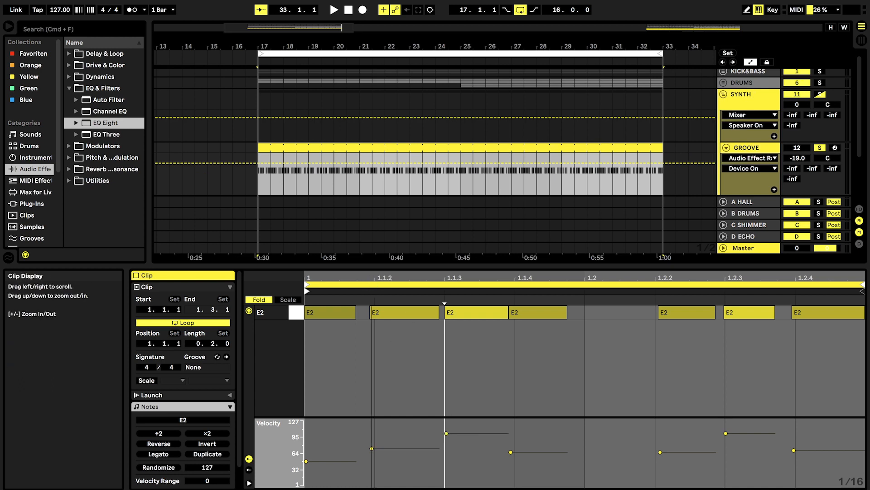
pyautogui.moveTo(372, 278); pyautogui.dragTo(377, 325)
pyautogui.moveTo(441, 278); pyautogui.dragTo(397, 275)
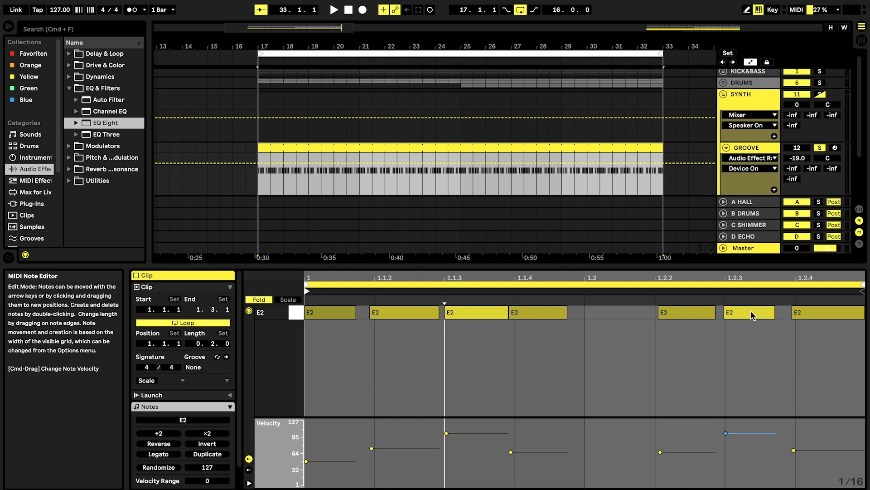
pyautogui.moveTo(794, 279); pyautogui.dragTo(794, 286)
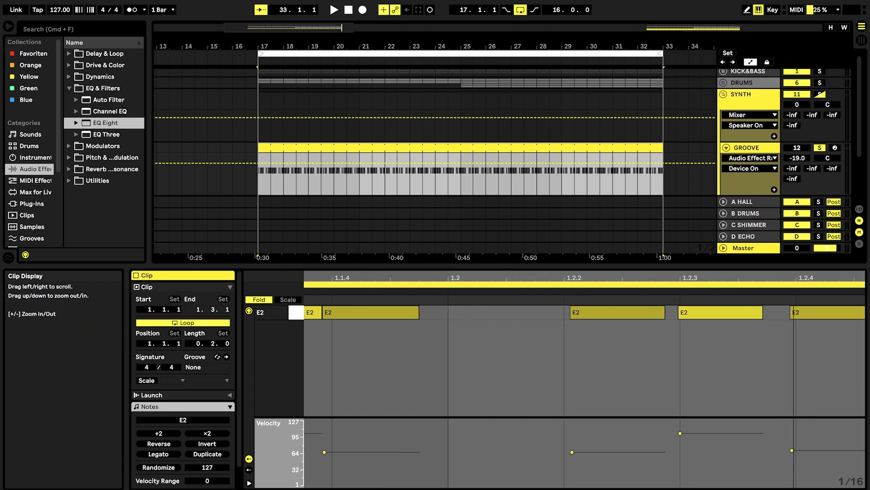
# Show the GROOVE track's devices, play the groove from bar 17 and solo KICK&BASS alongside it
pyautogui.click(767, 147)
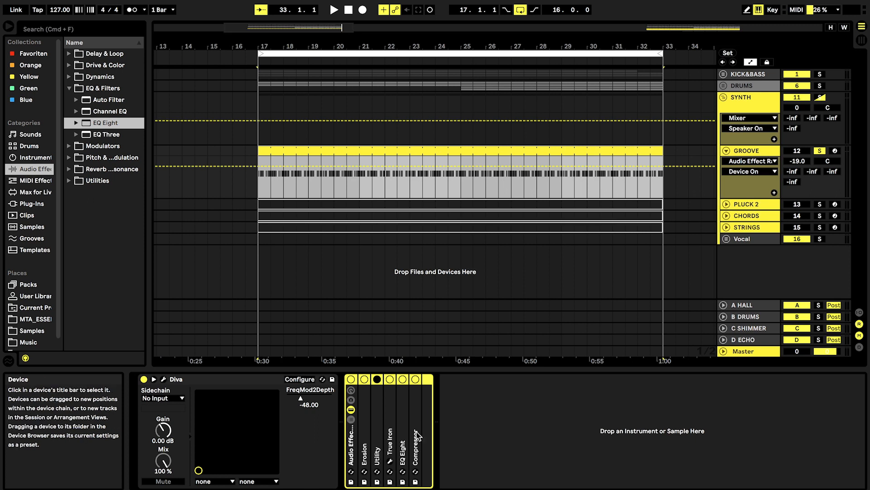
pyautogui.press('space')
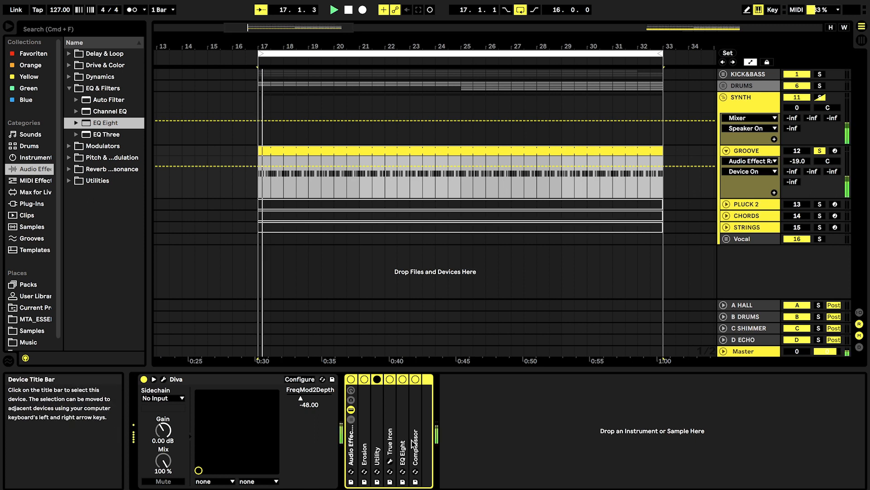
pyautogui.click(820, 74)
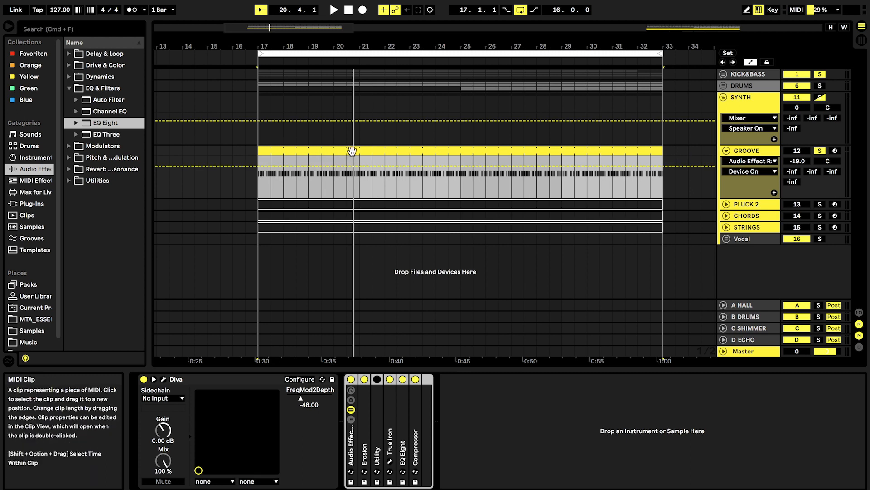
# Open Diva on the GROOVE track and lower the attack of both envelopes to 0
pyautogui.click(164, 379)
pyautogui.moveTo(552, 11); pyautogui.dragTo(511, 14)
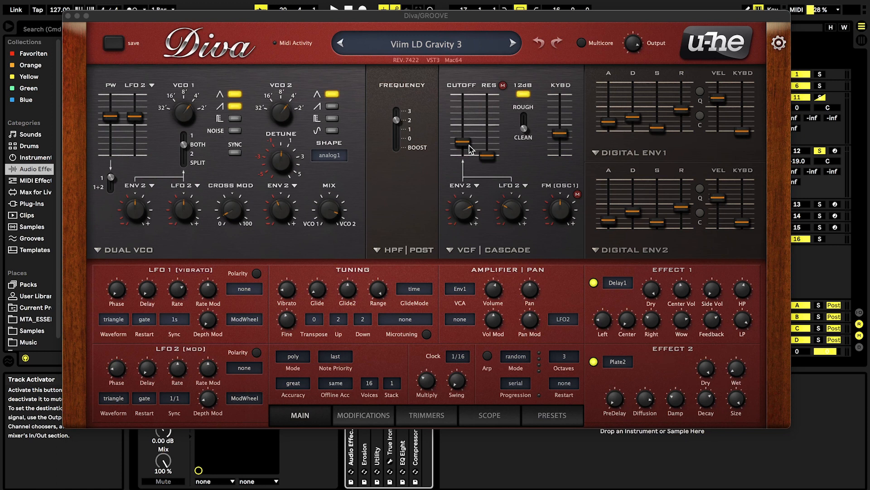
pyautogui.moveTo(609, 123); pyautogui.dragTo(628, 297)
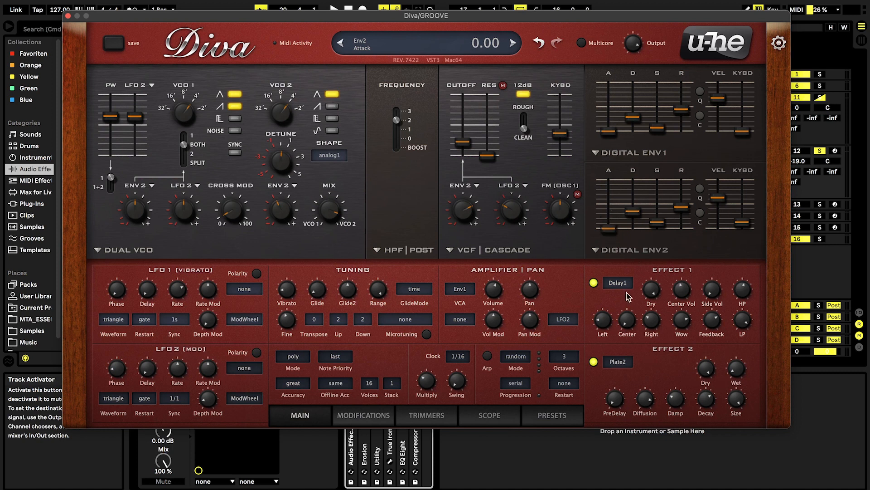
# Switch Diva's VCO 2 from triangle to sawtooth and raise the filter cutoff
pyautogui.click(334, 106)
pyautogui.click(334, 94)
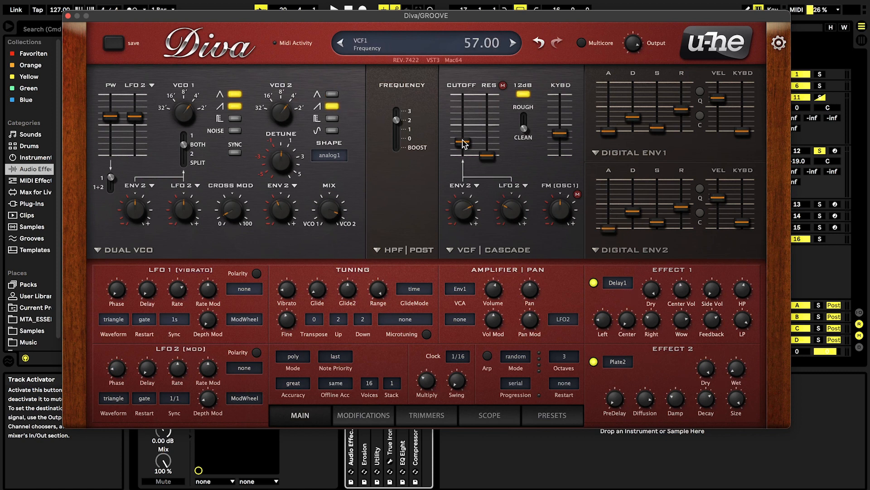
pyautogui.moveTo(461, 129); pyautogui.dragTo(462, 126)
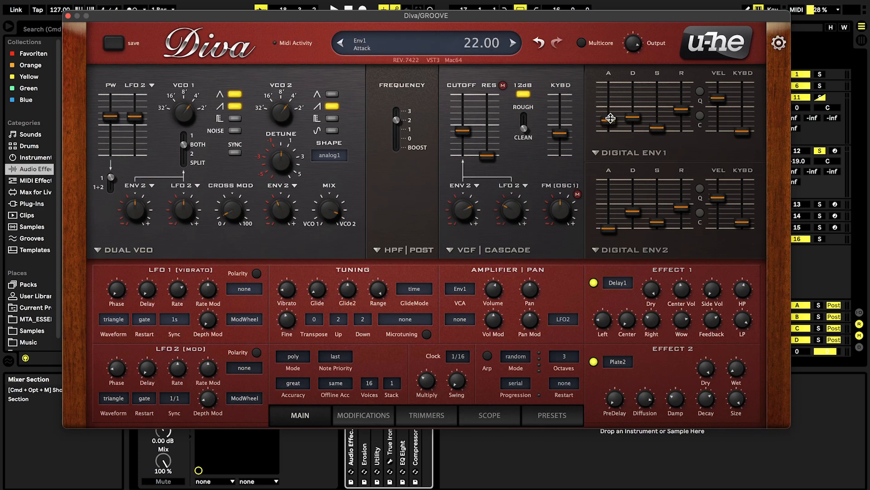
# Lower the Env1 attack fully, start playback and set the attack to 12.00
pyautogui.moveTo(611, 117); pyautogui.dragTo(611, 160)
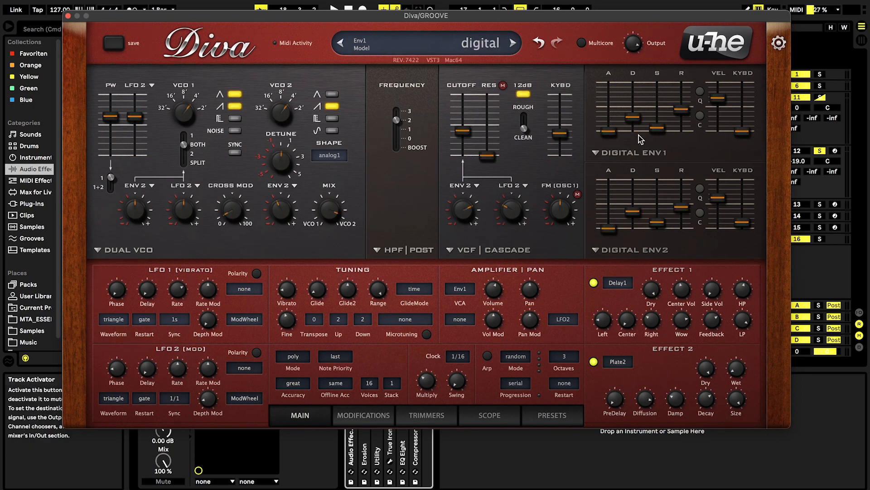
pyautogui.press('space')
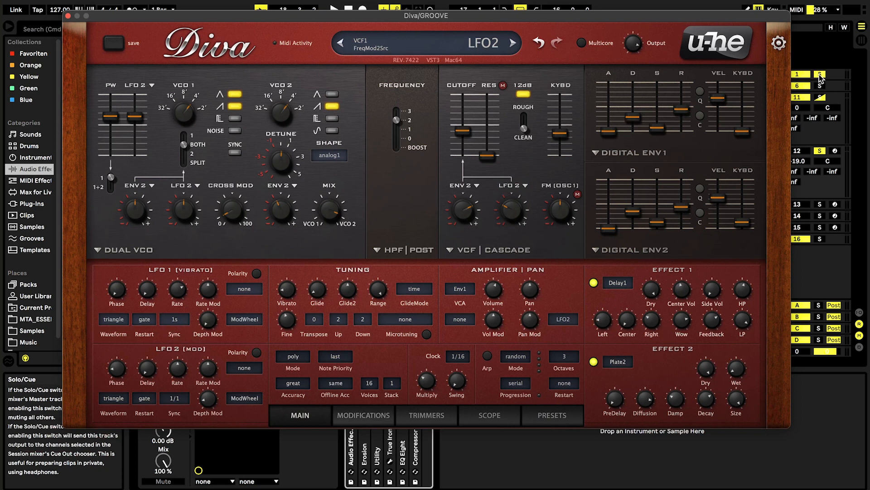
pyautogui.moveTo(612, 130); pyautogui.dragTo(611, 122)
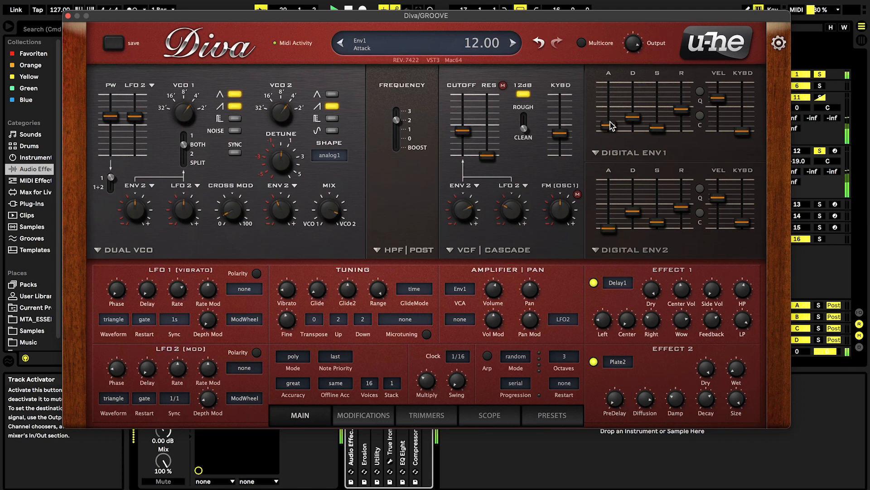
# Raise the Env2 attack slightly and lower the filter's Env 2 modulation amount and cutoff
pyautogui.moveTo(610, 228); pyautogui.dragTo(610, 224)
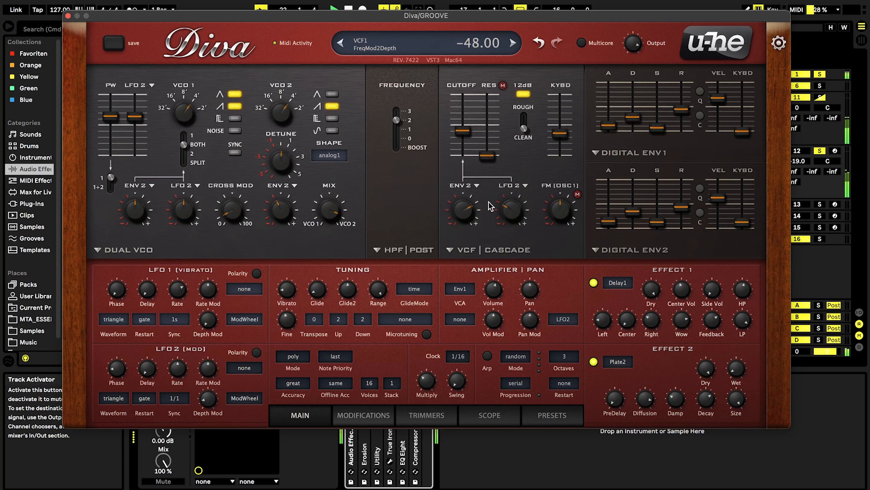
pyautogui.moveTo(472, 210); pyautogui.dragTo(473, 213)
pyautogui.moveTo(464, 127); pyautogui.dragTo(466, 142)
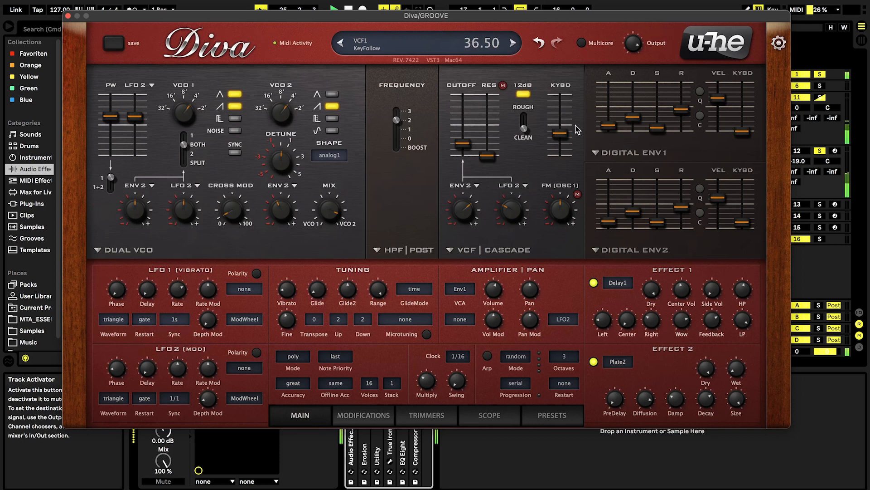
# Settle the Env1 attack at 12.00, switch VCO 2 to the triangle wave and close Diva
pyautogui.moveTo(610, 127); pyautogui.dragTo(612, 131)
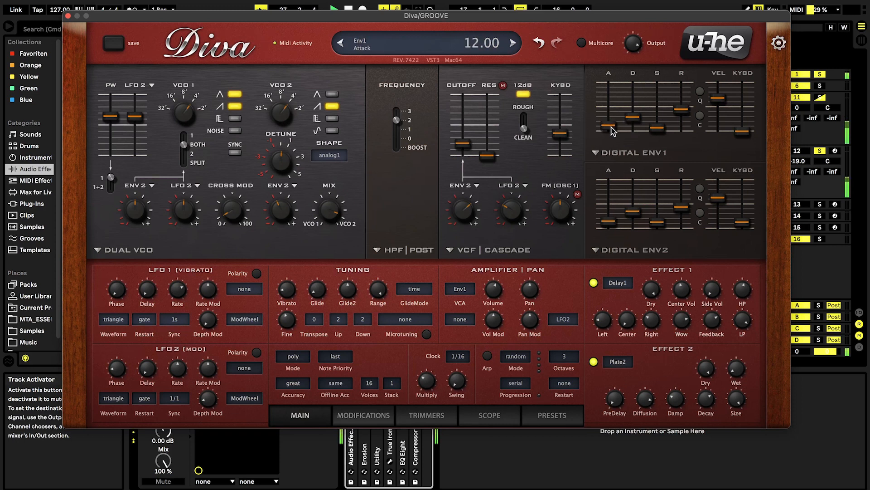
pyautogui.click(333, 94)
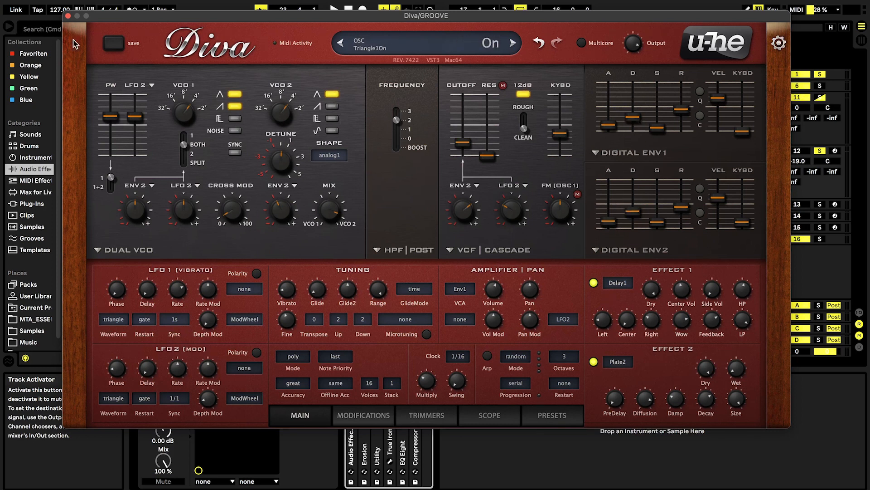
pyautogui.click(68, 16)
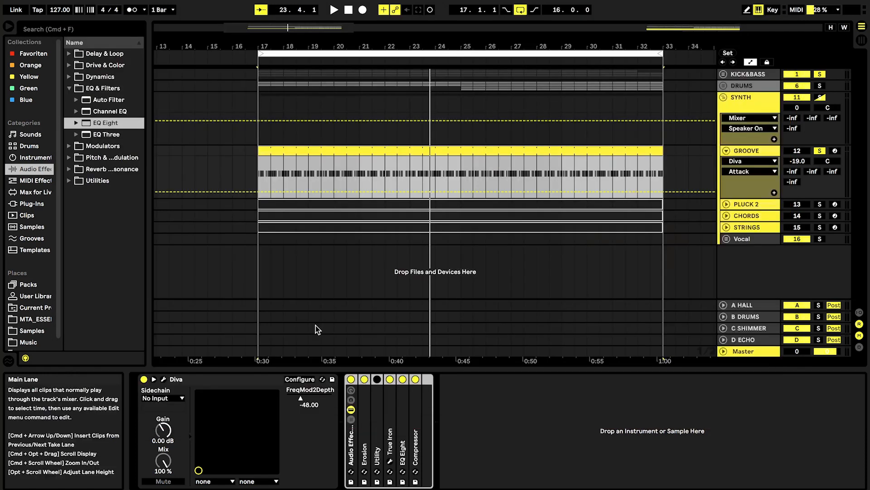
# Bypass the effects following Erosion in the GROOVE rack and play the loop to hear Erosion's noise modulation alone
pyautogui.click(414, 379)
pyautogui.click(389, 379)
pyautogui.doubleClick(365, 402)
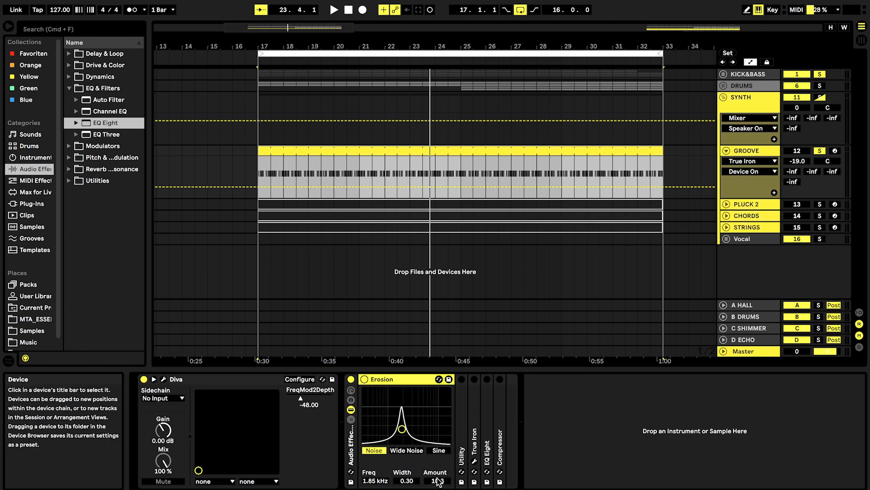
pyautogui.press('space')
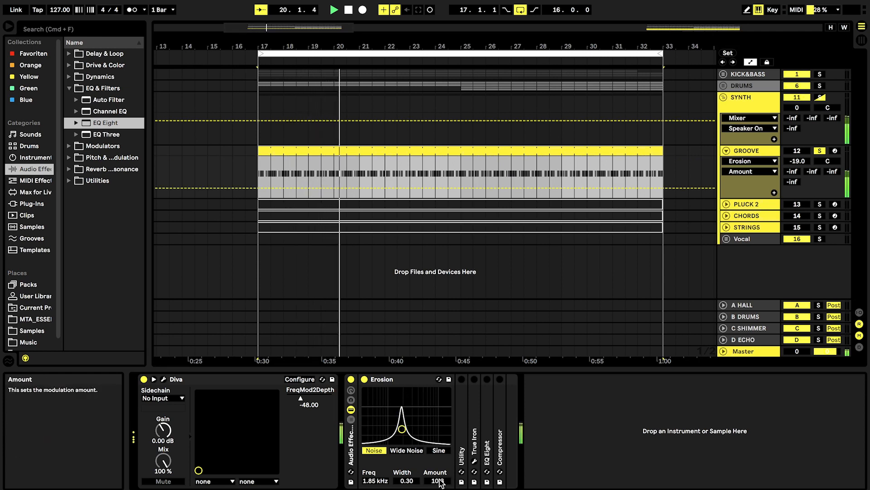
pyautogui.doubleClick(382, 379)
pyautogui.press('space')
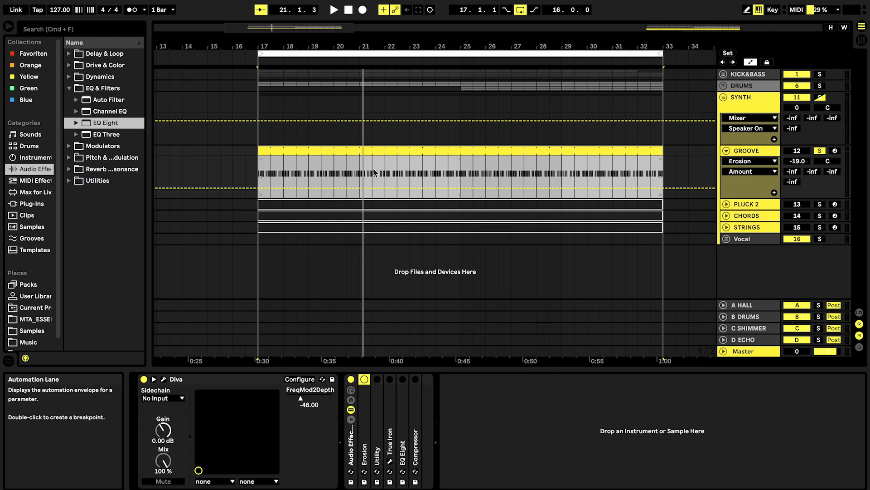
# Switch on the Utility with Mono enabled in the GROOVE rack and check the effects section of the track's Diva
pyautogui.doubleClick(377, 451)
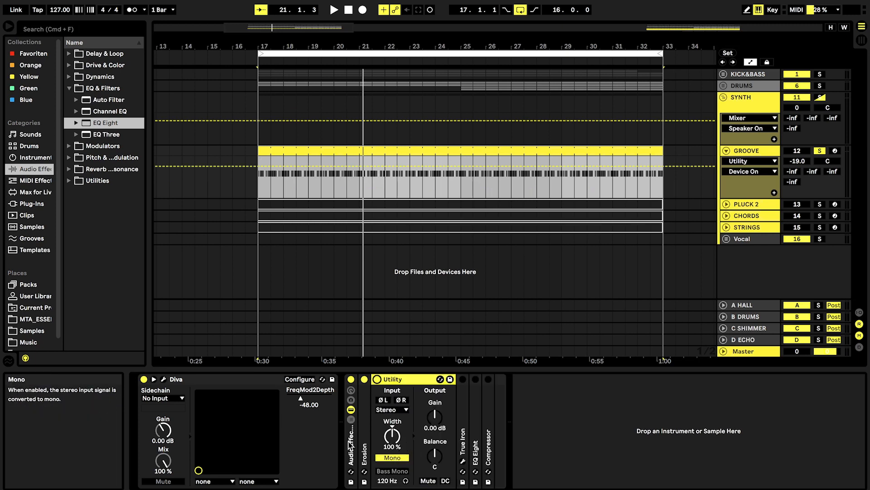
pyautogui.click(163, 378)
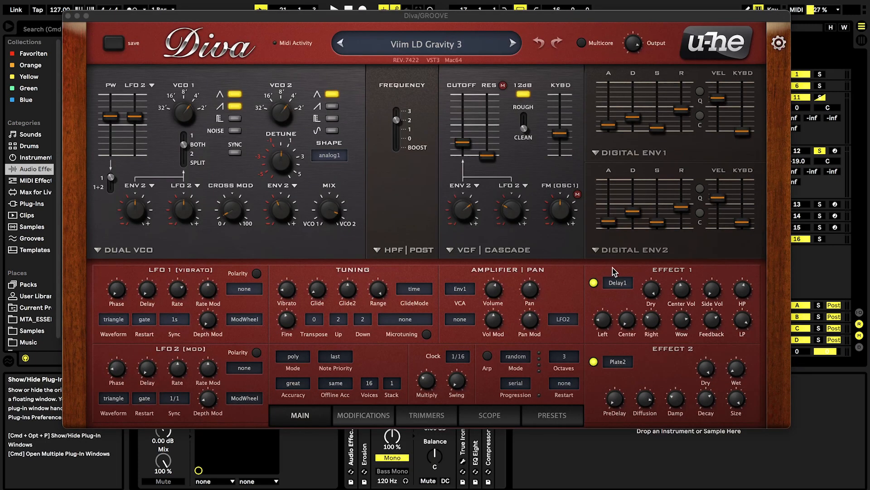
pyautogui.click(67, 15)
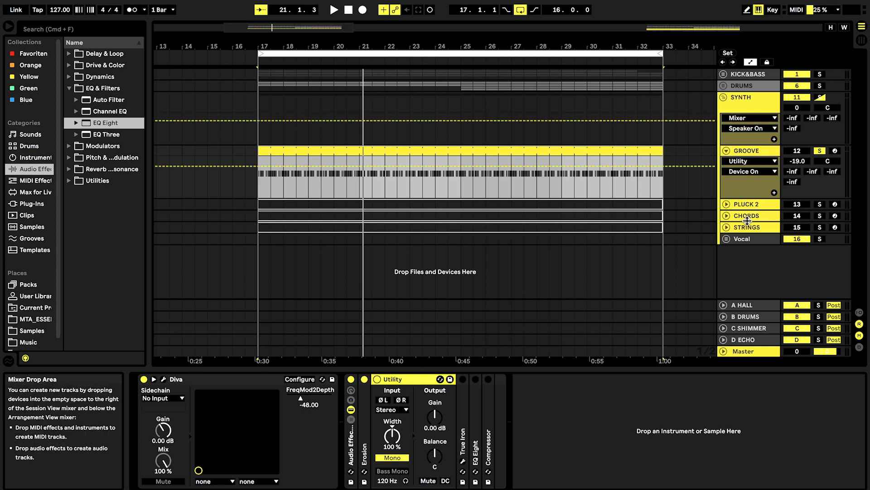
# Switch on True Iron in the GROOVE rack and inspect its Crush, Strength, Voicing and Mix settings
pyautogui.doubleClick(401, 378)
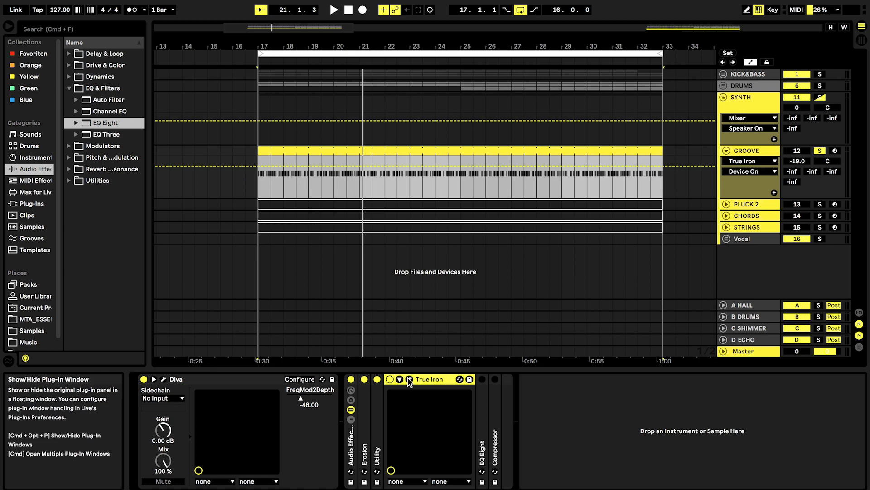
pyautogui.click(408, 379)
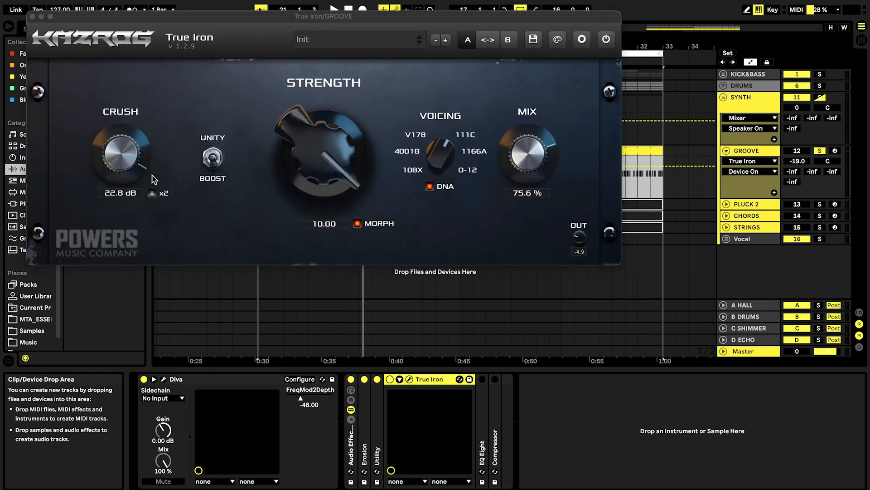
pyautogui.click(409, 378)
pyautogui.doubleClick(426, 378)
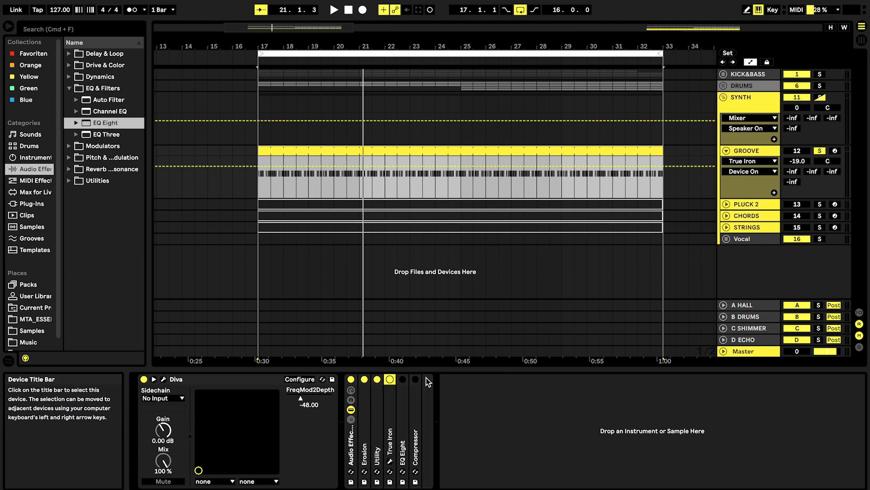
# Compare the GROOVE sound with EQ Eight bypassed and active during playback, leaving the band-shaping EQ switched on
pyautogui.doubleClick(405, 394)
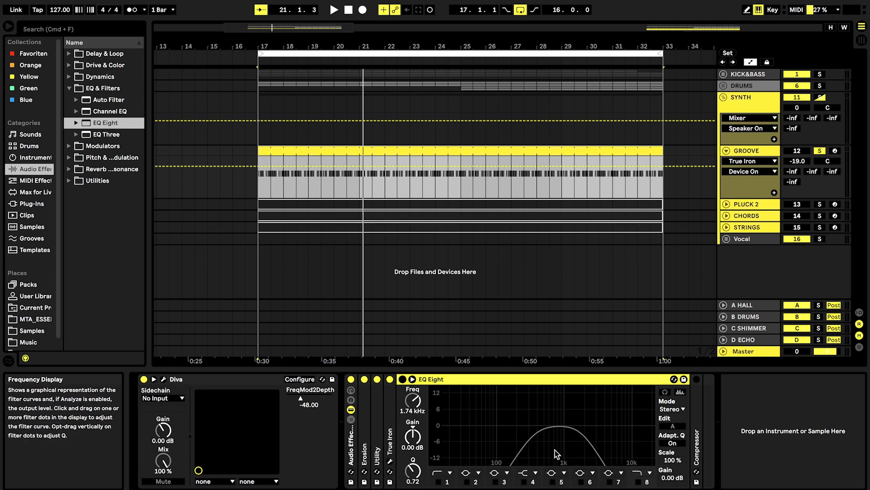
pyautogui.click(402, 380)
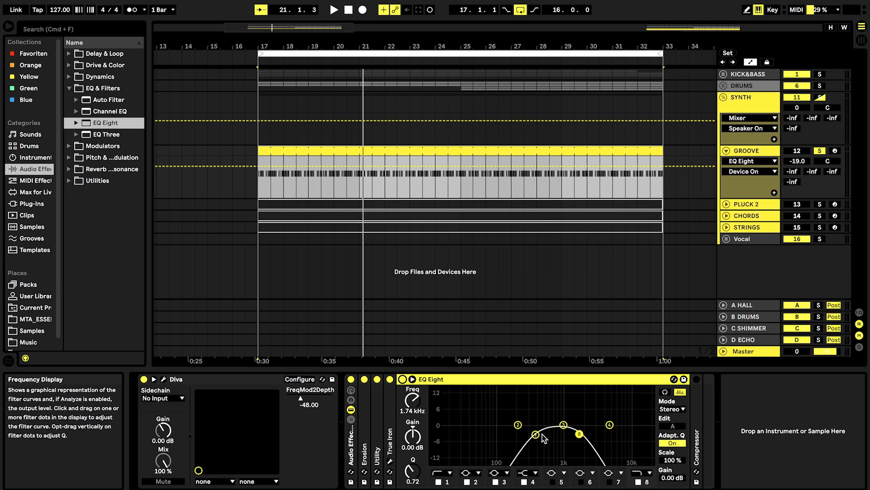
pyautogui.press('space')
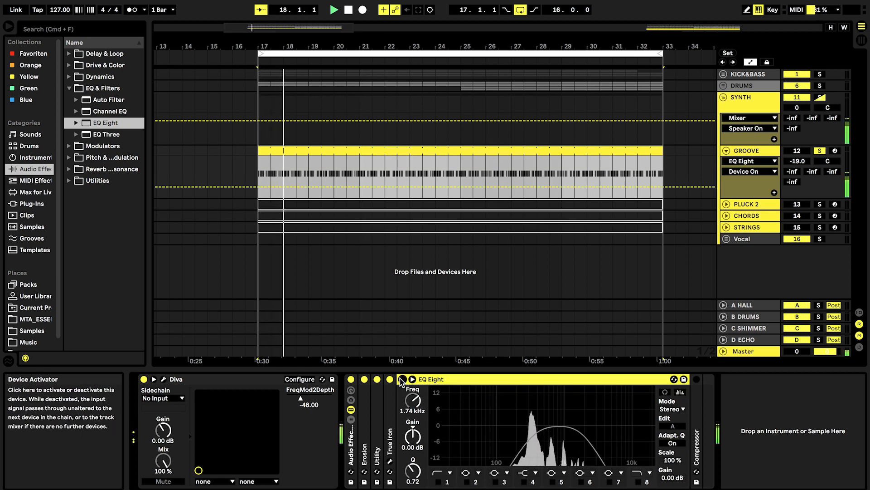
pyautogui.doubleClick(422, 379)
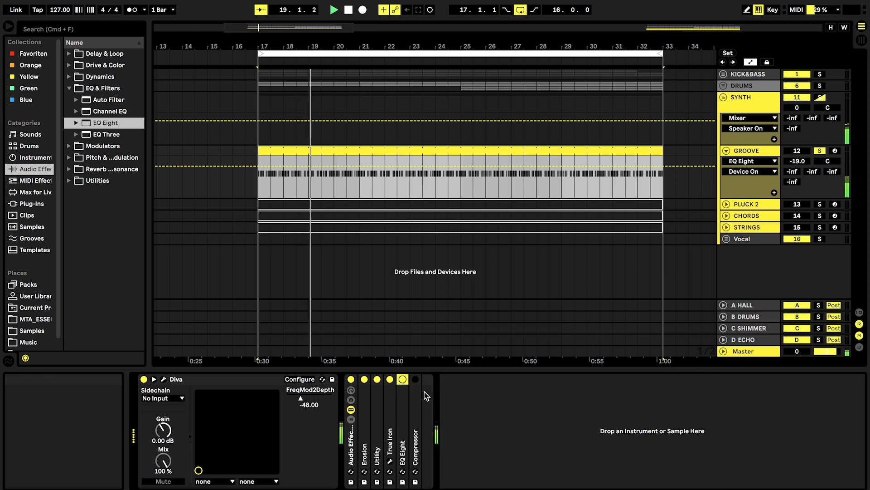
# Review and switch on the GROOVE Compressor sidechained from KICK, then fold the GROOVE track
pyautogui.doubleClick(415, 412)
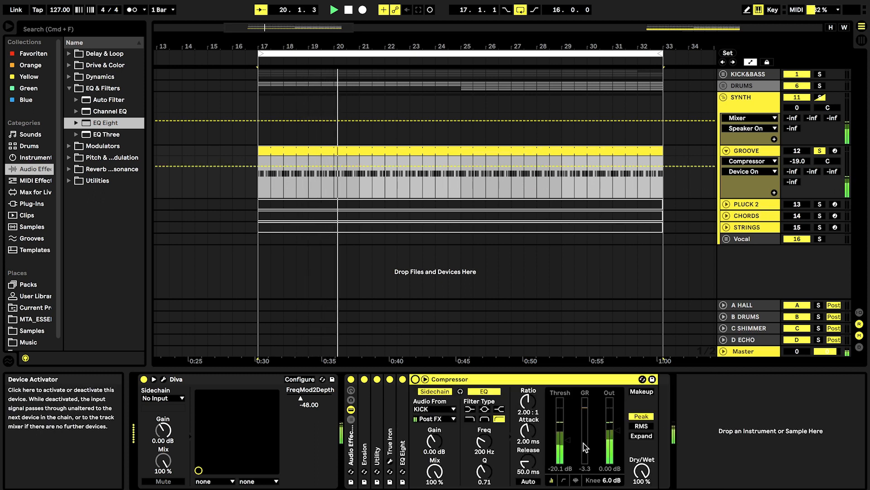
pyautogui.doubleClick(446, 379)
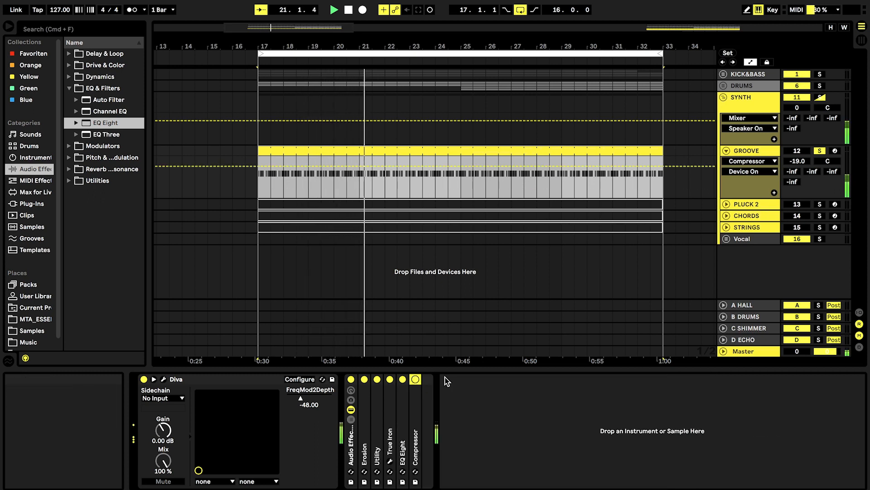
pyautogui.click(726, 150)
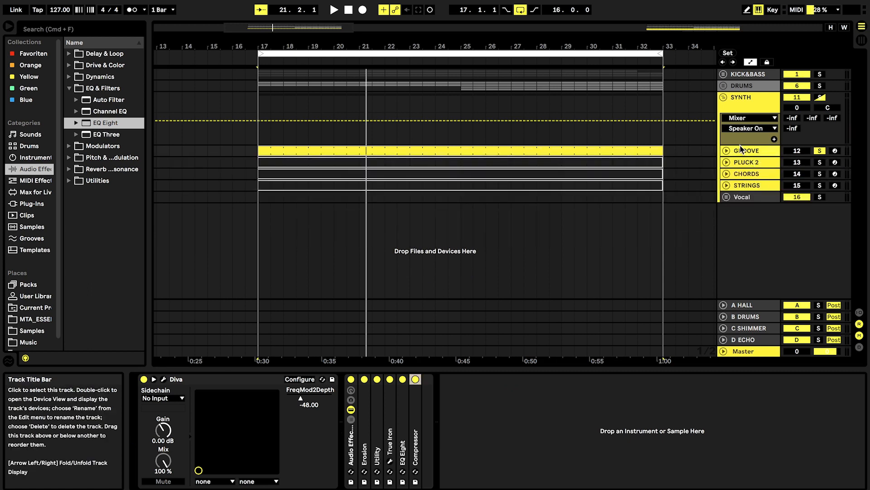
# Solo the PLUCK 2 track and open its Diva instrument to inspect the Viim PL Forever patch
pyautogui.click(746, 161)
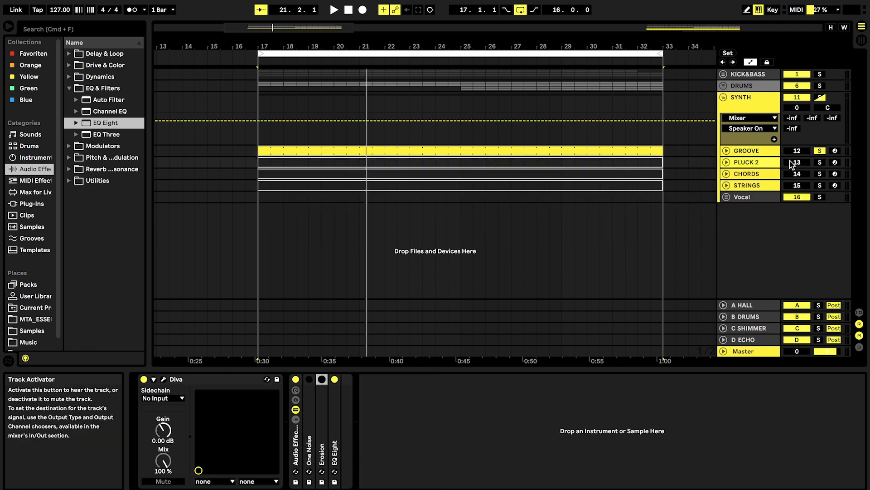
pyautogui.click(819, 162)
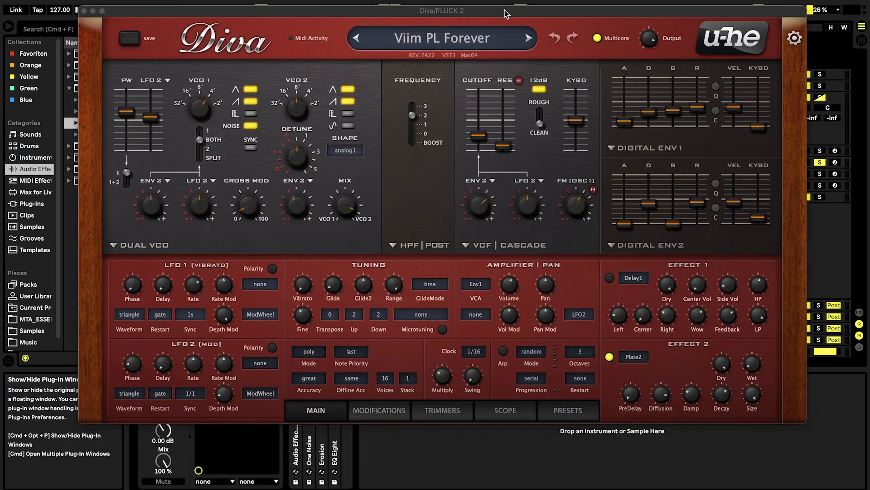
pyautogui.moveTo(505, 10); pyautogui.dragTo(476, 41)
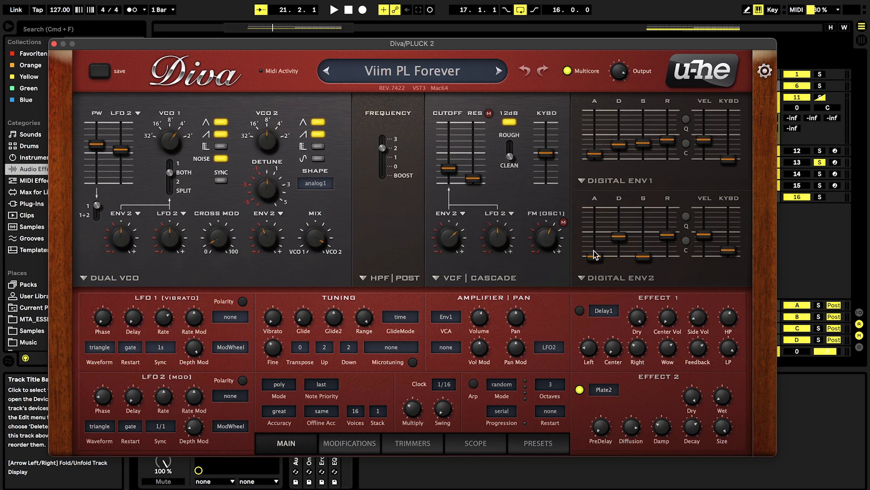
# Play the loop and alternate the solo between GROOVE and PLUCK 2 to compare the two sounds
pyautogui.press('space')
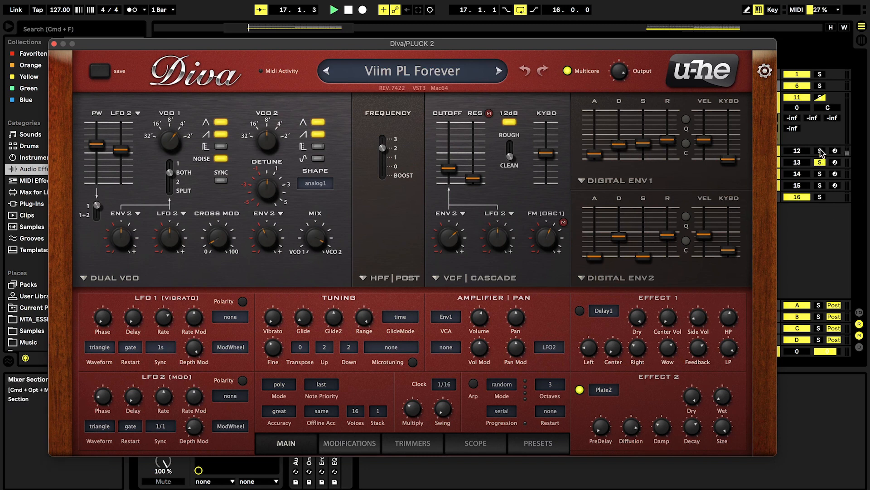
pyautogui.click(819, 151)
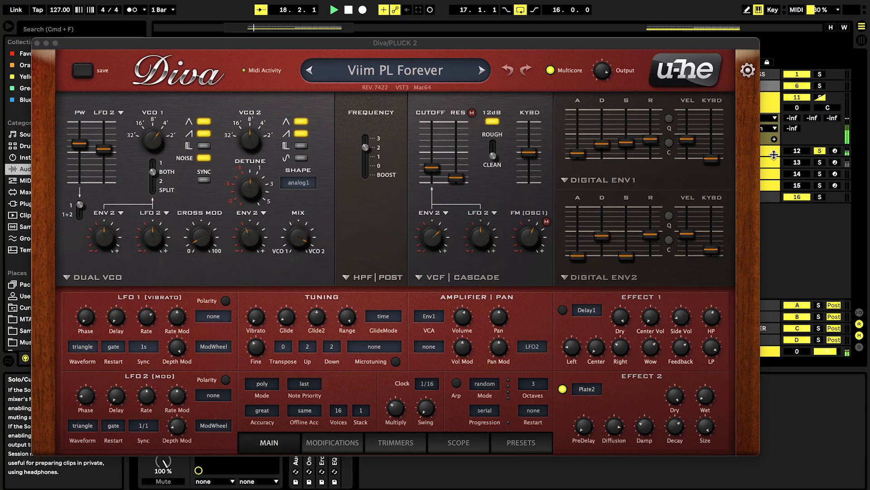
pyautogui.click(775, 156)
pyautogui.click(778, 166)
pyautogui.click(776, 154)
pyautogui.click(776, 162)
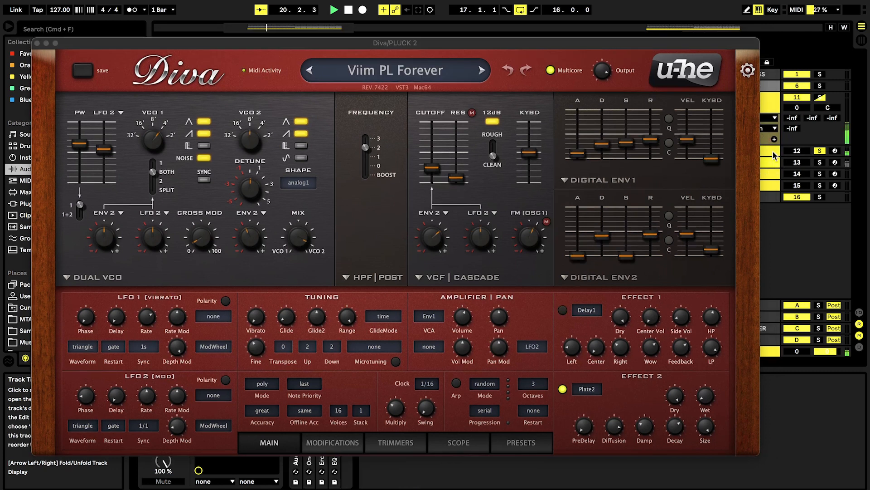
pyautogui.click(774, 142)
pyautogui.click(775, 154)
pyautogui.click(819, 162)
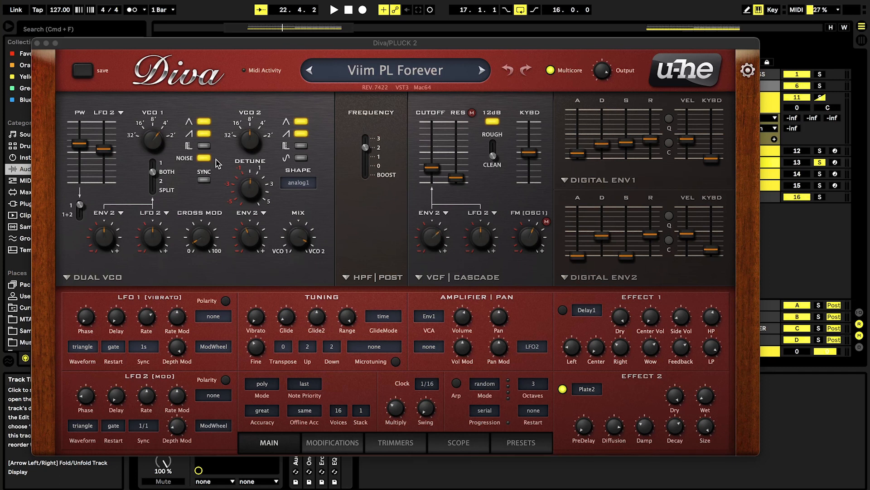
# Close Diva and play GROOVE and PLUCK 2 soloed together with the KICK&BASS and DRUMS groups
pyautogui.click(37, 44)
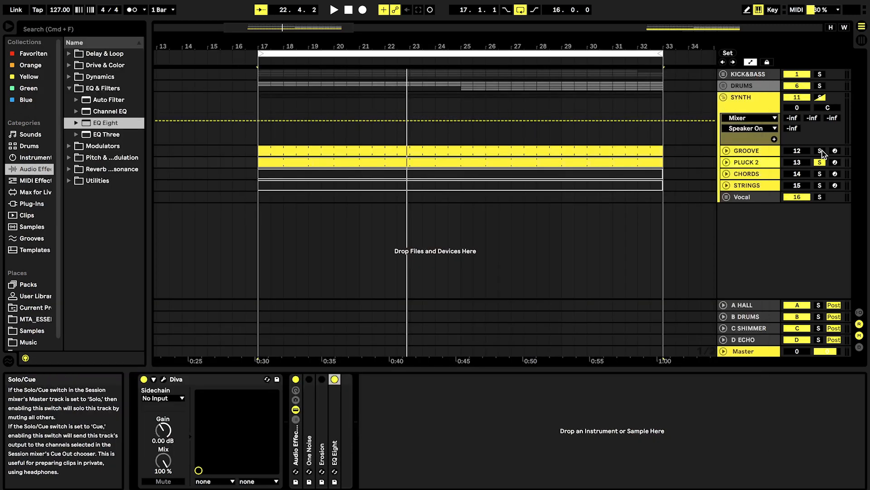
pyautogui.moveTo(821, 162); pyautogui.dragTo(823, 98)
pyautogui.press('space')
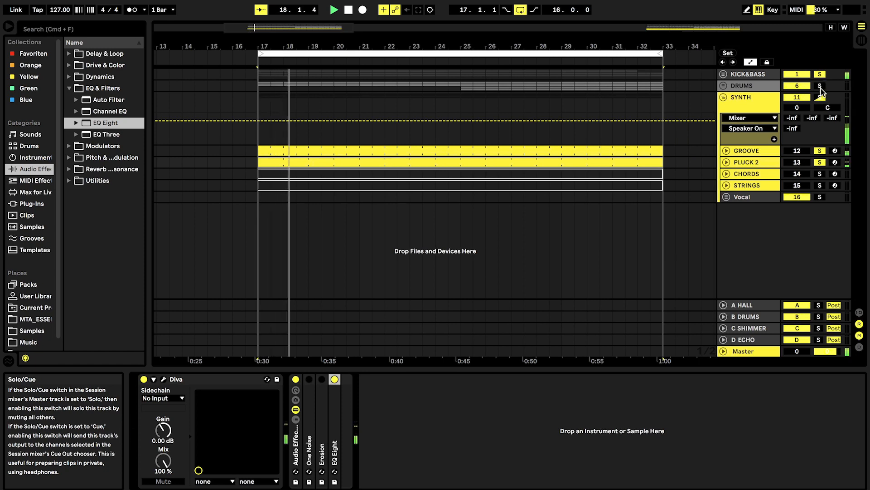
pyautogui.click(820, 86)
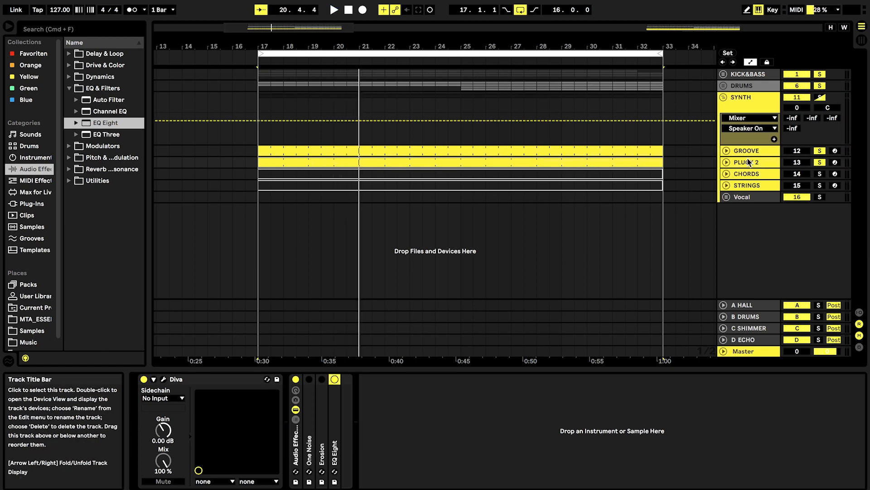
# Solo and unfold the STRINGS track, activate its deactivated clip and open the clip's MIDI notes
pyautogui.click(756, 184)
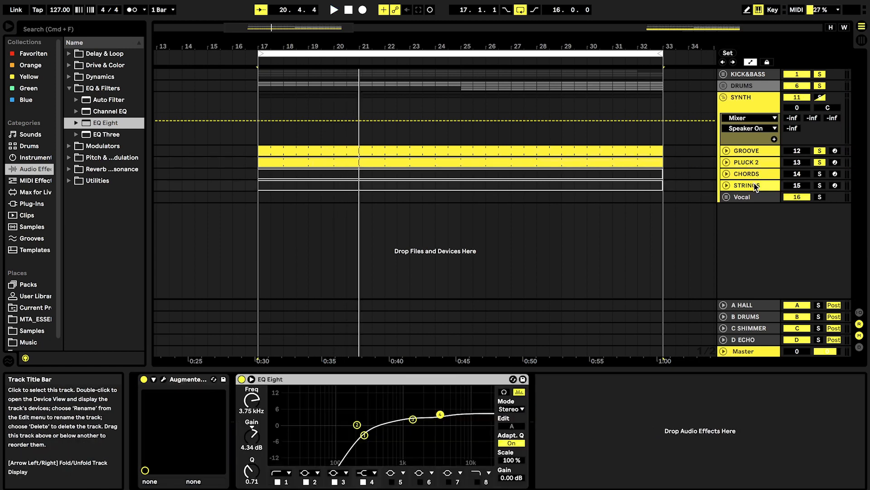
pyautogui.click(819, 185)
pyautogui.click(726, 185)
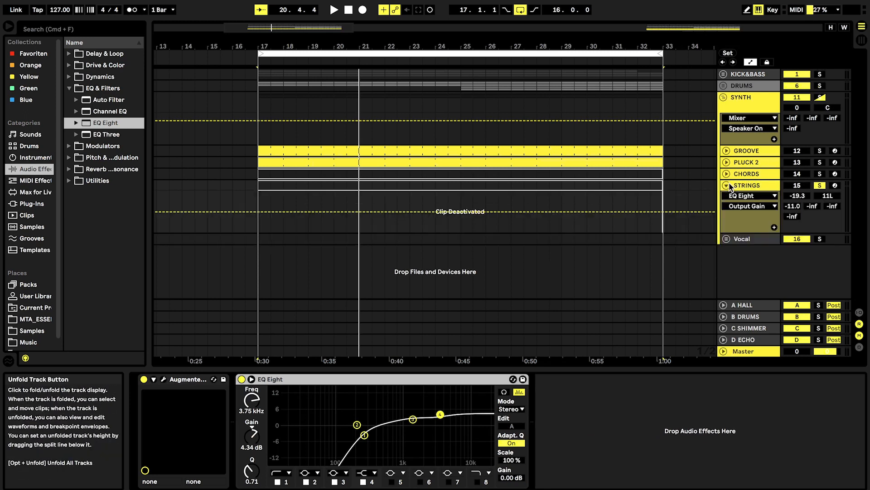
pyautogui.doubleClick(412, 188)
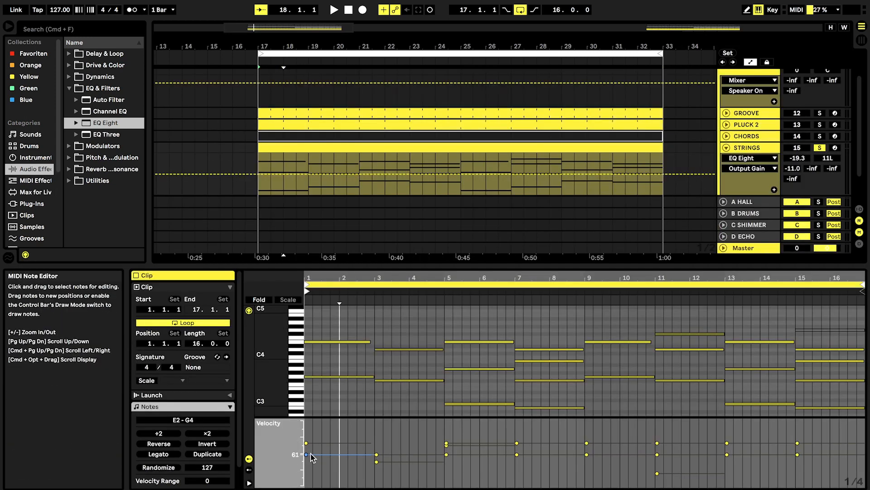
# Leave the STRINGS clip's note view and inspect the track's Augmented Strings instrument
pyautogui.click(249, 483)
pyautogui.moveTo(268, 401); pyautogui.dragTo(266, 400)
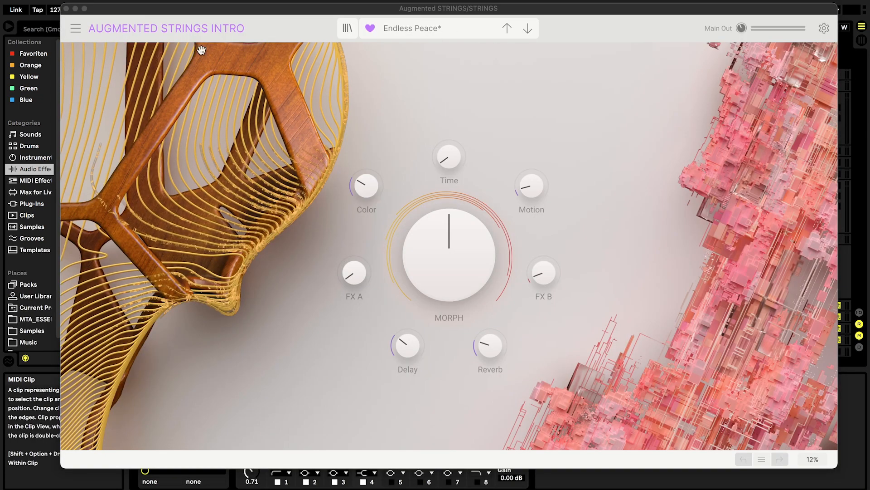
pyautogui.click(66, 8)
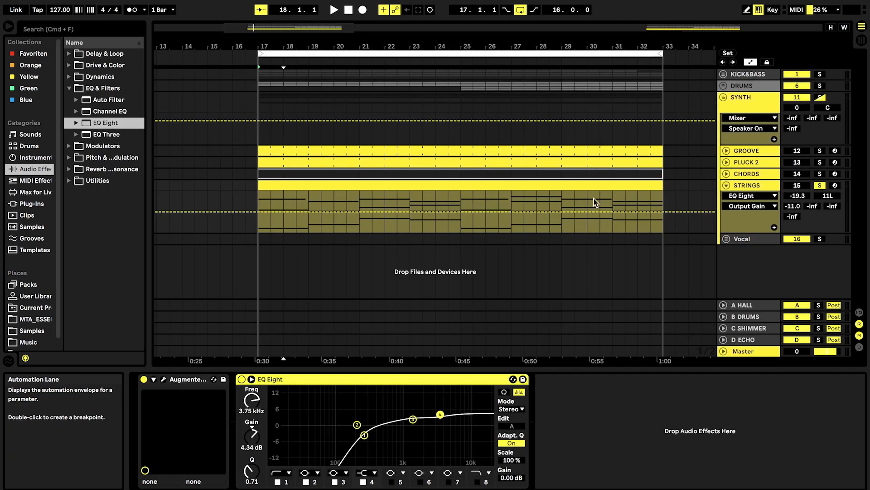
# Examine the device chains on STRINGS and CHORDS while playing the soloed strings
pyautogui.click(755, 188)
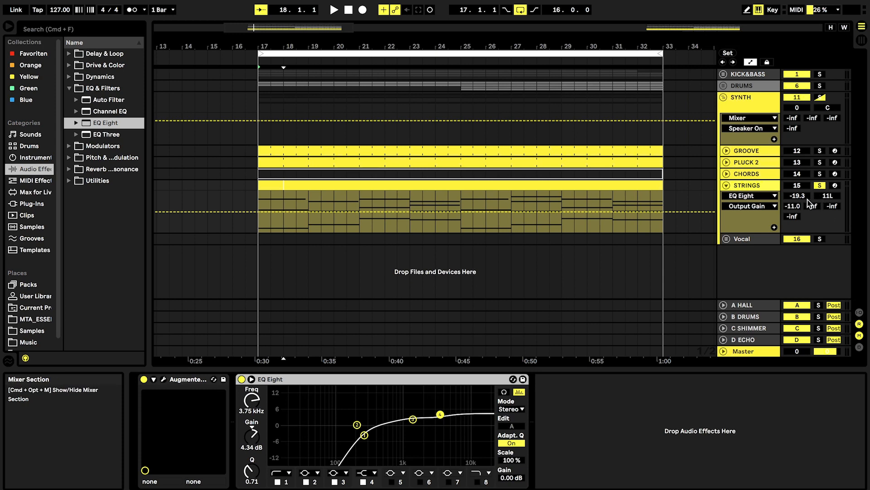
pyautogui.click(763, 177)
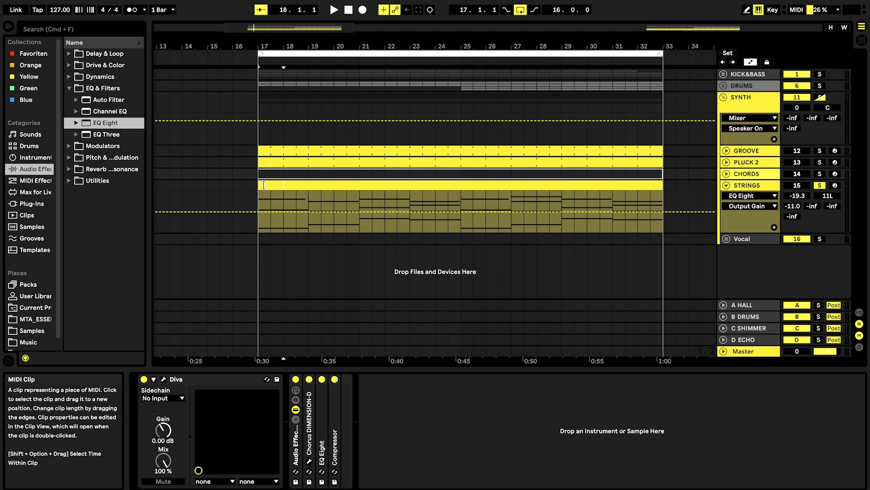
pyautogui.press('space')
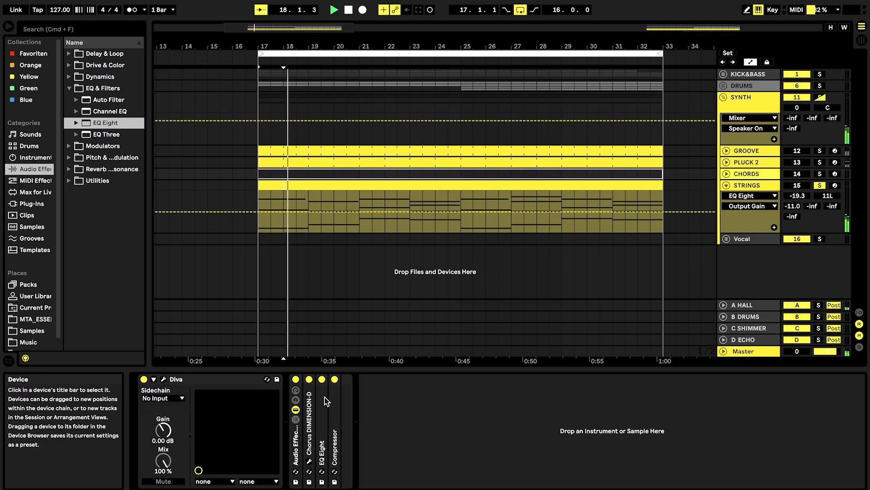
pyautogui.click(746, 187)
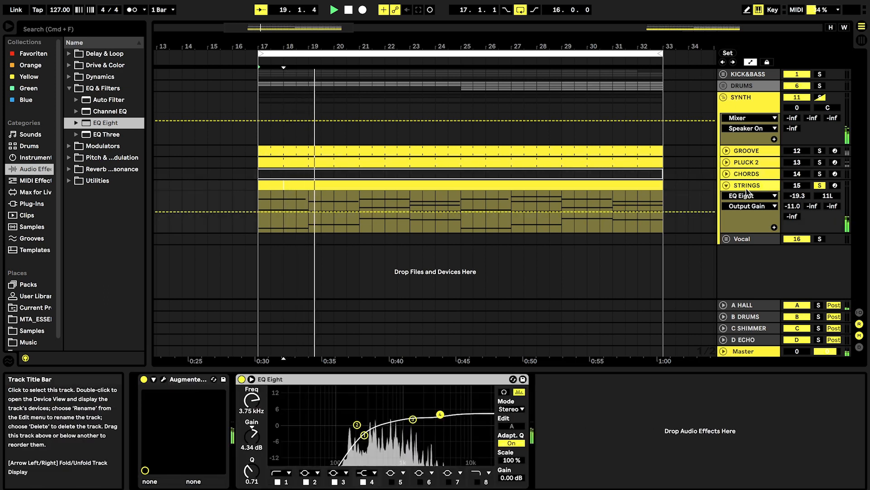
# Compare the playing strings with the STRINGS track's EQ Eight bypassed and re-enabled, then stop playback
pyautogui.click(242, 380)
pyautogui.click(243, 380)
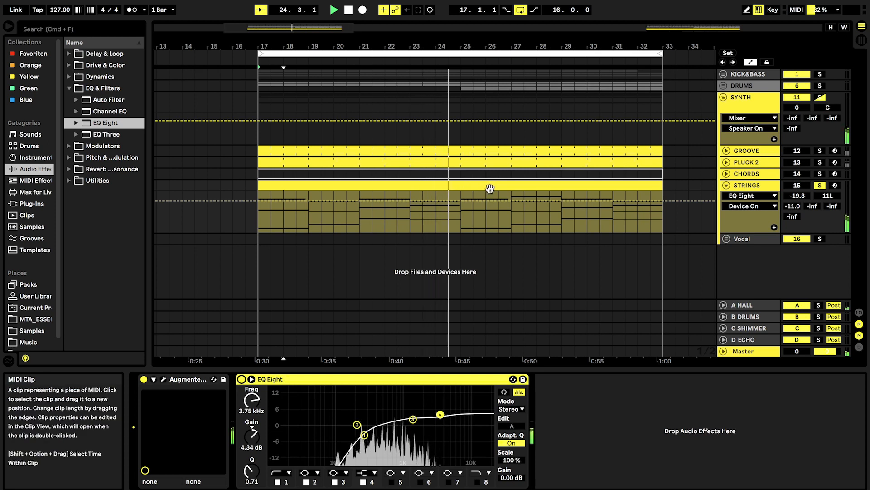
pyautogui.press('space')
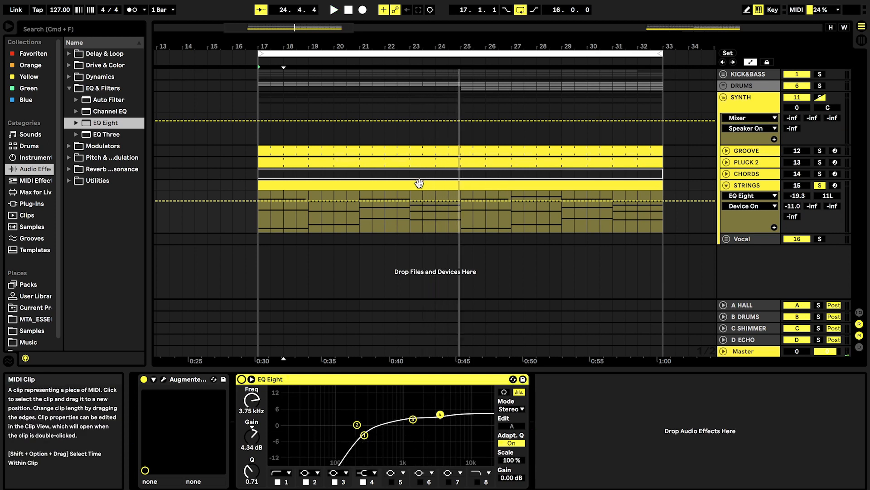
# Trim the beginning of the STRINGS clip so that it starts at bar 25
pyautogui.click(261, 184)
pyautogui.moveTo(260, 184); pyautogui.dragTo(458, 193)
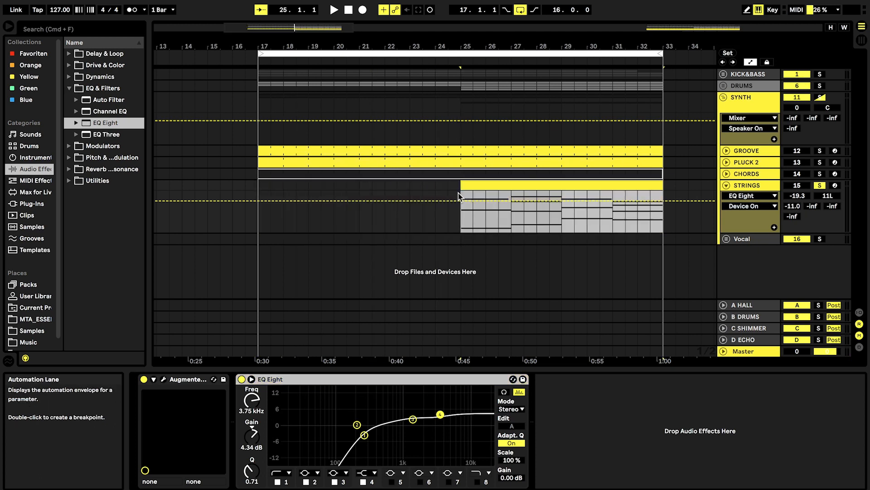
# Unfold the CHORDS track, activate its deactivated clip and play the track soloed from bar 17
pyautogui.click(727, 173)
pyautogui.click(356, 175)
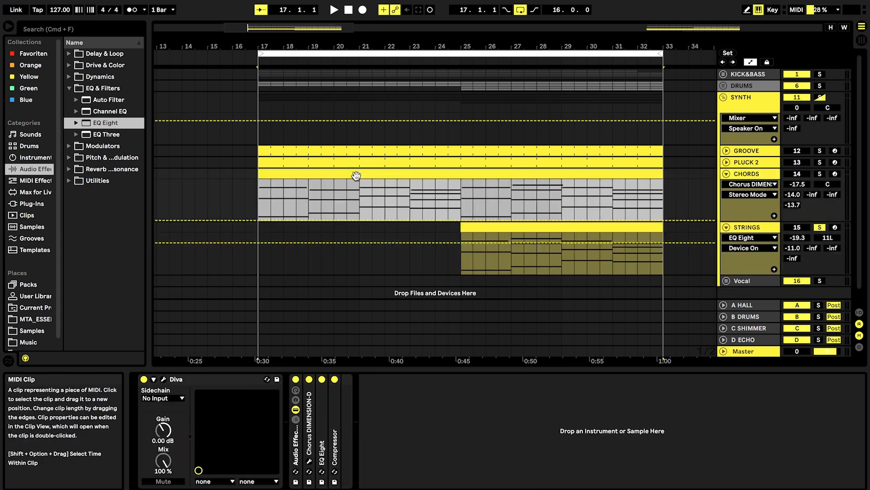
pyautogui.click(262, 194)
pyautogui.press('space')
pyautogui.click(819, 173)
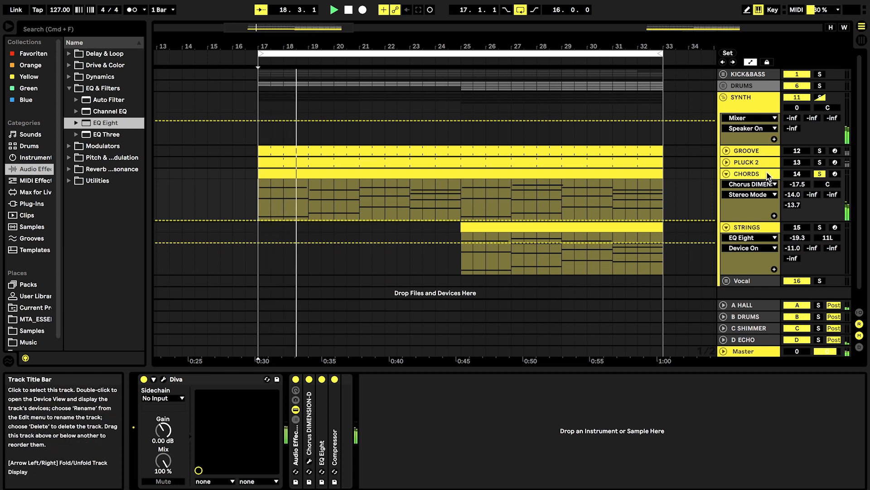
# Try different filter cutoff and envelope modulation settings in Diva on CHORDS during playback, then close the instrument
pyautogui.click(164, 379)
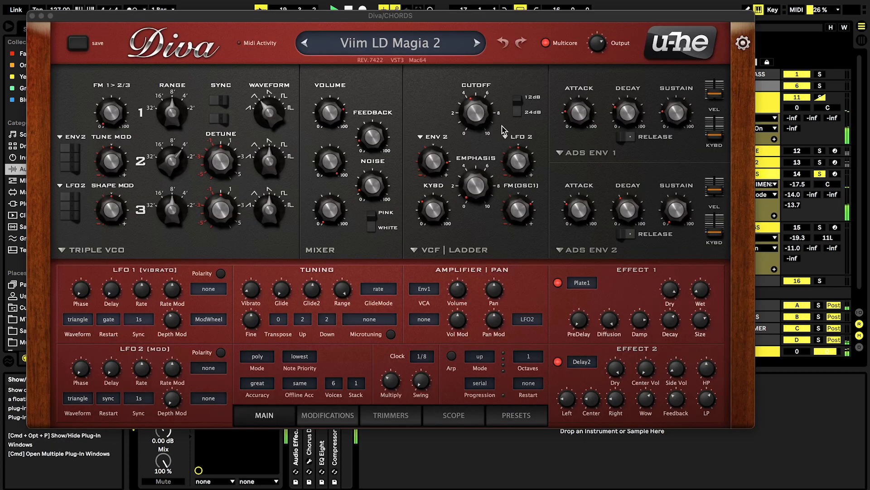
pyautogui.moveTo(442, 161); pyautogui.dragTo(440, 154)
pyautogui.moveTo(487, 114); pyautogui.dragTo(472, 58)
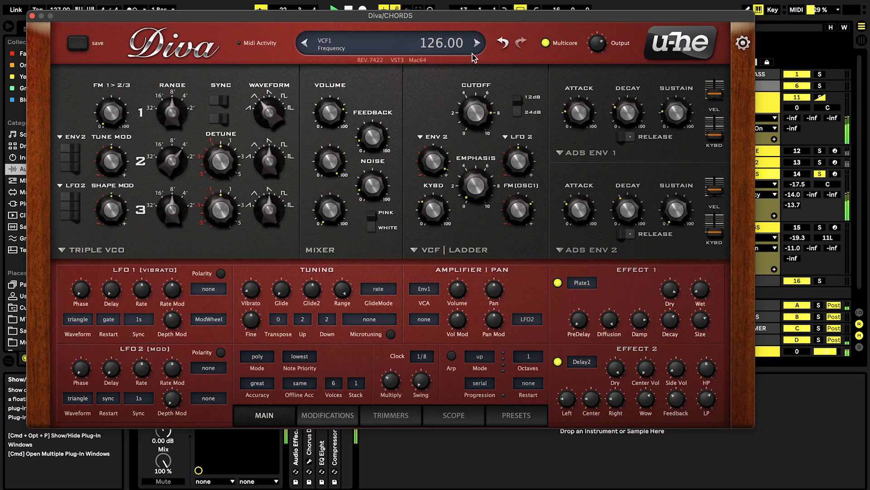
pyautogui.moveTo(471, 112); pyautogui.dragTo(439, 178)
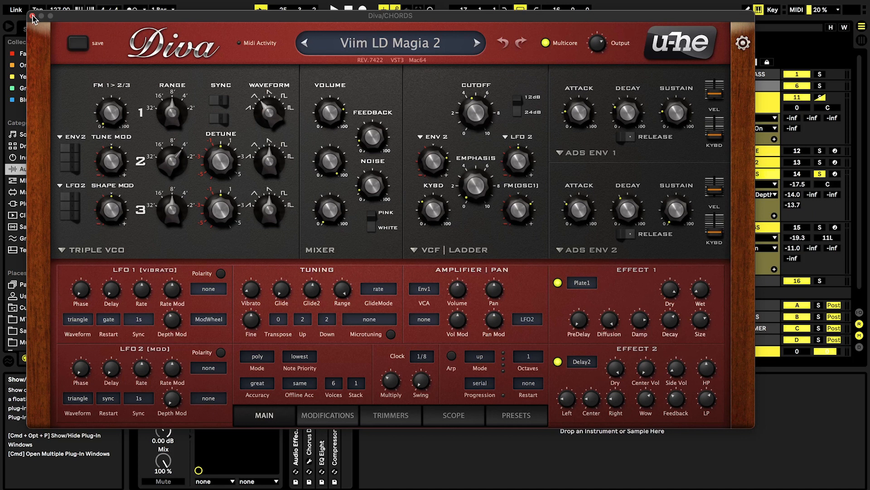
pyautogui.click(32, 16)
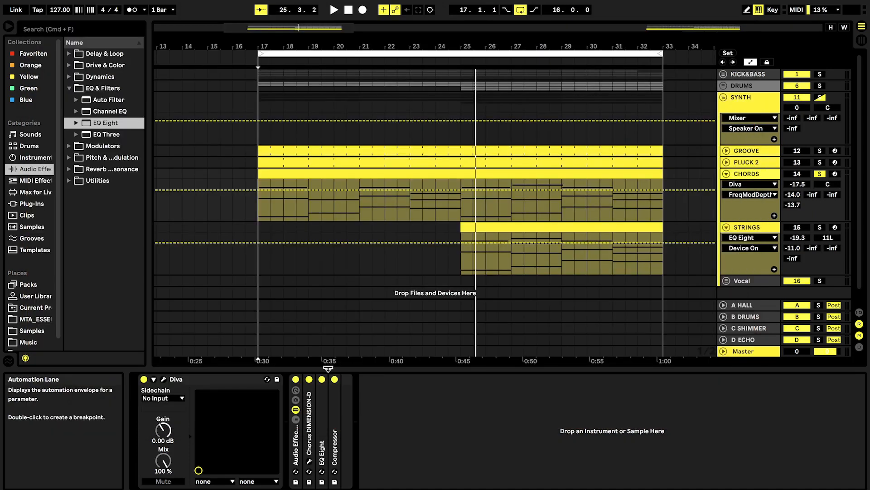
# Reopen Diva on the CHORDS track, look over its patch and close it again
pyautogui.click(164, 379)
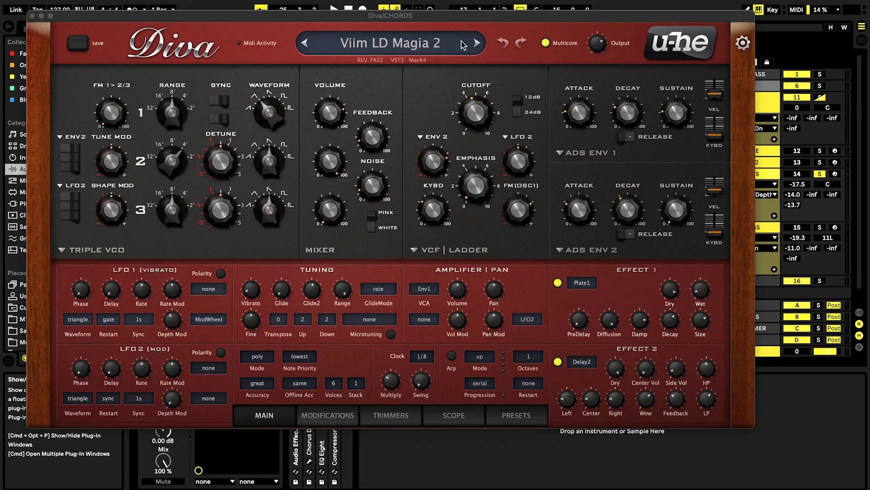
pyautogui.click(448, 18)
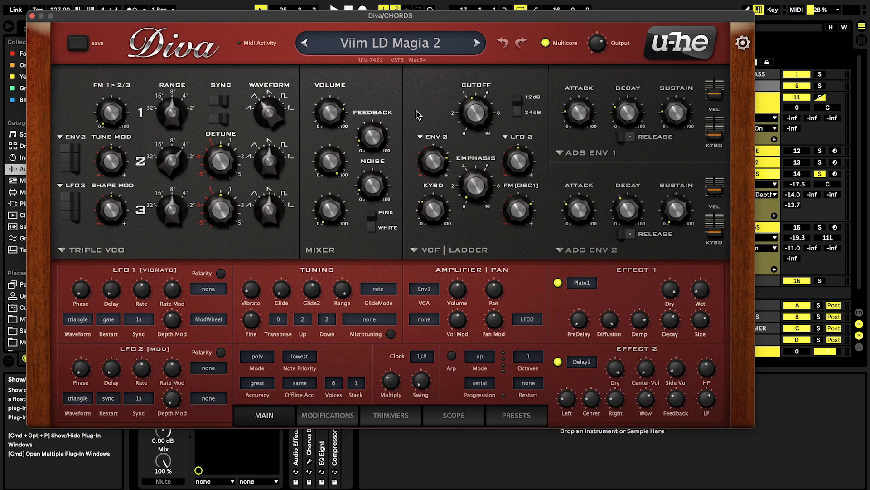
pyautogui.click(33, 18)
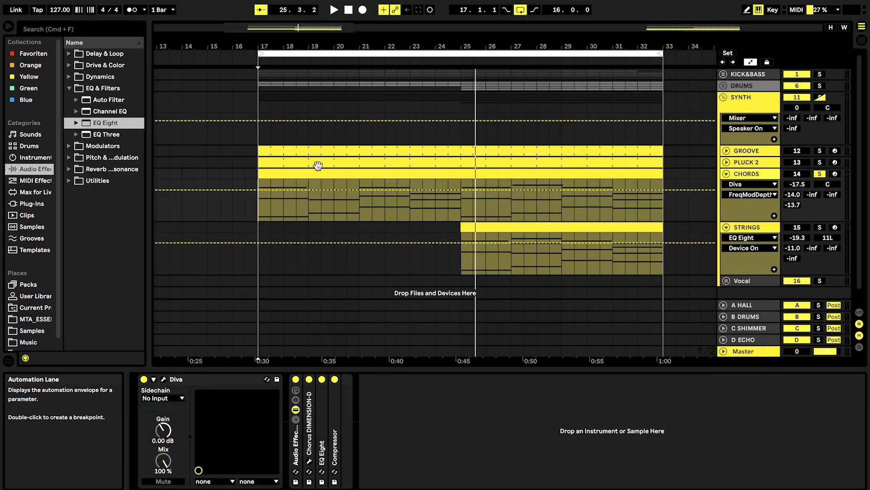
# Open the CHORDS clip's MIDI notes, examine the first chord's note starts up close and fold the editor to used pitches
pyautogui.doubleClick(288, 177)
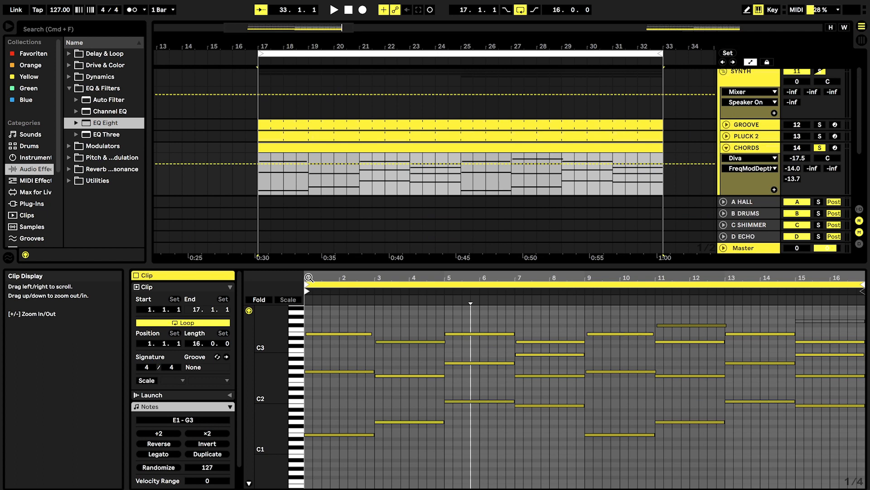
pyautogui.moveTo(309, 277); pyautogui.dragTo(308, 310)
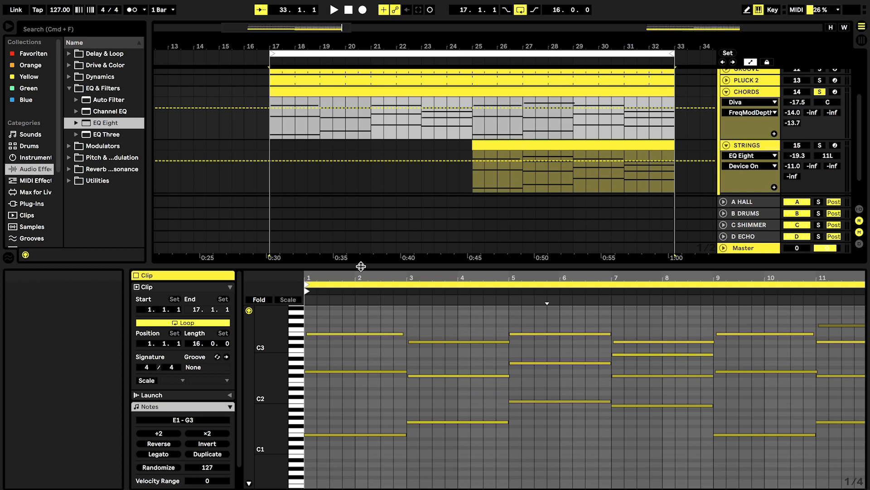
pyautogui.moveTo(309, 278); pyautogui.dragTo(330, 380)
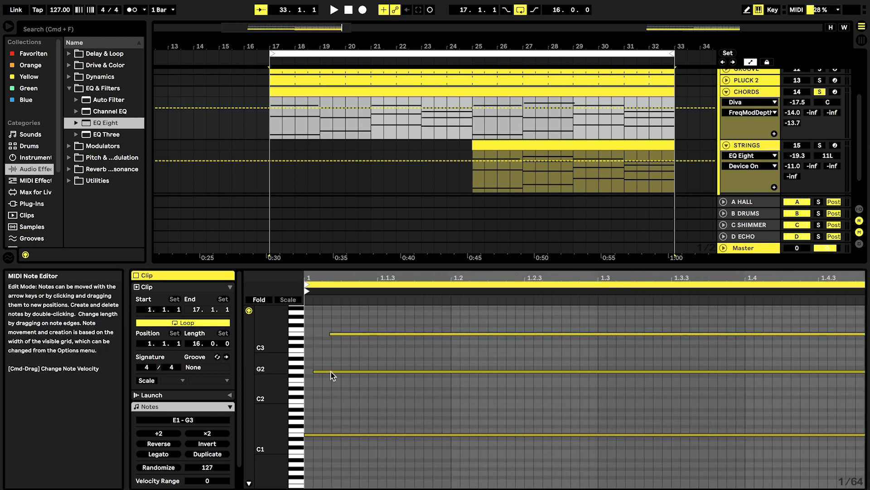
pyautogui.press('f')
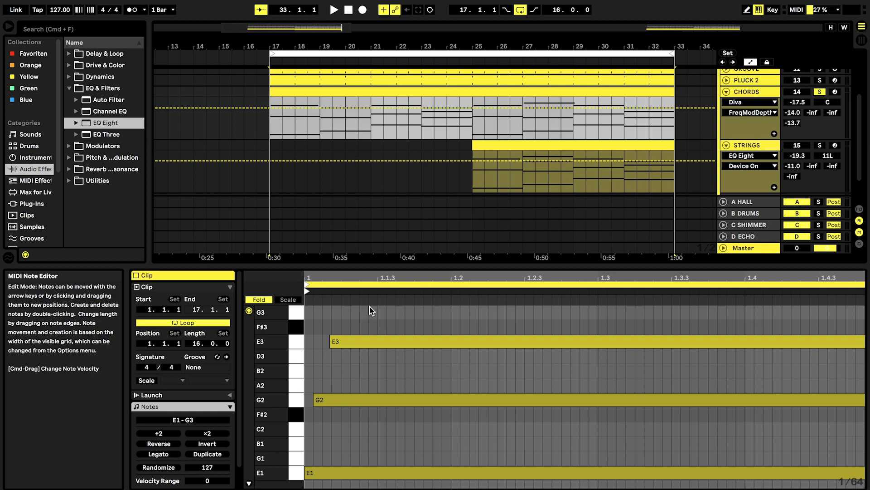
# Examine the note timing at the chord change around bar 3 and the whole chord progression
pyautogui.moveTo(320, 279); pyautogui.dragTo(320, 249)
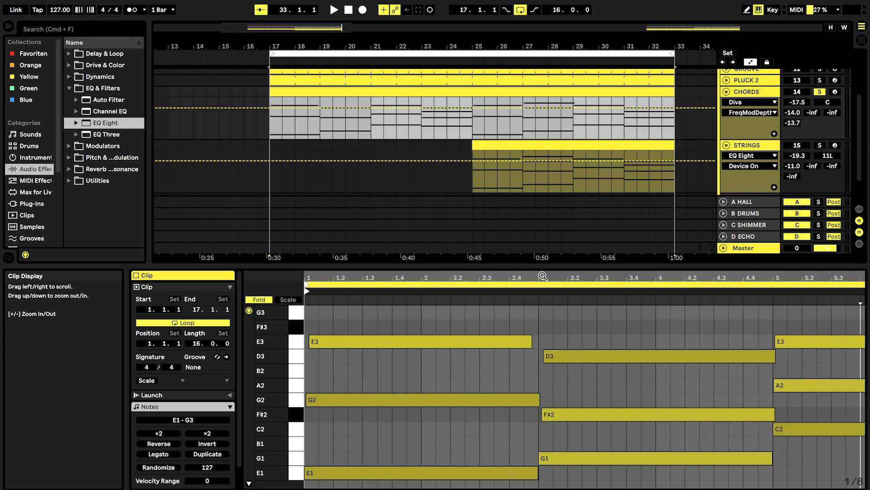
pyautogui.moveTo(549, 277); pyautogui.dragTo(550, 313)
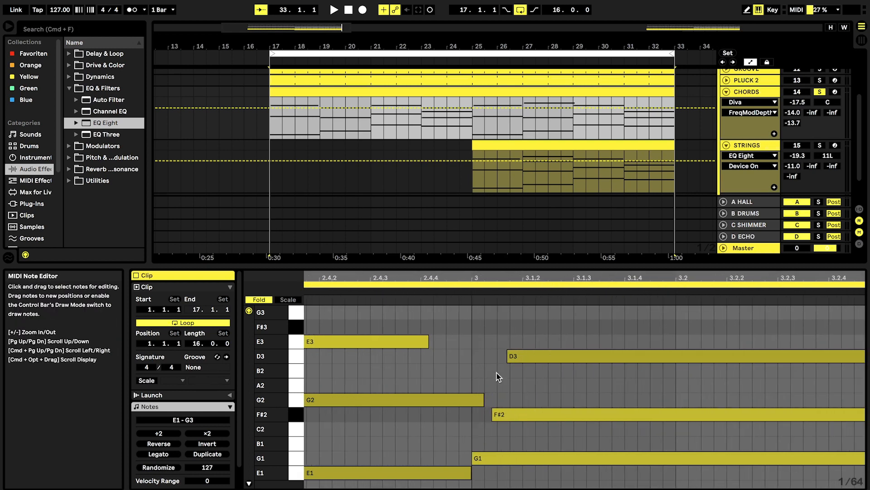
pyautogui.scroll(-10, 496, 373)
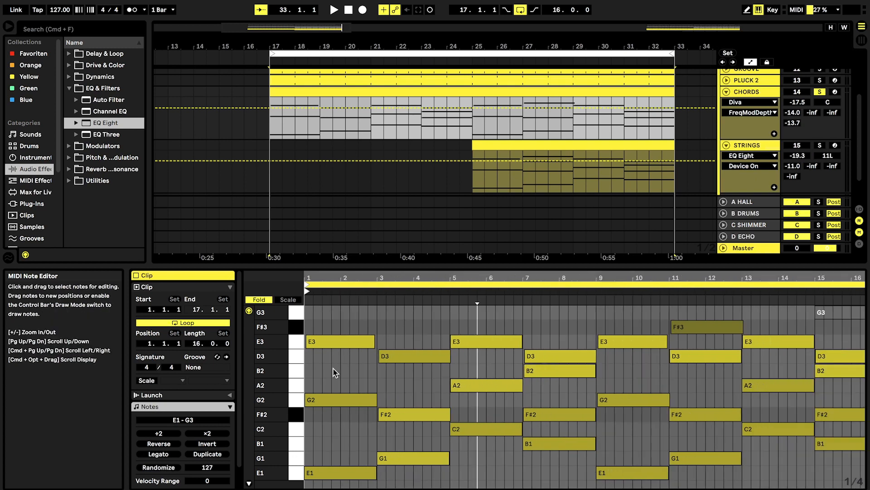
pyautogui.moveTo(311, 278); pyautogui.dragTo(311, 286)
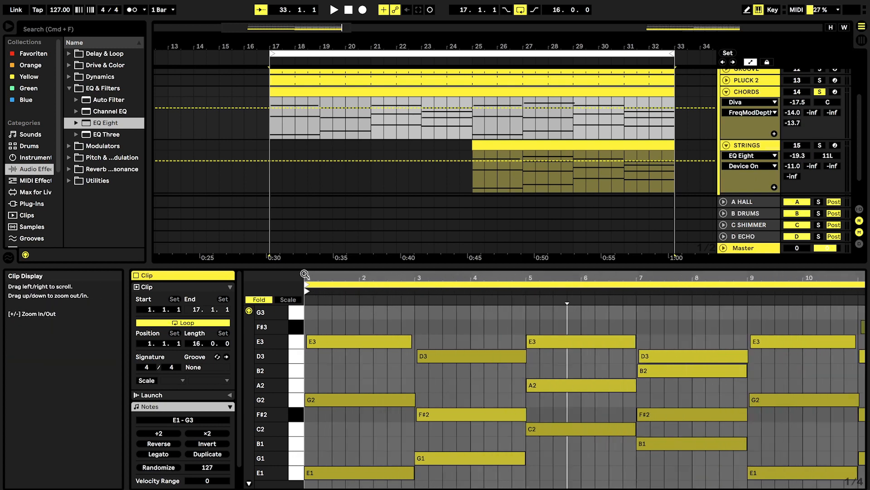
# Select all notes in the CHORDS clip and play the soloed chords from the clip's start
pyautogui.click(323, 398)
pyautogui.press('super+a')
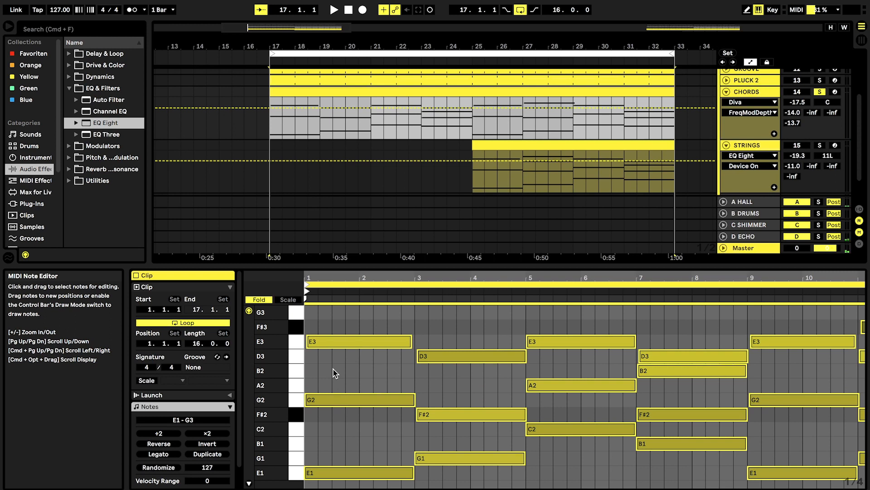
pyautogui.press('space')
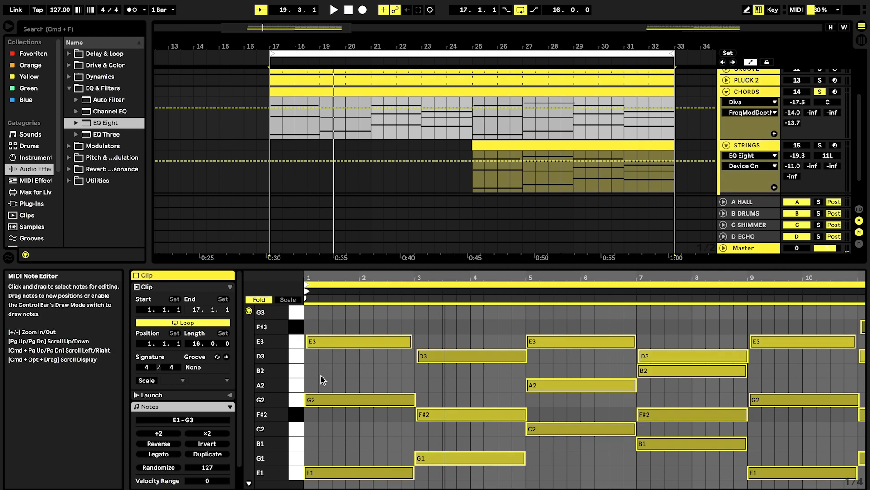
pyautogui.press('space')
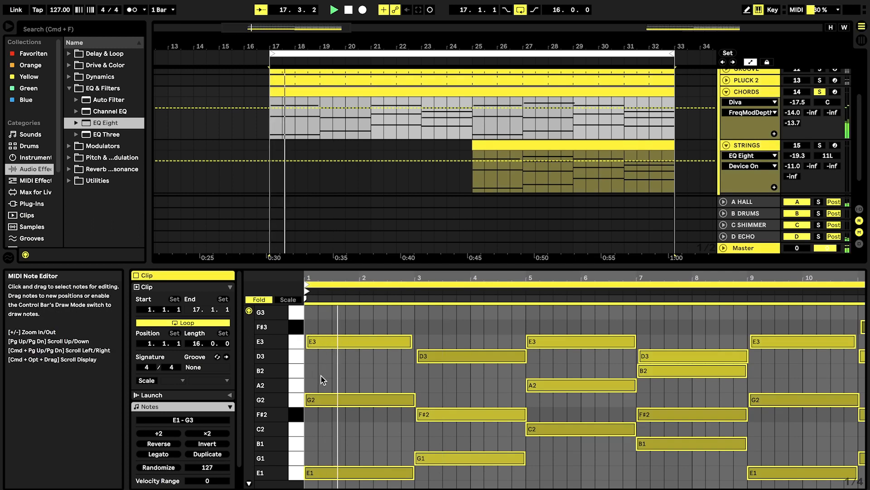
# Return to the CHORDS track's device chain, stop playback and open its Diva instrument
pyautogui.doubleClick(762, 91)
pyautogui.press('space')
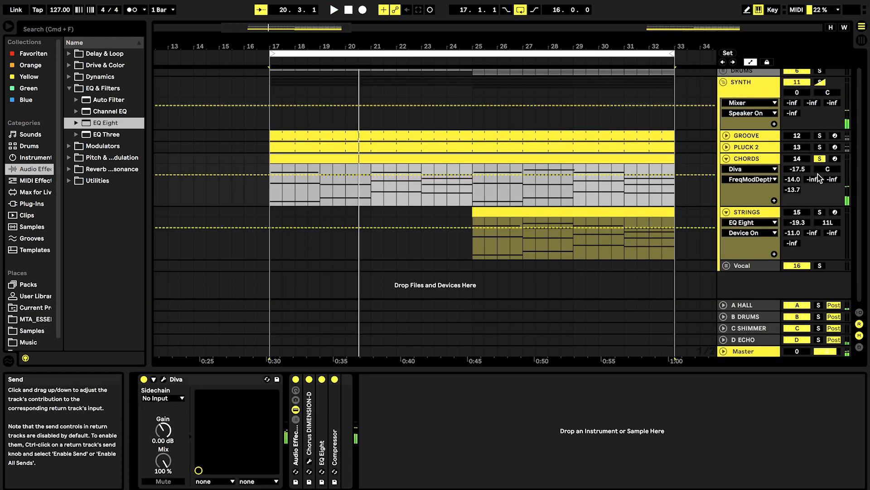
pyautogui.click(164, 380)
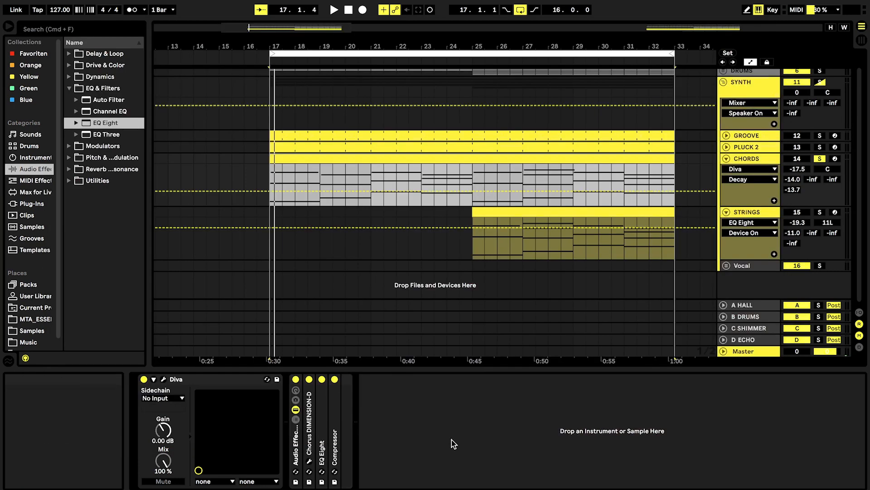
# Expand EQ Eight and Chorus DIMENSION-D on CHORDS and inspect the chorus plug-in's Mix control
pyautogui.doubleClick(321, 394)
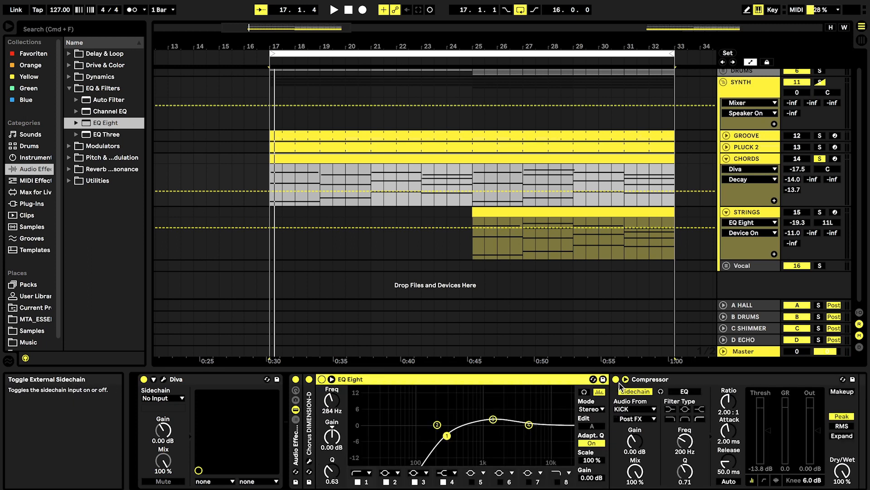
pyautogui.doubleClick(307, 425)
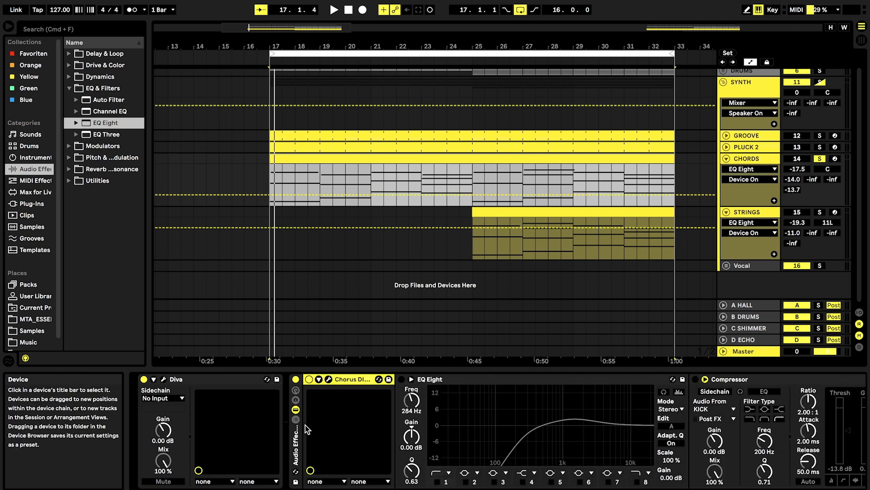
pyautogui.click(328, 380)
pyautogui.click(532, 216)
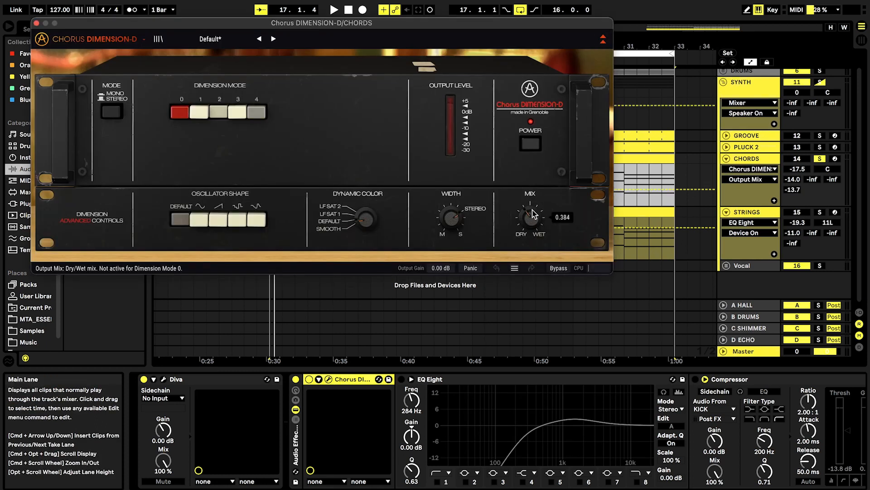
# Close the Chorus DIMENSION-D window and compare the chords with the chorus bypassed and re-enabled
pyautogui.click(328, 379)
pyautogui.click(310, 381)
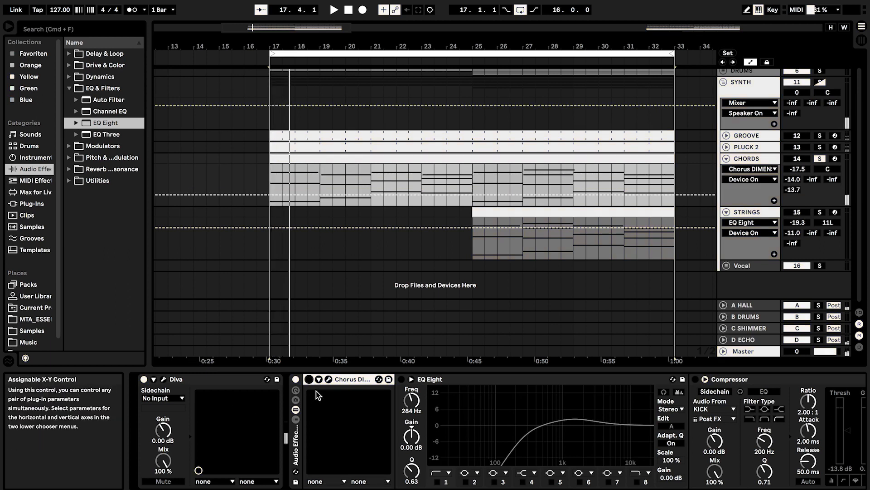
pyautogui.click(310, 379)
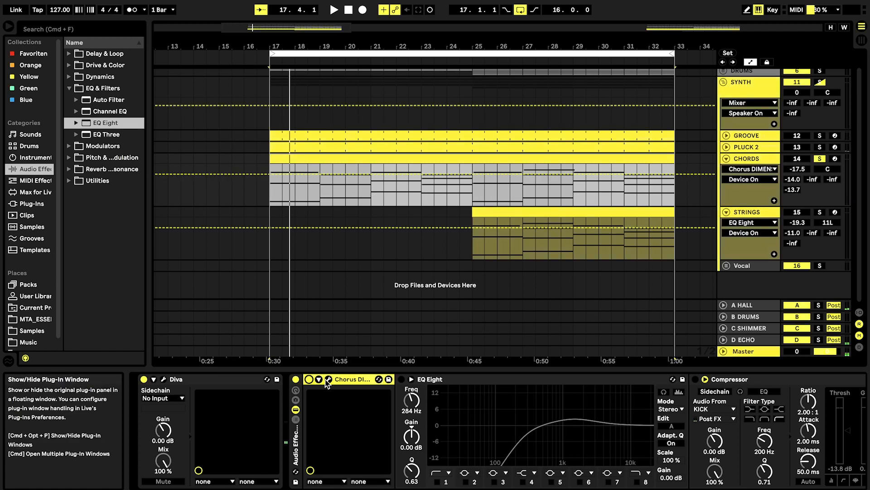
# Collapse the Chorus DIMENSION-D device in the CHORDS track's chain
pyautogui.hscroll(-1, 393, 208)
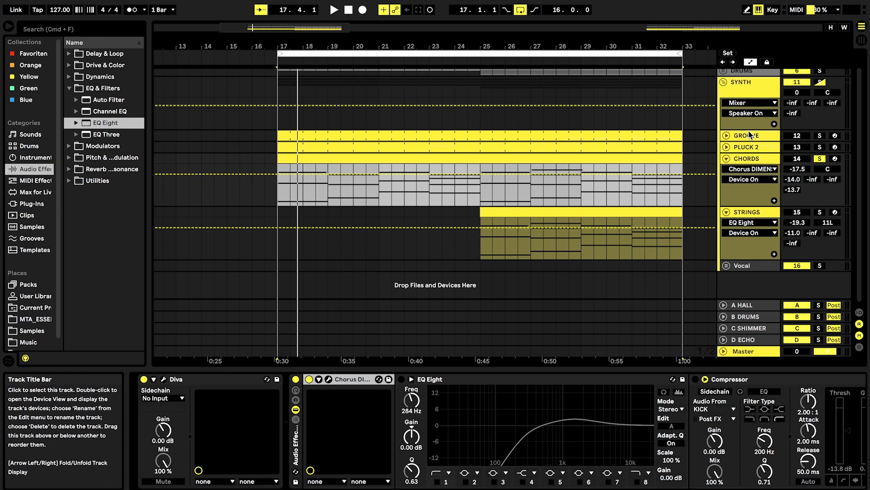
pyautogui.scroll(1, 750, 140)
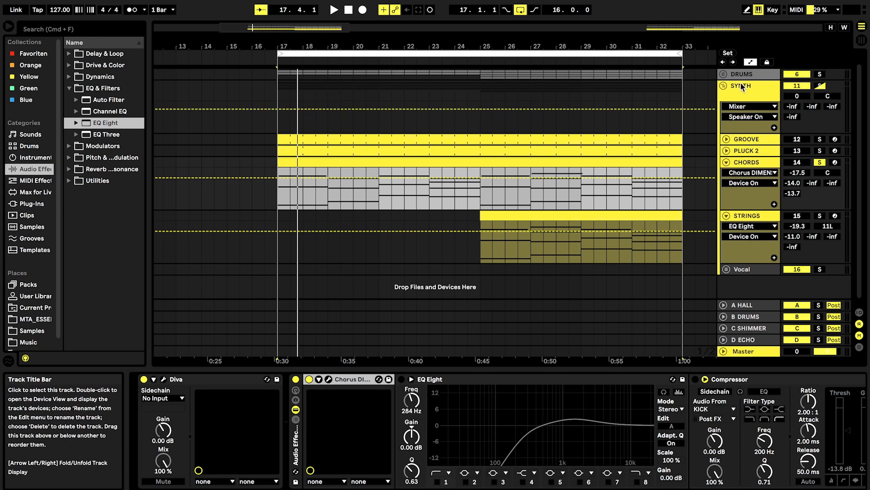
pyautogui.scroll(2, 726, 76)
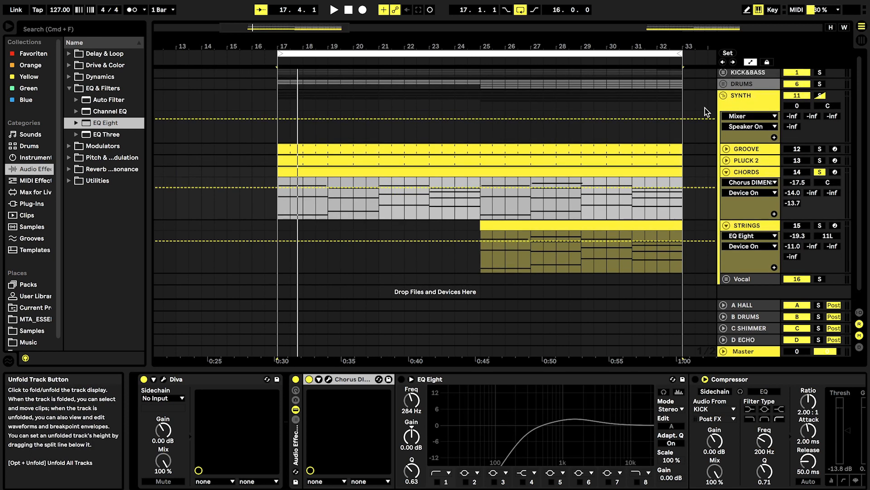
pyautogui.scroll(-3, 675, 167)
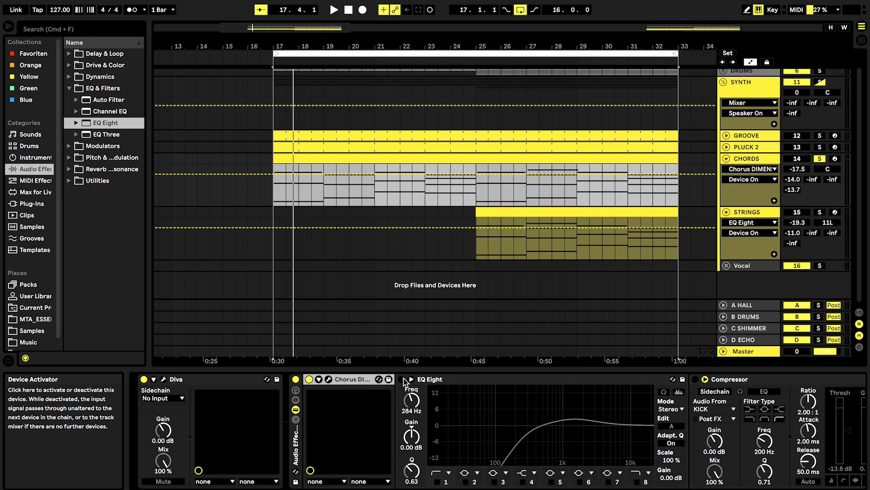
pyautogui.doubleClick(353, 377)
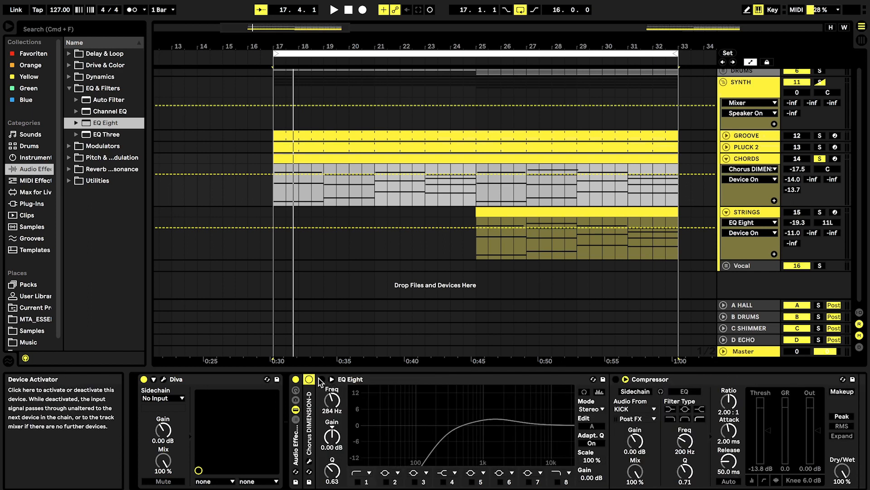
# Enable EQ Eight on the CHORDS track and compare the chords with it switched on and bypassed
pyautogui.click(322, 379)
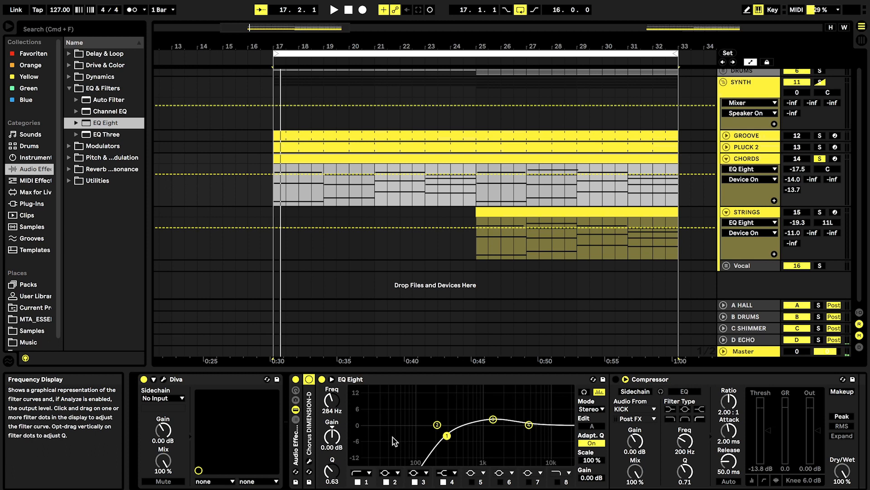
pyautogui.press('space')
pyautogui.click(322, 379)
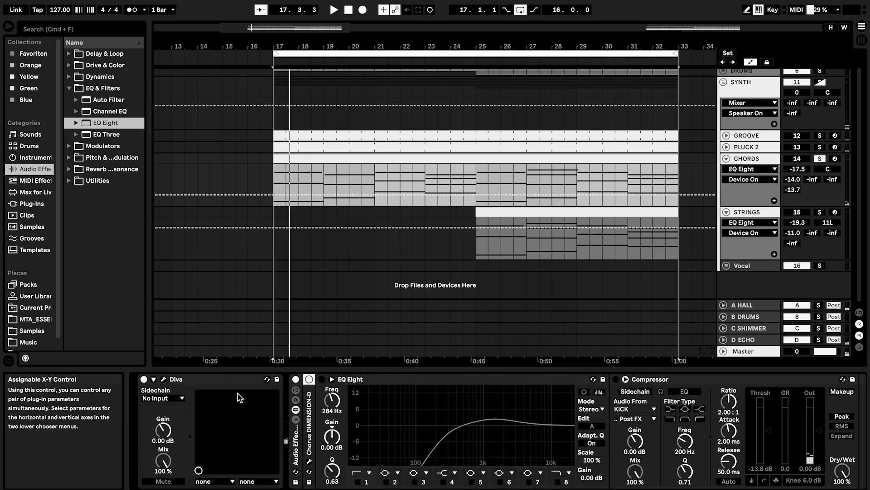
pyautogui.click(322, 379)
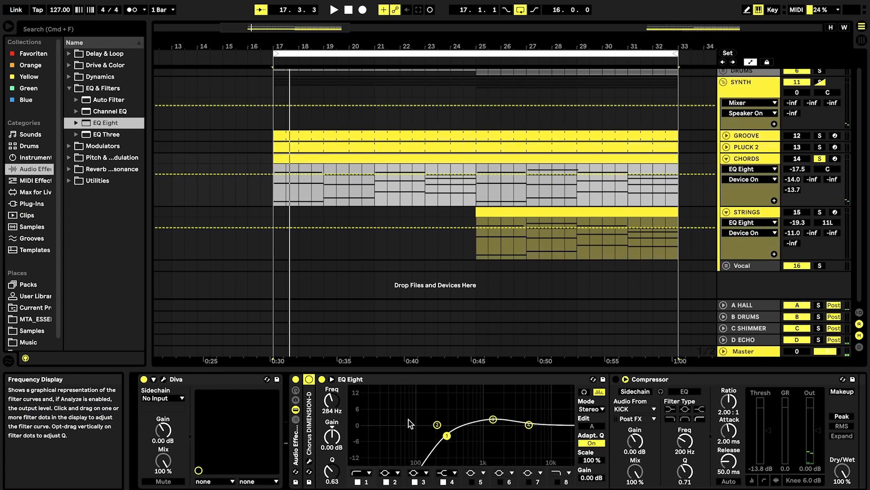
# Collapse EQ Eight in the CHORDS chain and enable the Compressor sidechained from KICK
pyautogui.doubleClick(380, 379)
pyautogui.click(334, 379)
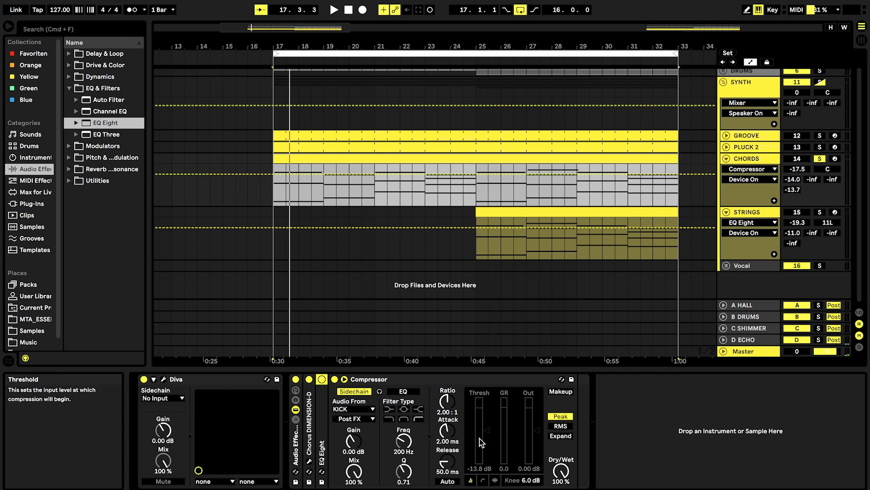
pyautogui.hscroll(1, 509, 272)
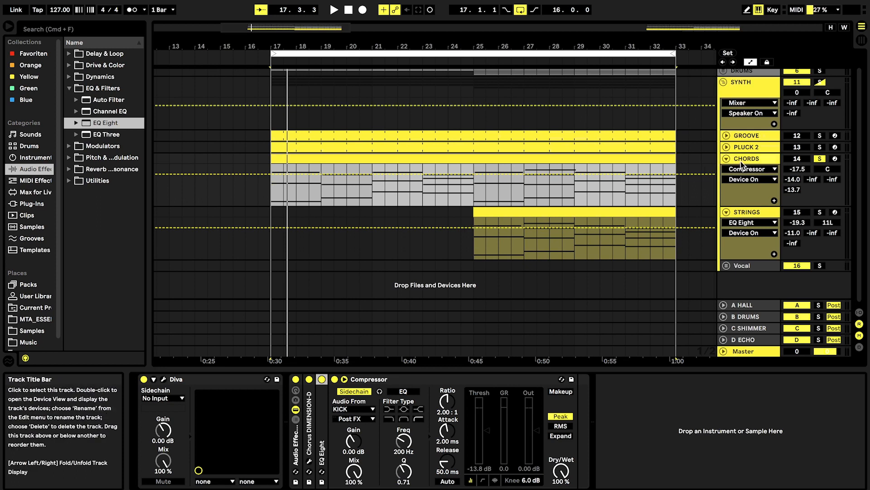
# Unfold Diva's parameters in Configure mode and audition the chords with envelope 1's sustain lowered to 0
pyautogui.click(153, 379)
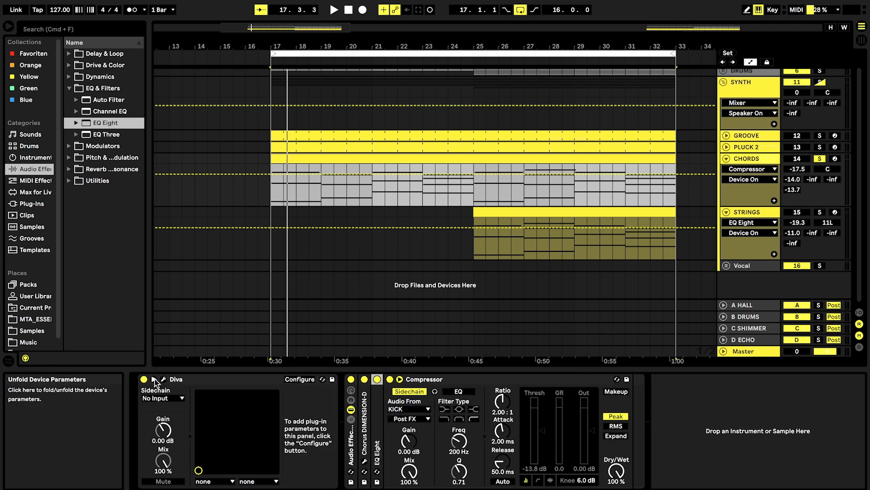
pyautogui.click(297, 386)
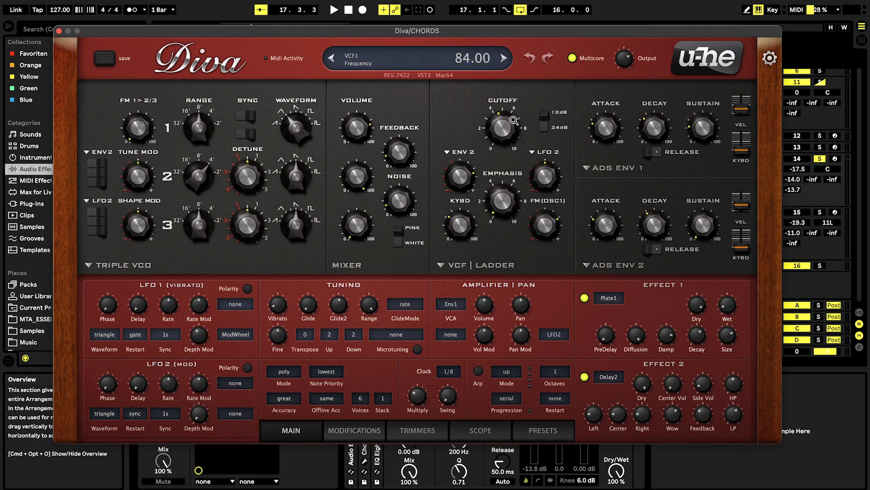
pyautogui.click(698, 124)
pyautogui.moveTo(699, 125); pyautogui.dragTo(704, 163)
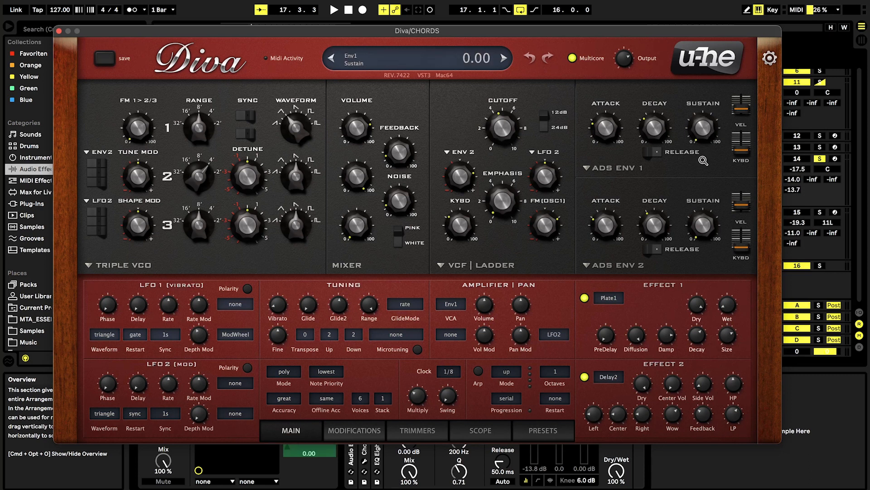
pyautogui.press('space')
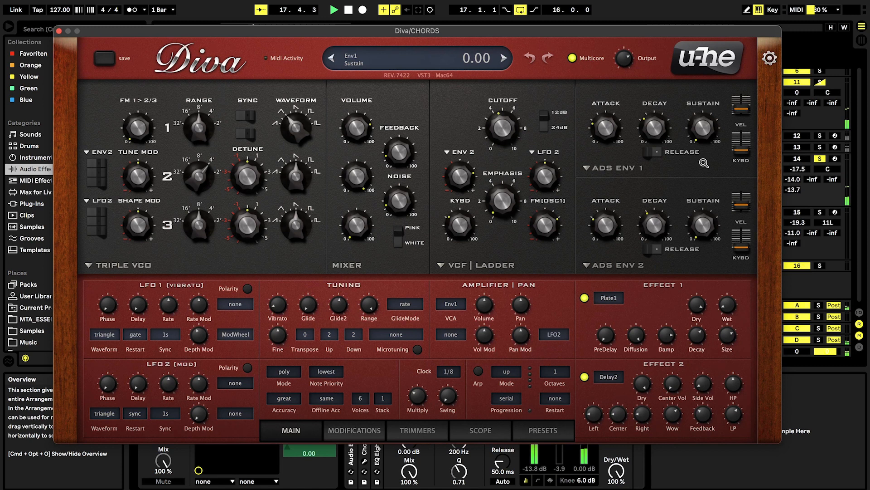
pyautogui.press('space')
# Set Diva's filter cutoff to 78.50 while auditioning the chords, and leave parameter configuration
pyautogui.click(503, 118)
pyautogui.moveTo(501, 124); pyautogui.dragTo(498, 132)
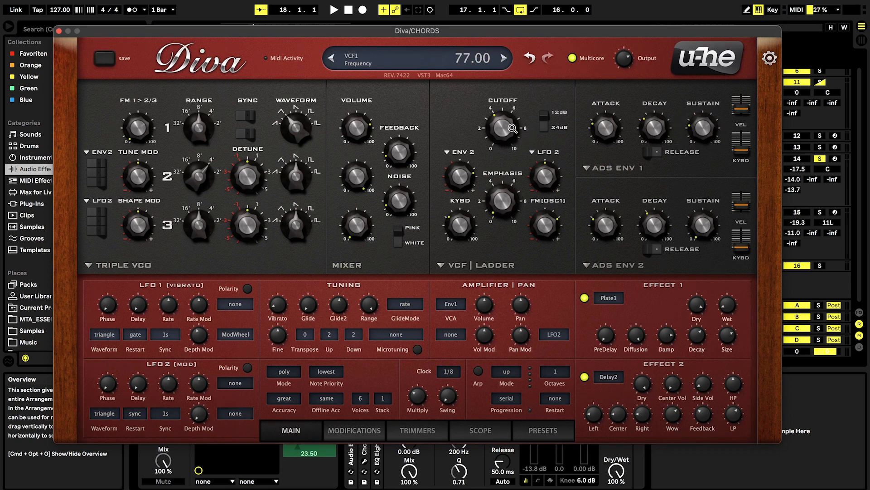
pyautogui.press('space')
pyautogui.moveTo(512, 128); pyautogui.dragTo(487, 124)
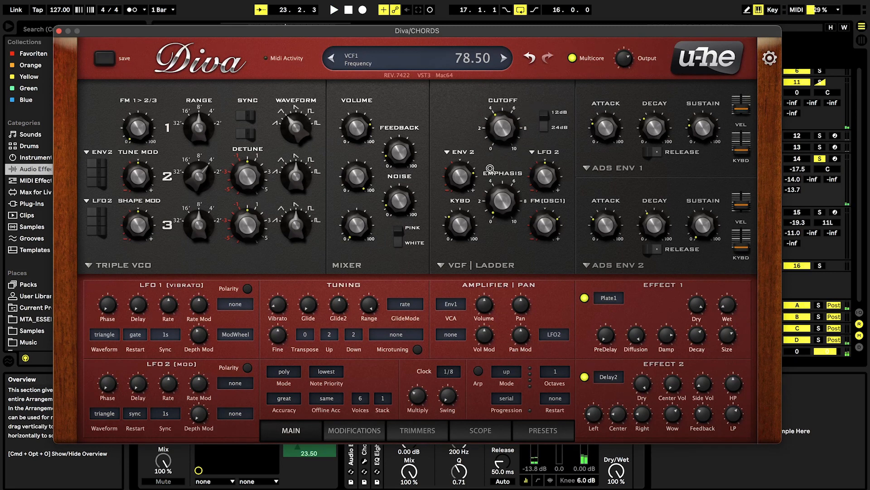
pyautogui.click(60, 31)
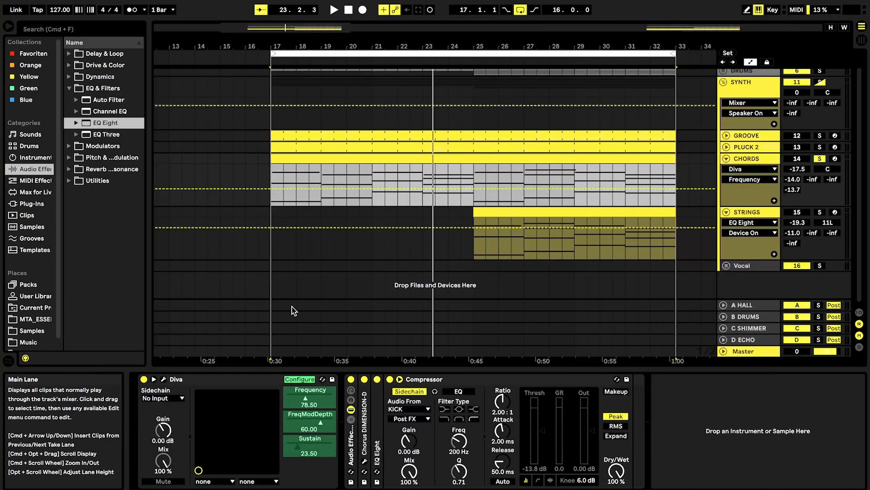
pyautogui.click(302, 379)
# Record a live pass of Diva filter cutoff movements as automation on CHORDS from bar 17 to bar 33
pyautogui.click(362, 10)
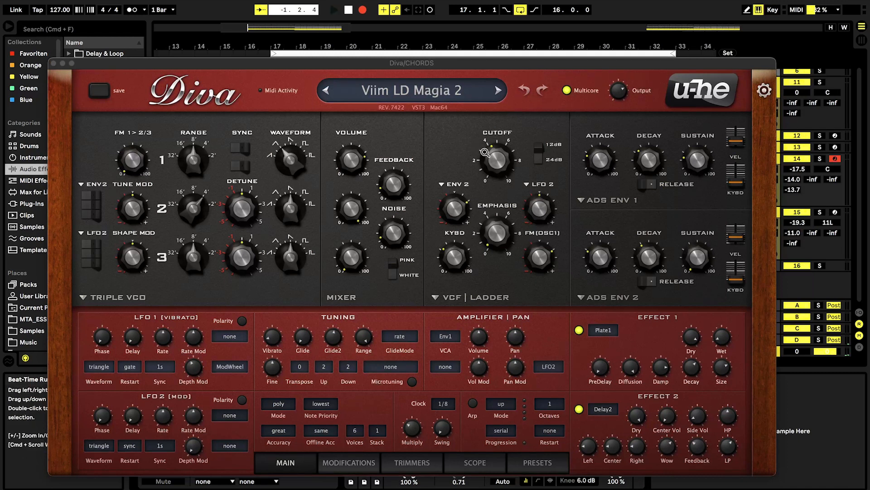
pyautogui.moveTo(465, 206); pyautogui.dragTo(464, 211)
pyautogui.moveTo(495, 172); pyautogui.dragTo(497, 167)
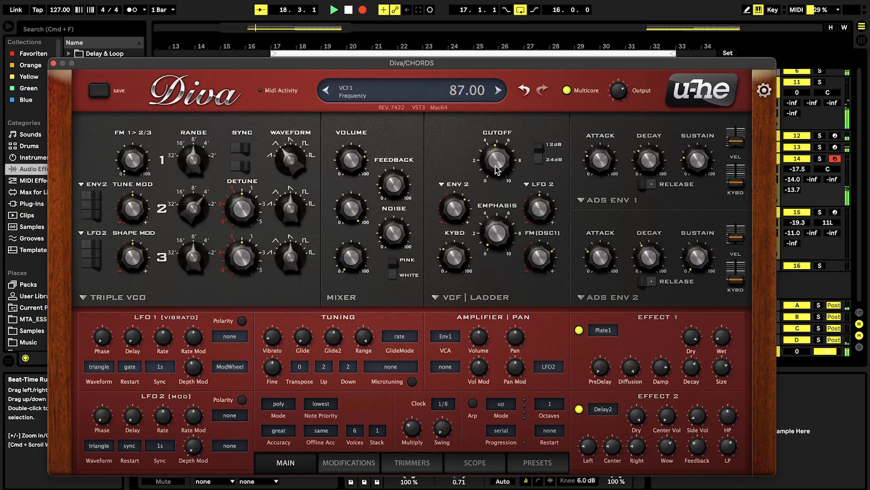
pyautogui.moveTo(456, 218); pyautogui.dragTo(455, 215)
pyautogui.moveTo(504, 158)
pyautogui.mouseDown()
pyautogui.moveTo(498, 138)
pyautogui.moveTo(498, 151)
pyautogui.mouseUp()
pyautogui.moveTo(498, 160); pyautogui.dragTo(497, 155)
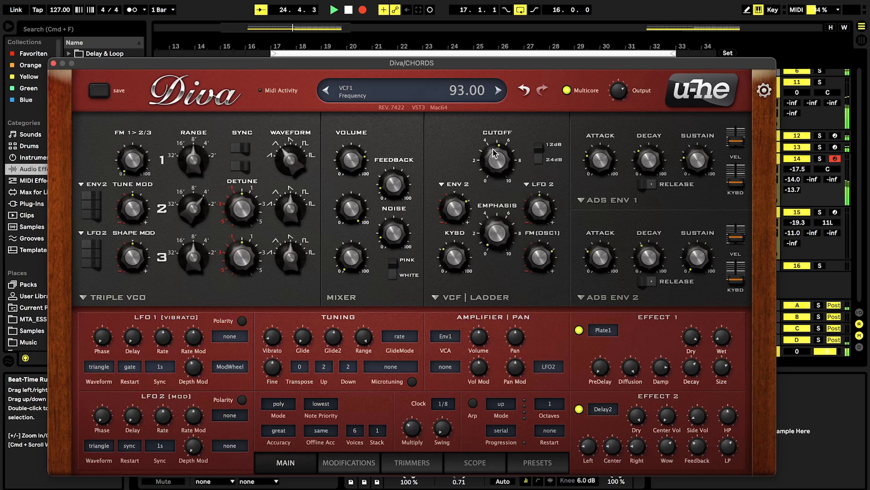
pyautogui.moveTo(494, 149)
pyautogui.mouseDown()
pyautogui.moveTo(487, 136)
pyautogui.moveTo(489, 147)
pyautogui.mouseUp()
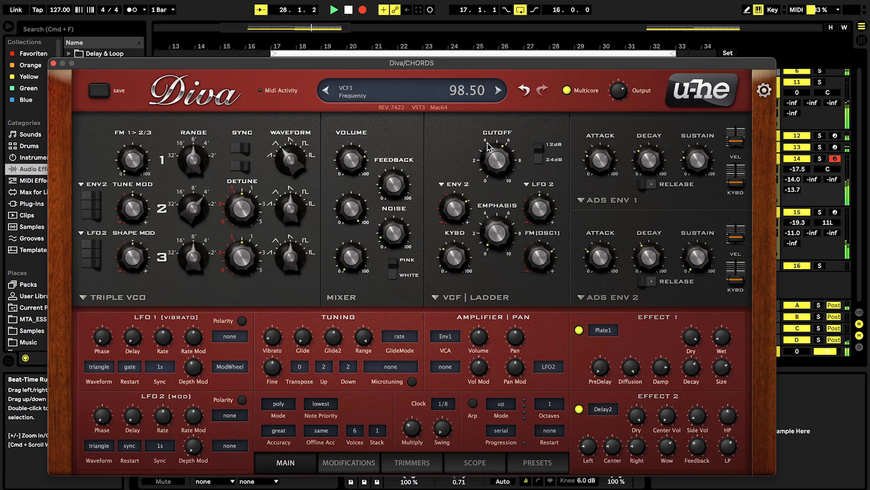
pyautogui.moveTo(488, 142); pyautogui.dragTo(488, 143)
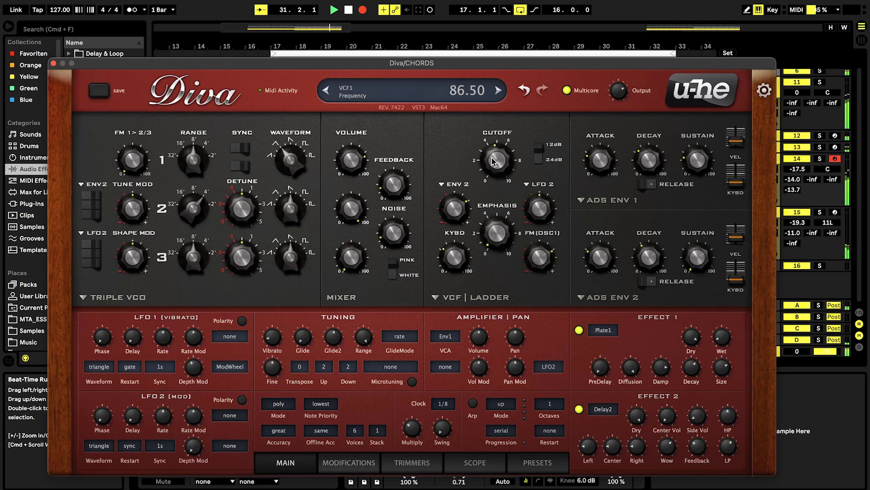
pyautogui.moveTo(493, 164); pyautogui.dragTo(488, 146)
pyautogui.moveTo(488, 146); pyautogui.dragTo(487, 142)
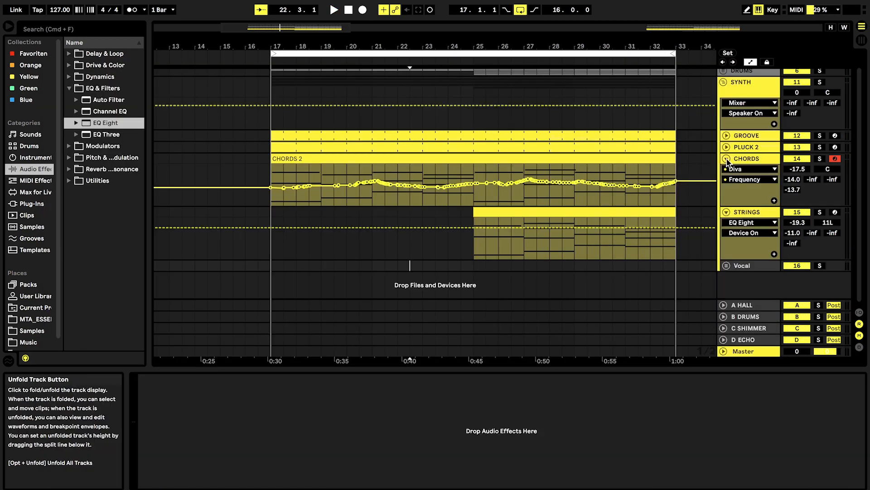
# Fold the CHORDS and STRINGS tracks and unfold the Vocal group to show its two tracks
pyautogui.click(726, 159)
pyautogui.click(727, 185)
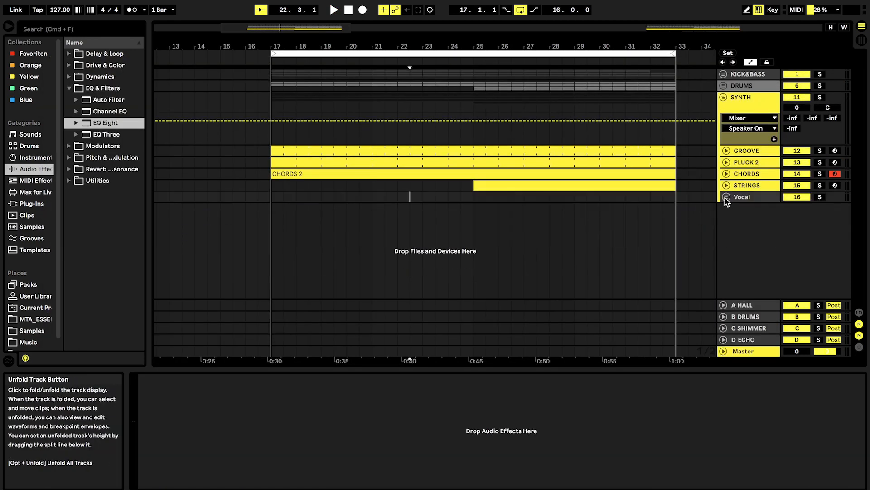
pyautogui.click(726, 197)
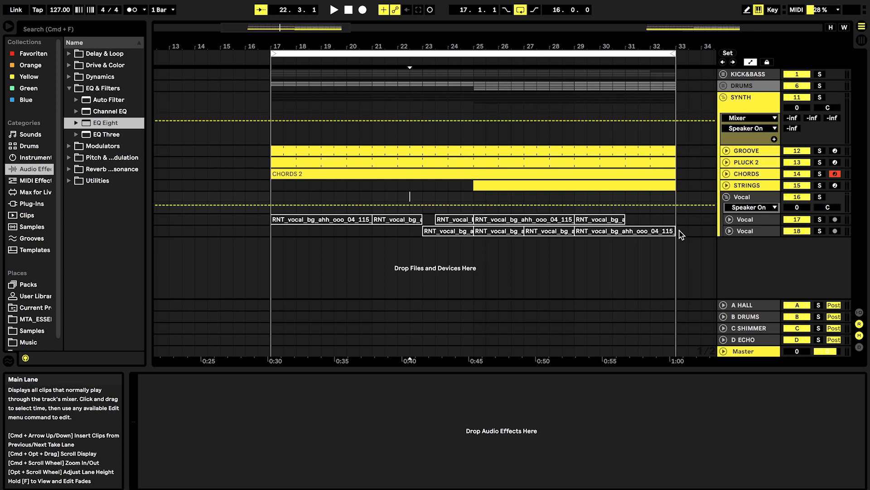
# Activate the background vocal clips between bars 17 and 33 and expand the first Vocal track
pyautogui.click(274, 212)
pyautogui.press('0')
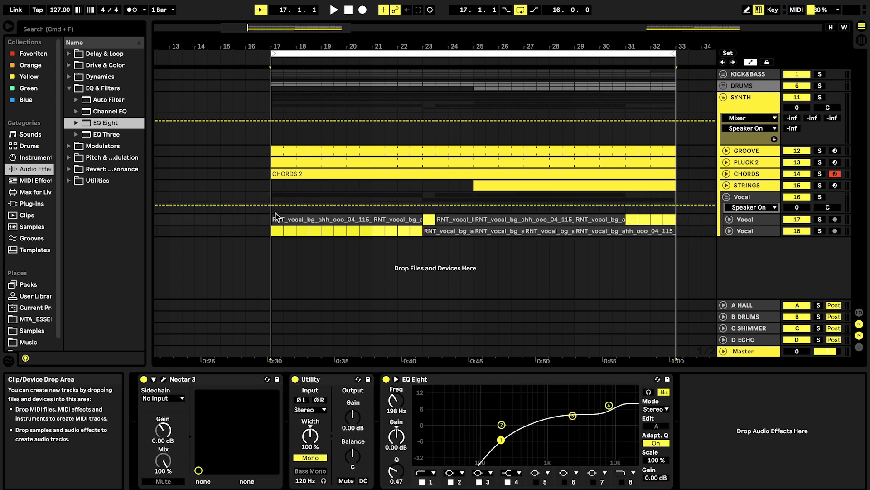
pyautogui.click(279, 235)
pyautogui.click(334, 222)
pyautogui.press('u')
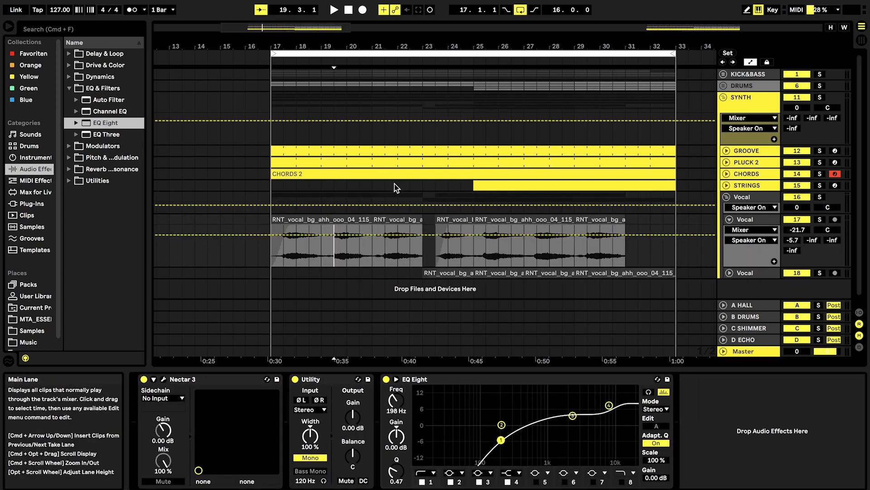
# Inspect Nectar 3's pitch correction settings and the Utility device on the first Vocal track
pyautogui.click(753, 220)
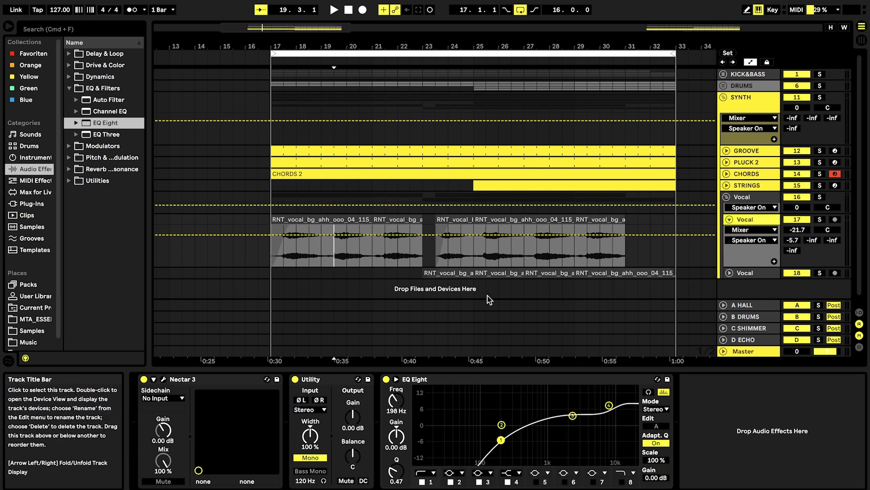
pyautogui.click(164, 379)
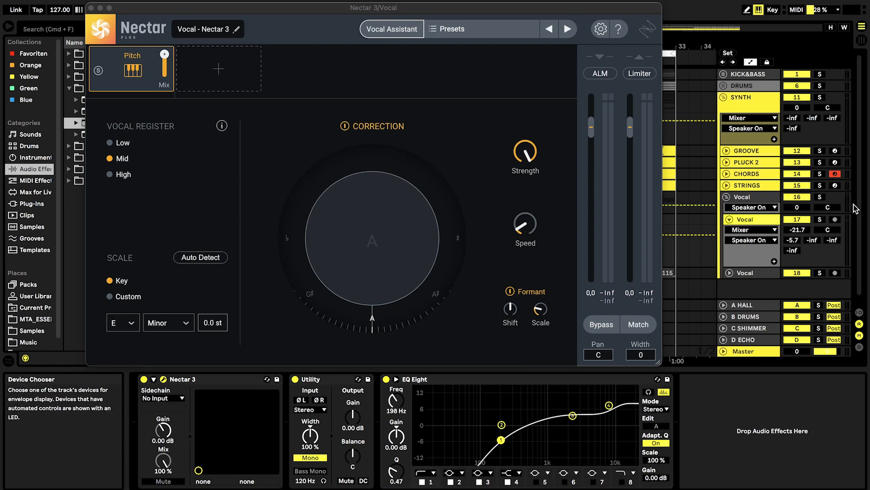
pyautogui.click(91, 8)
pyautogui.click(320, 380)
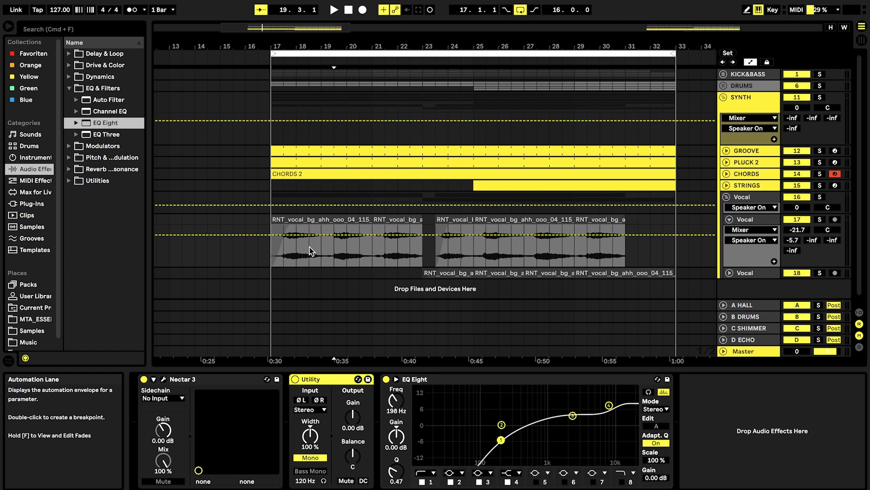
pyautogui.click(286, 252)
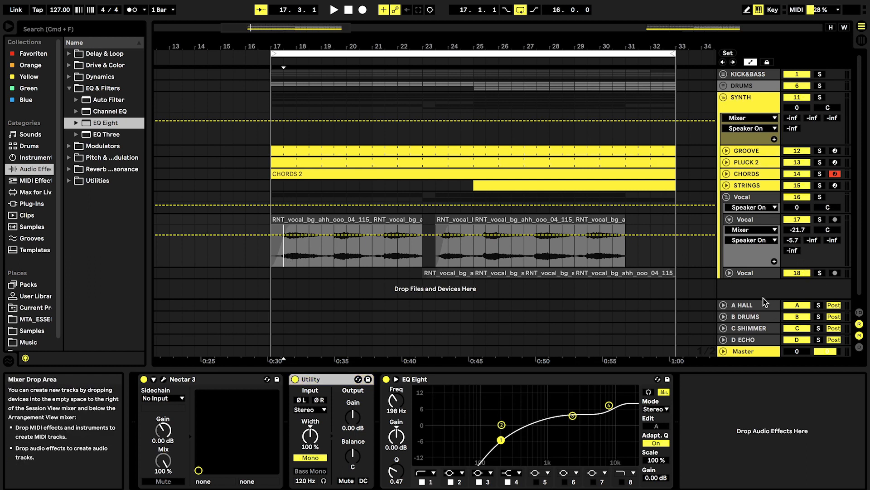
# Inspect the ValhallaVintageVerb reverb settings on the A HALL return track and close its window
pyautogui.click(750, 305)
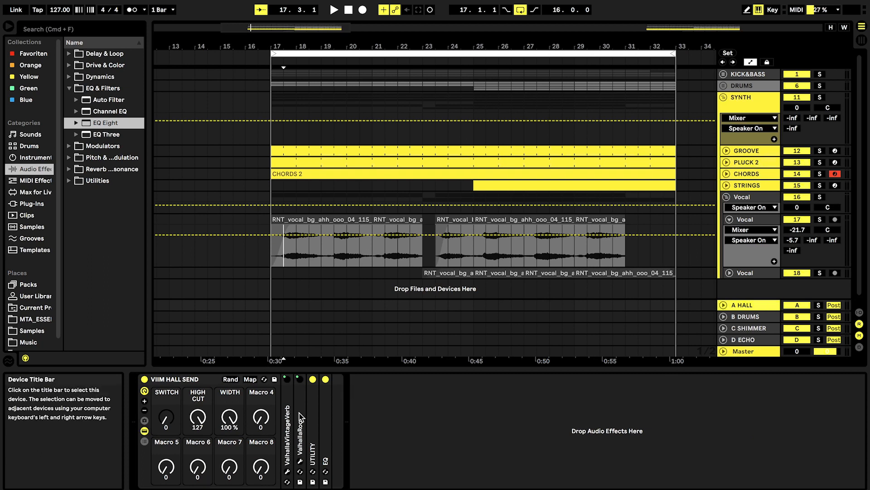
pyautogui.click(287, 471)
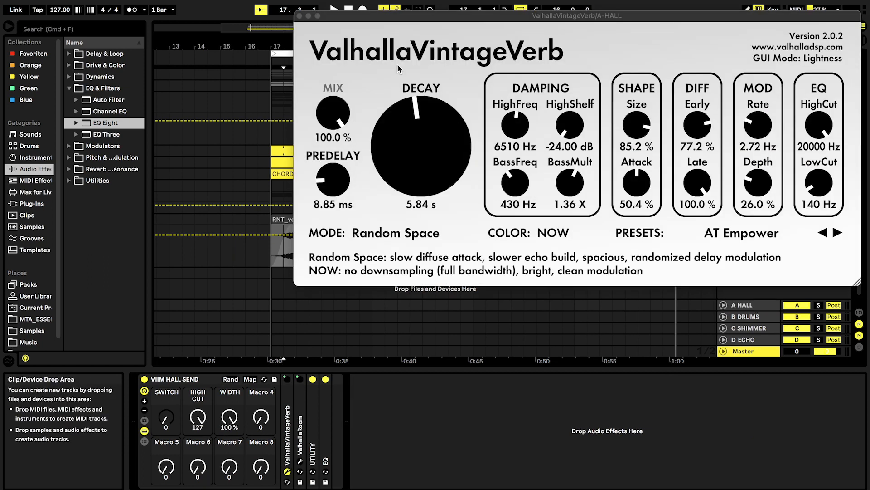
pyautogui.click(299, 17)
# Show the second Vocal track's devices, expand the track and solo it, and place the playhead around bar 23.4
pyautogui.click(739, 221)
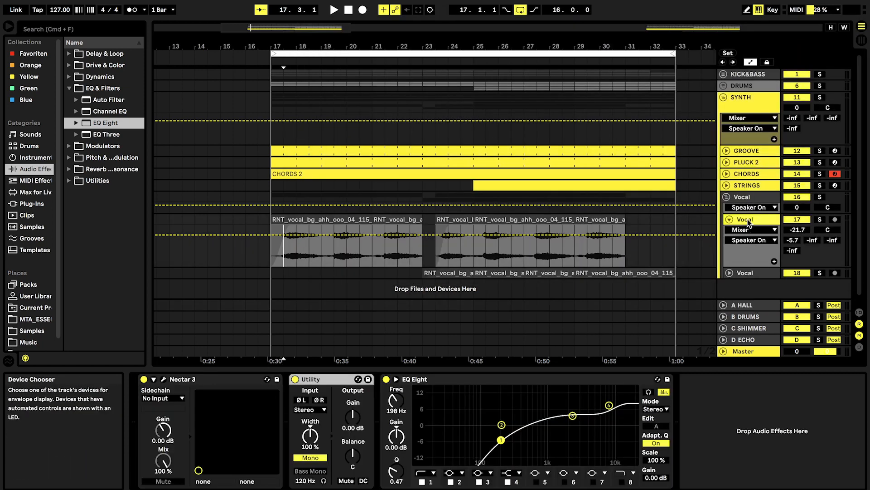
pyautogui.click(744, 272)
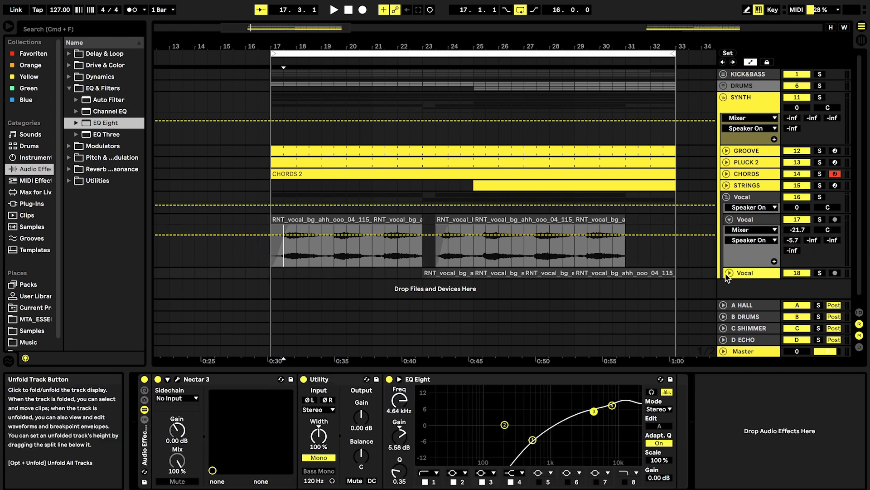
pyautogui.click(729, 272)
pyautogui.click(819, 273)
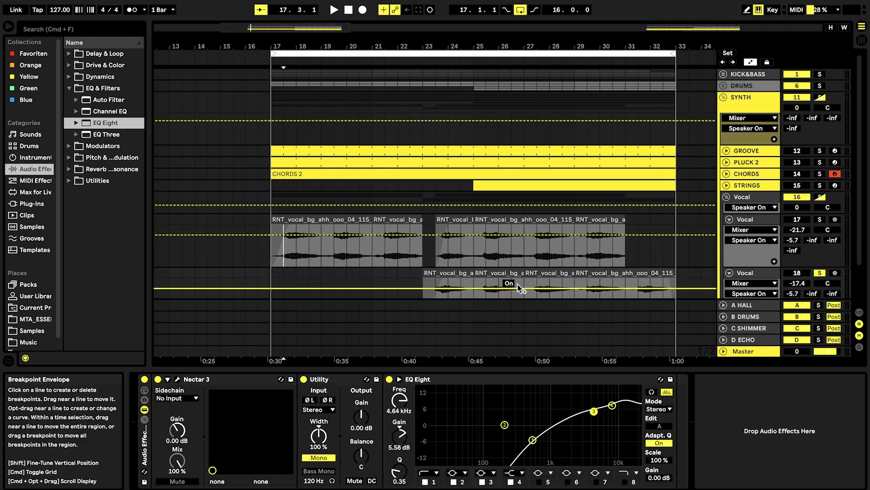
pyautogui.scroll(-2, 520, 289)
pyautogui.scroll(-1, 520, 289)
pyautogui.scroll(3, 485, 260)
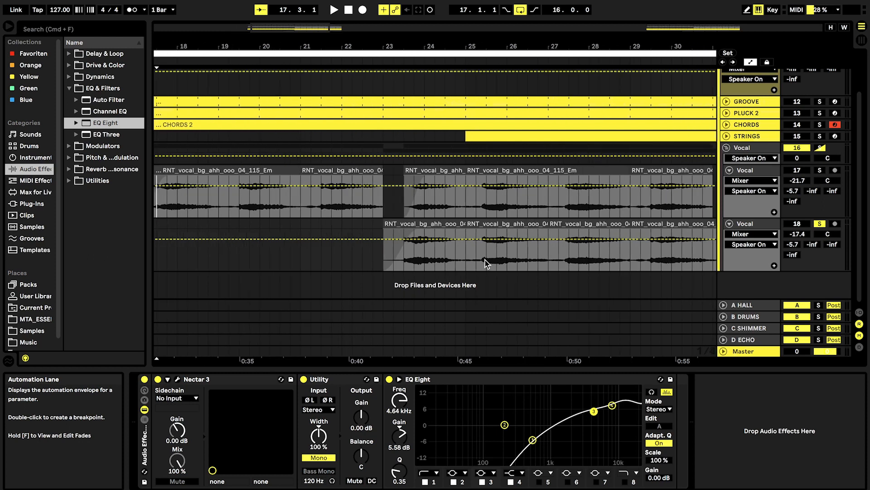
pyautogui.hscroll(2, 485, 260)
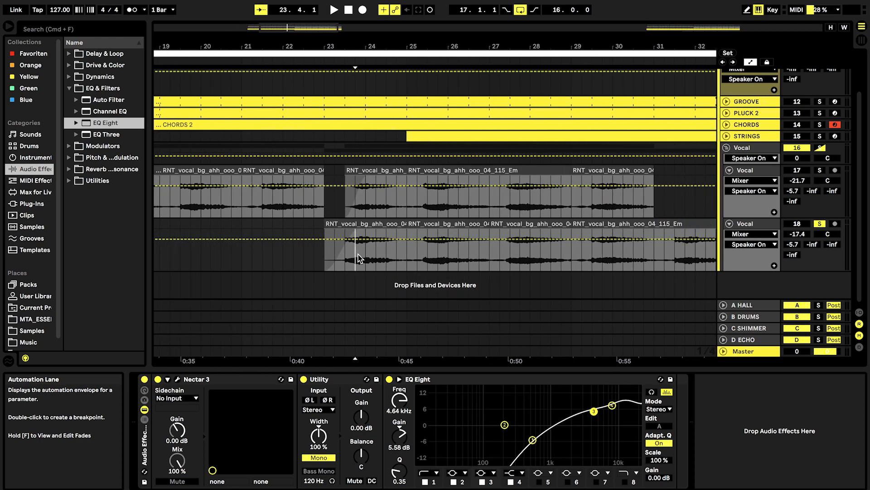
# Audition the second Vocal track while toggling Nectar 3's formant preservation, check its formant shift amount, and close the plugin window
pyautogui.click(178, 380)
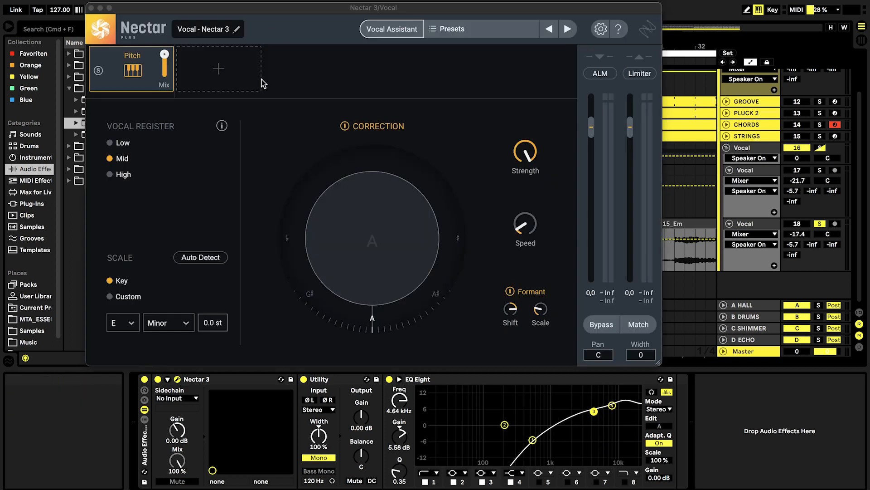
pyautogui.moveTo(524, 309)
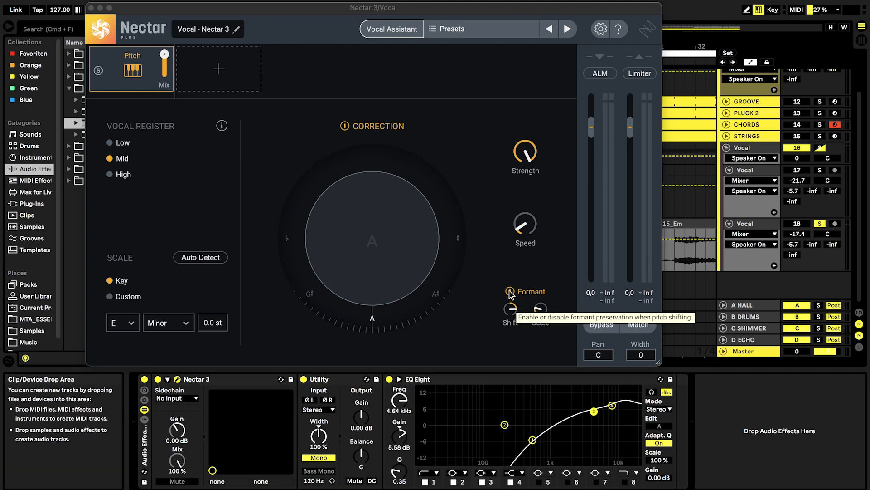
pyautogui.click(510, 291)
pyautogui.press('space')
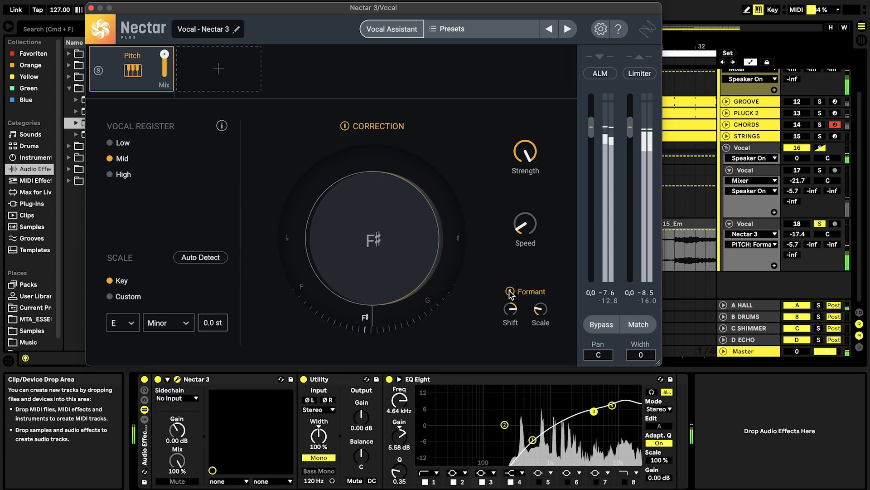
pyautogui.press('space')
pyautogui.moveTo(513, 311)
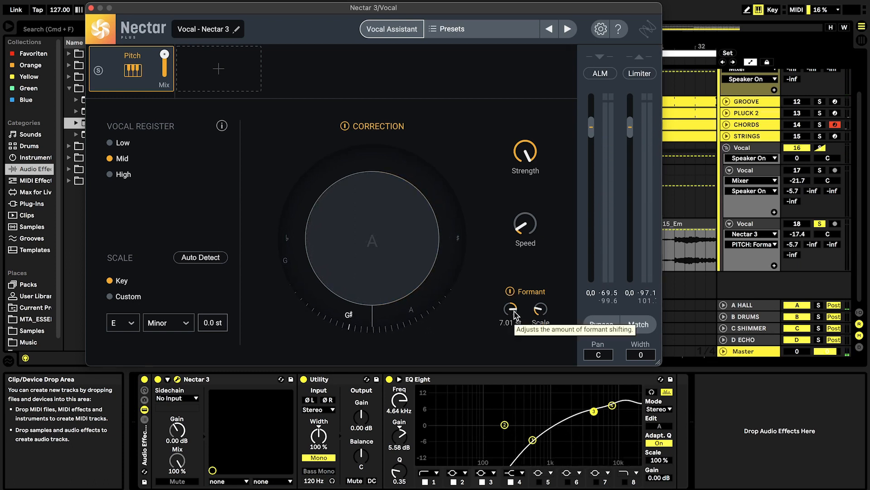
pyautogui.click(91, 8)
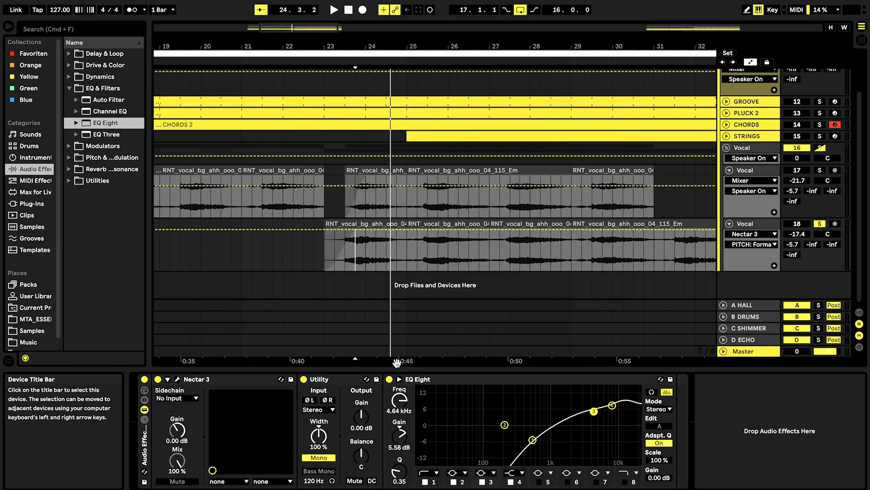
# Inspect band 1 of the second Vocal track's EQ Eight and compare the sound with the EQ bypassed and enabled
pyautogui.click(533, 440)
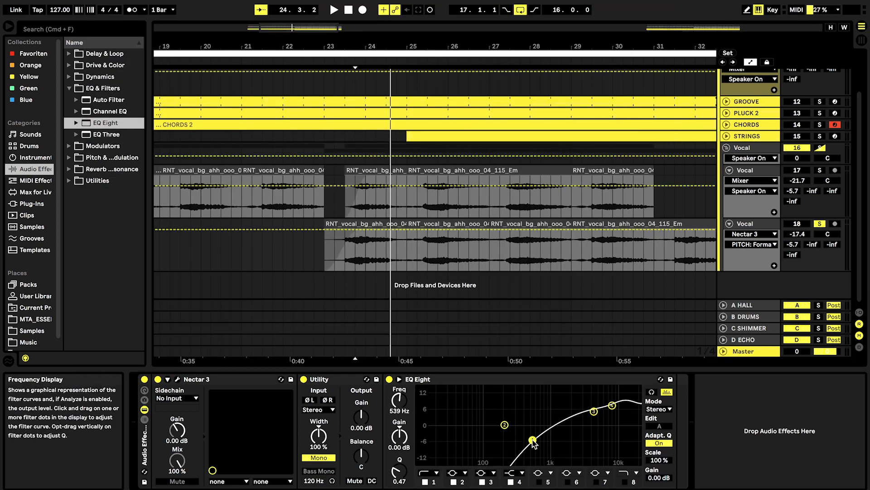
pyautogui.click(389, 380)
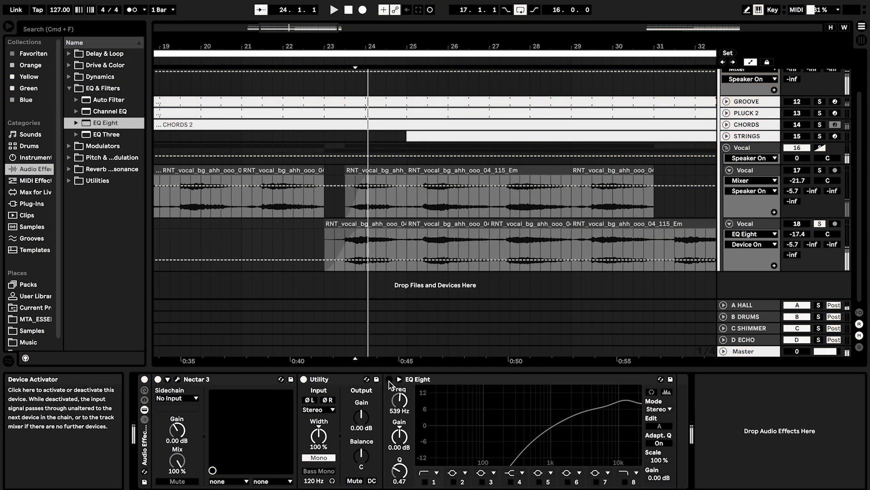
pyautogui.click(389, 380)
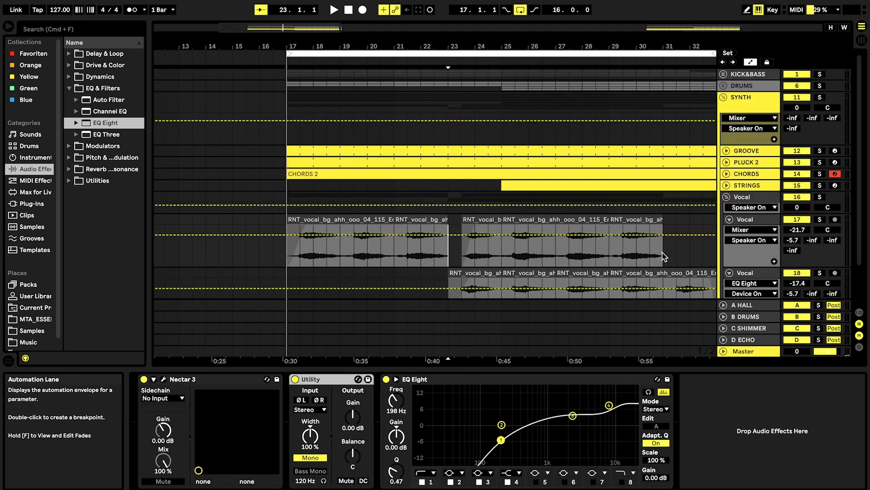
# Play both vocal layers from bar 23 and solo the Vocal group together with the SYNTH group
pyautogui.scroll(-3, 664, 257)
pyautogui.hscroll(2, 665, 257)
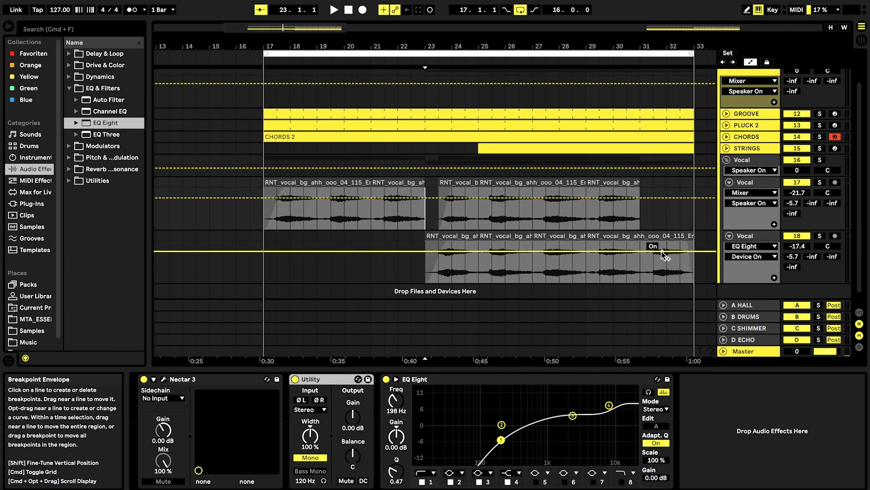
pyautogui.press('space')
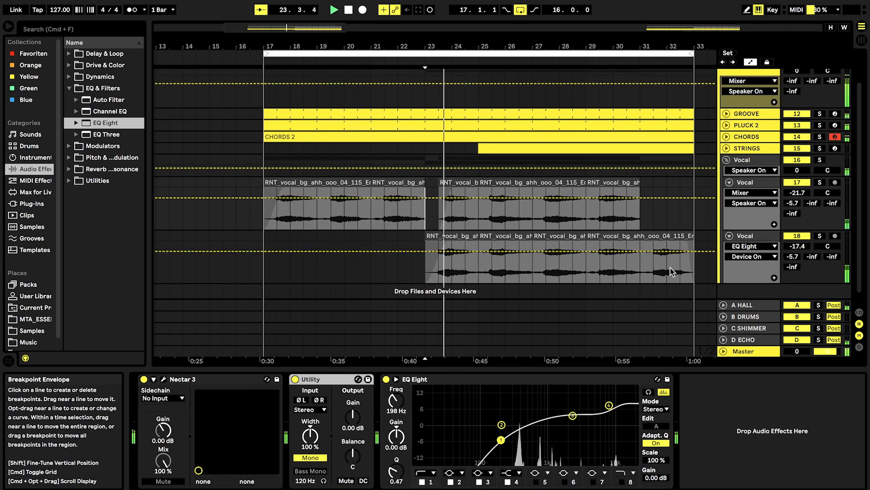
pyautogui.scroll(1, 741, 210)
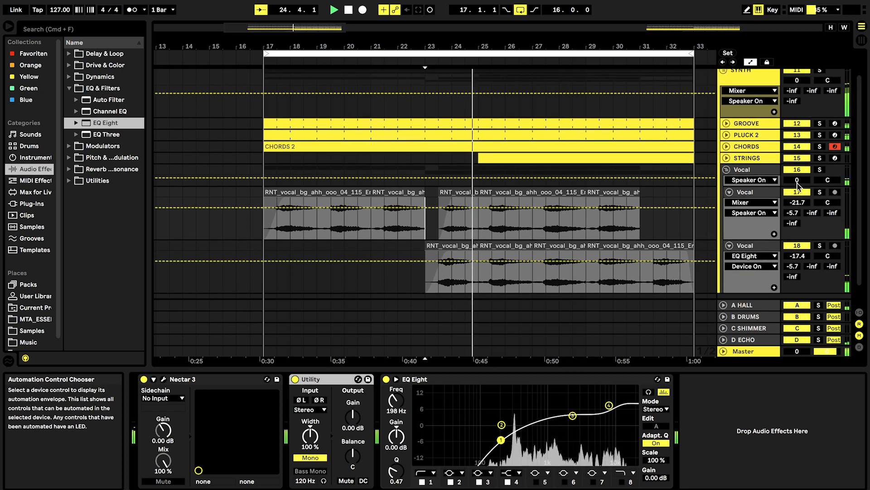
pyautogui.click(820, 170)
pyautogui.scroll(2, 703, 175)
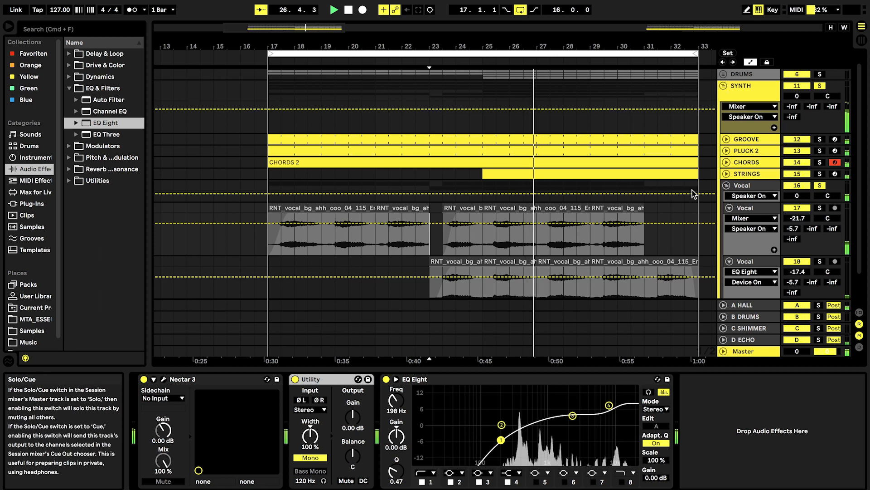
# Compare playback with the second Vocal track muted and active, replaying the section from bar 27.3
pyautogui.scroll(-2, 654, 218)
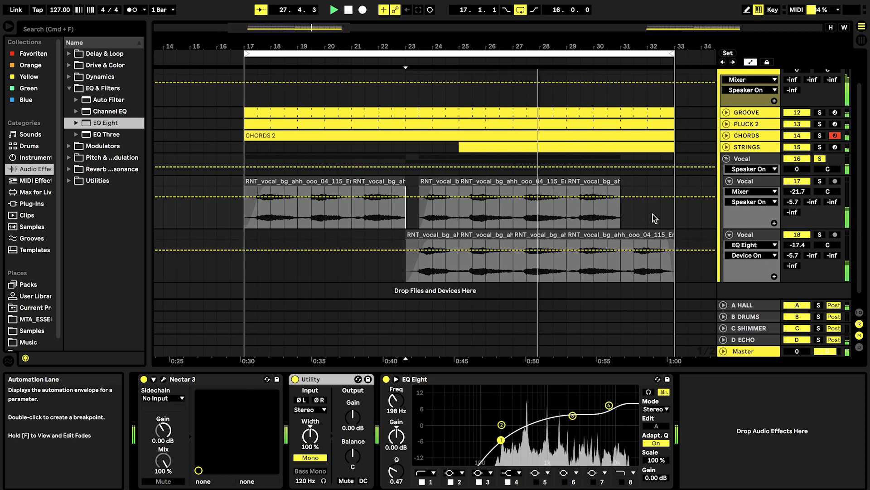
pyautogui.click(798, 234)
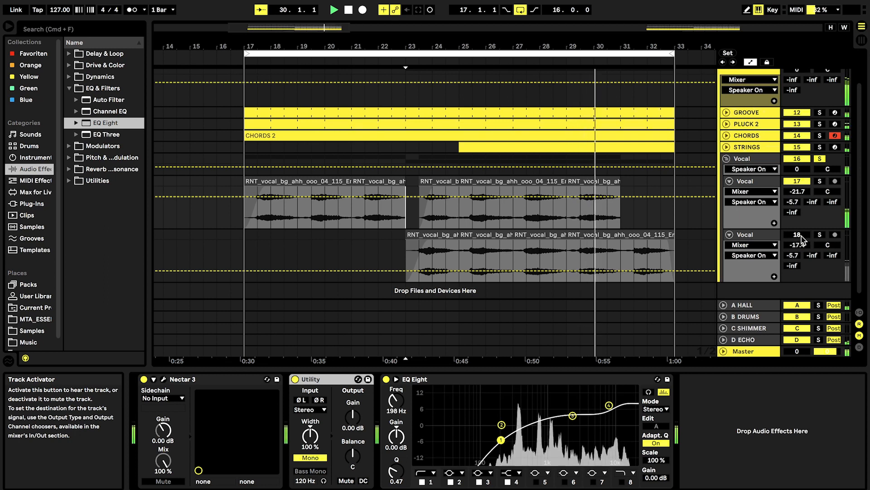
pyautogui.press('space')
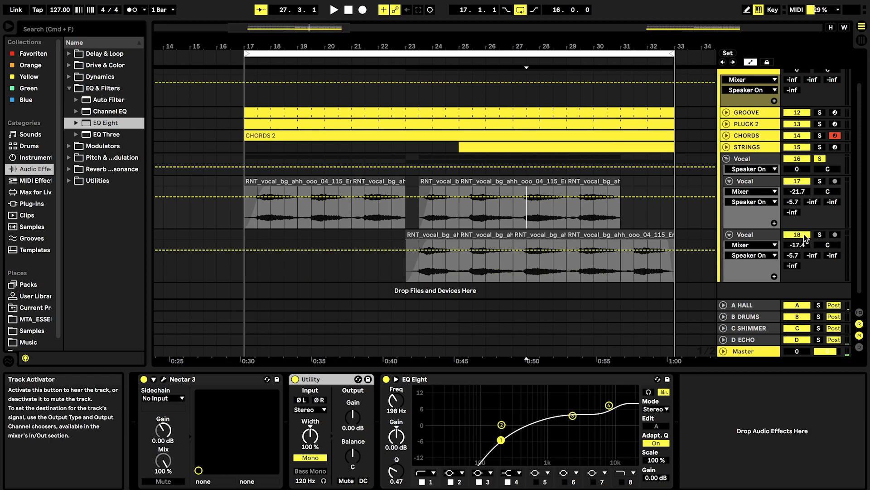
pyautogui.press('space')
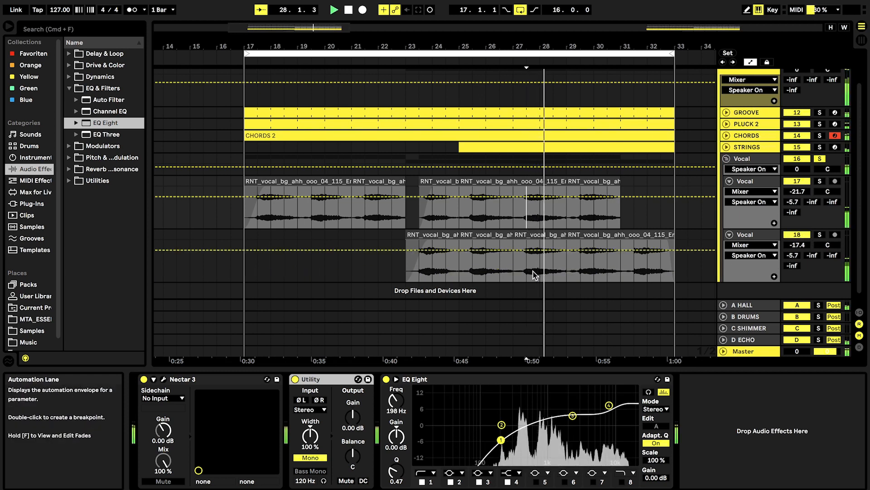
pyautogui.press('space')
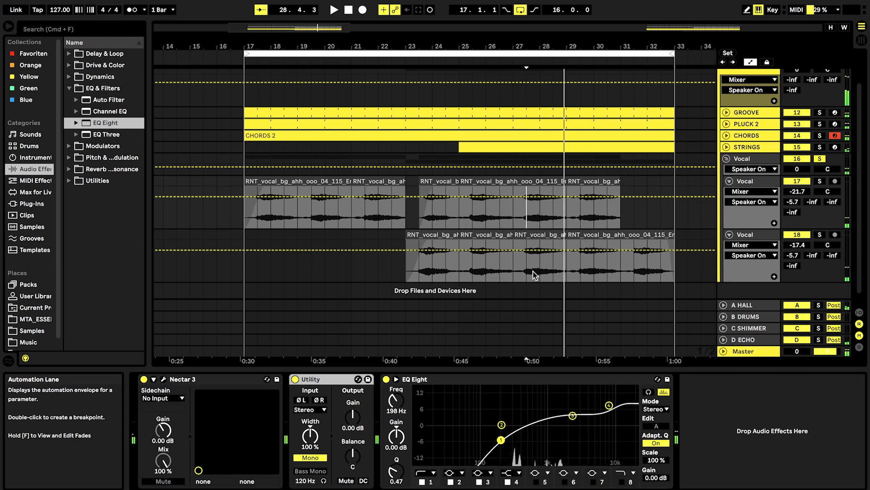